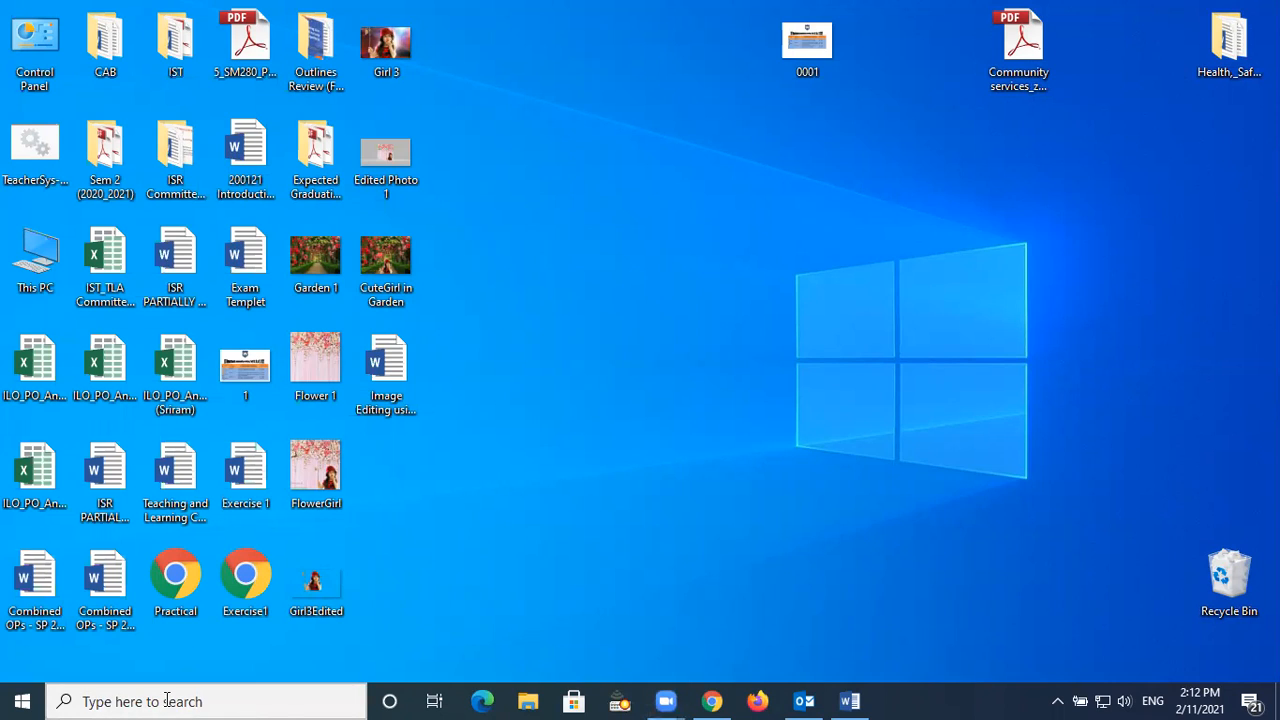
# Search Windows for Paint and launch Paint 3D
pyautogui.click(228, 700)
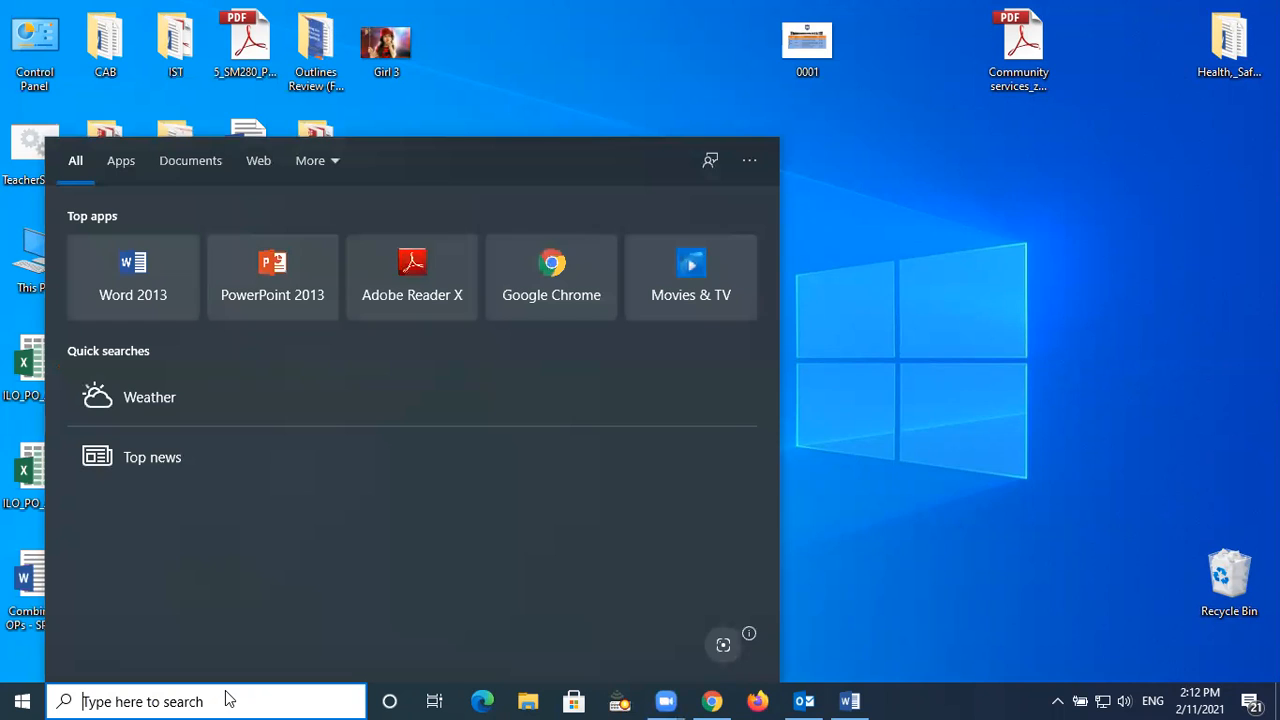
pyautogui.write('Paint')
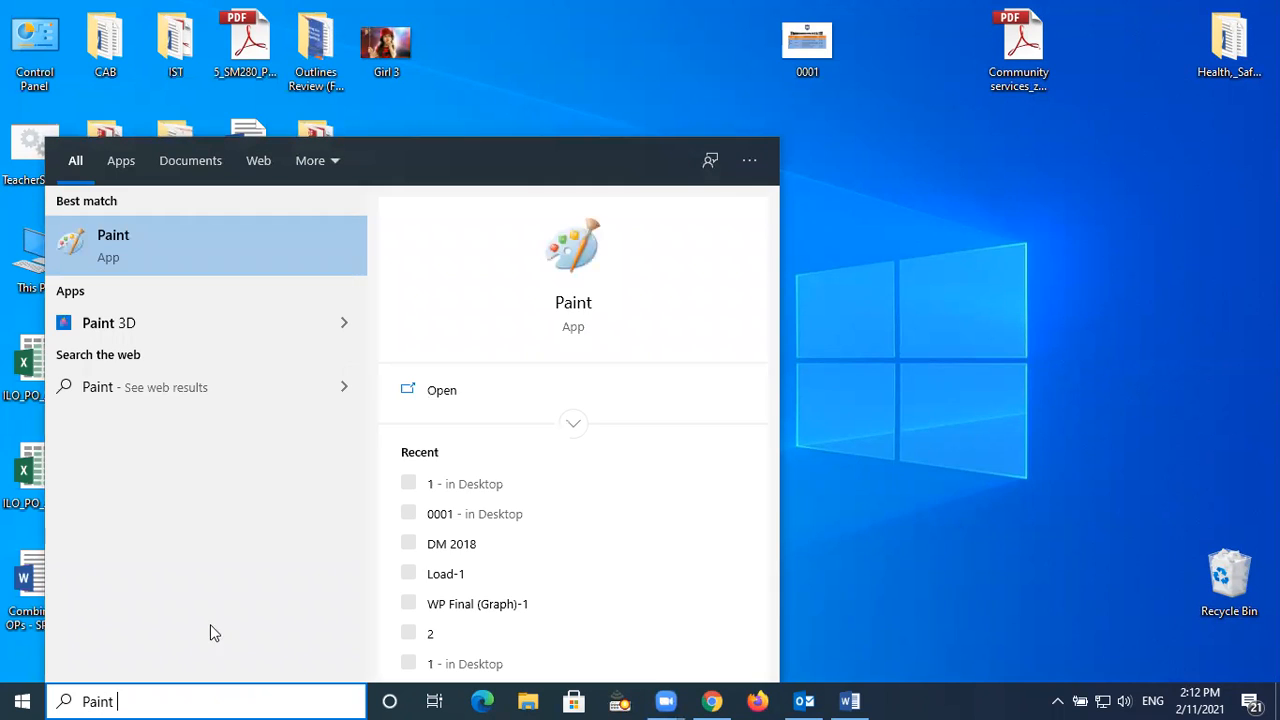
pyautogui.click(113, 331)
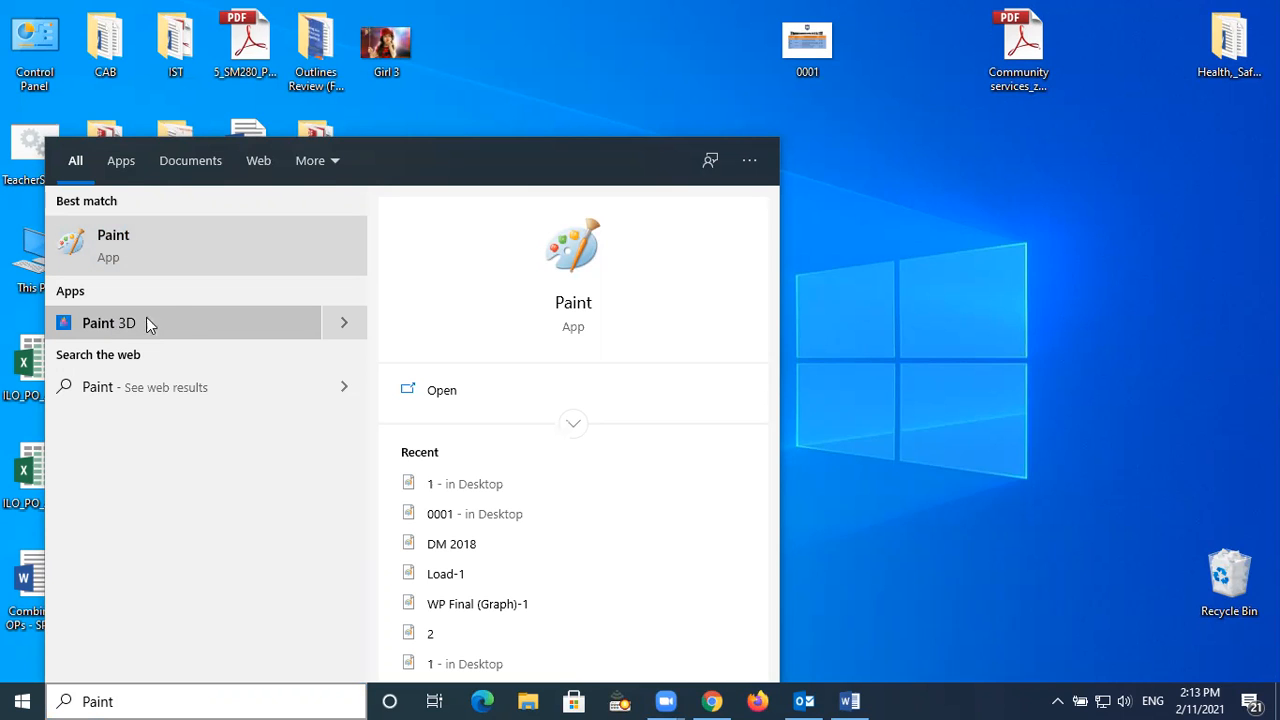
pyautogui.click(118, 322)
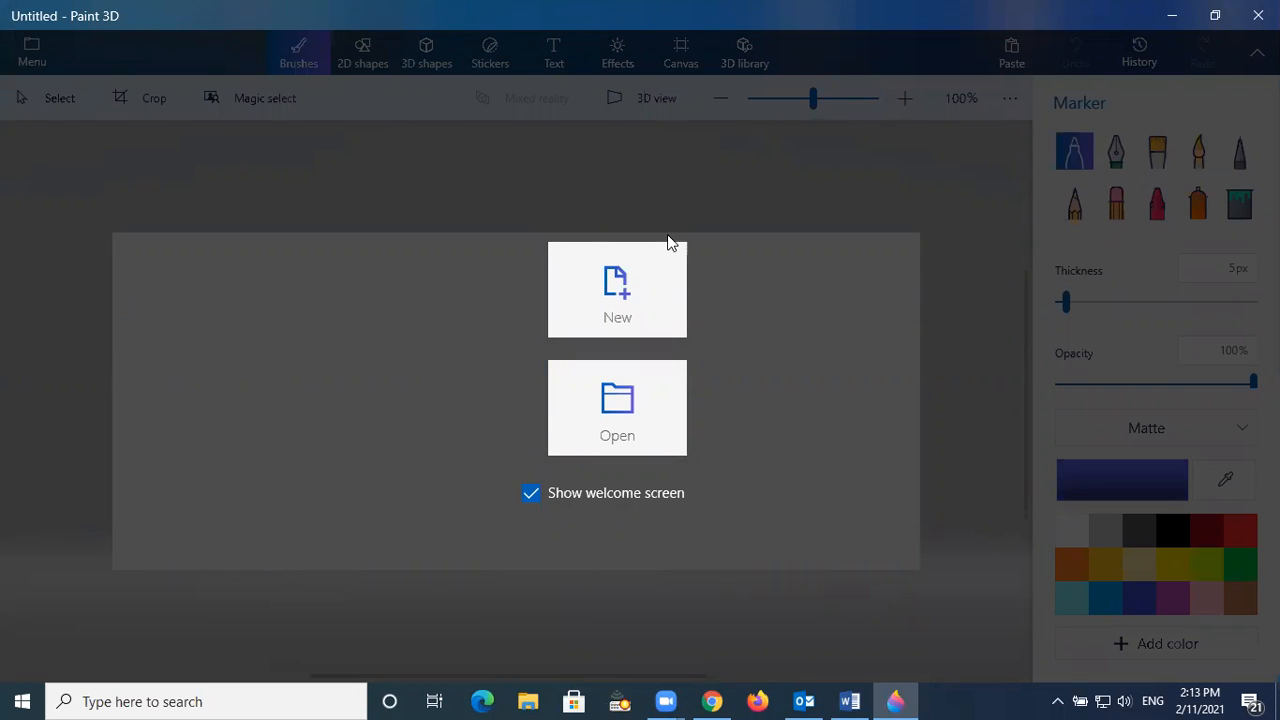
# Switch to the Word document "Image Editing using Paint 3D" and examine the source photos and finished flower and garden composites on both pages
pyautogui.click(1172, 20)
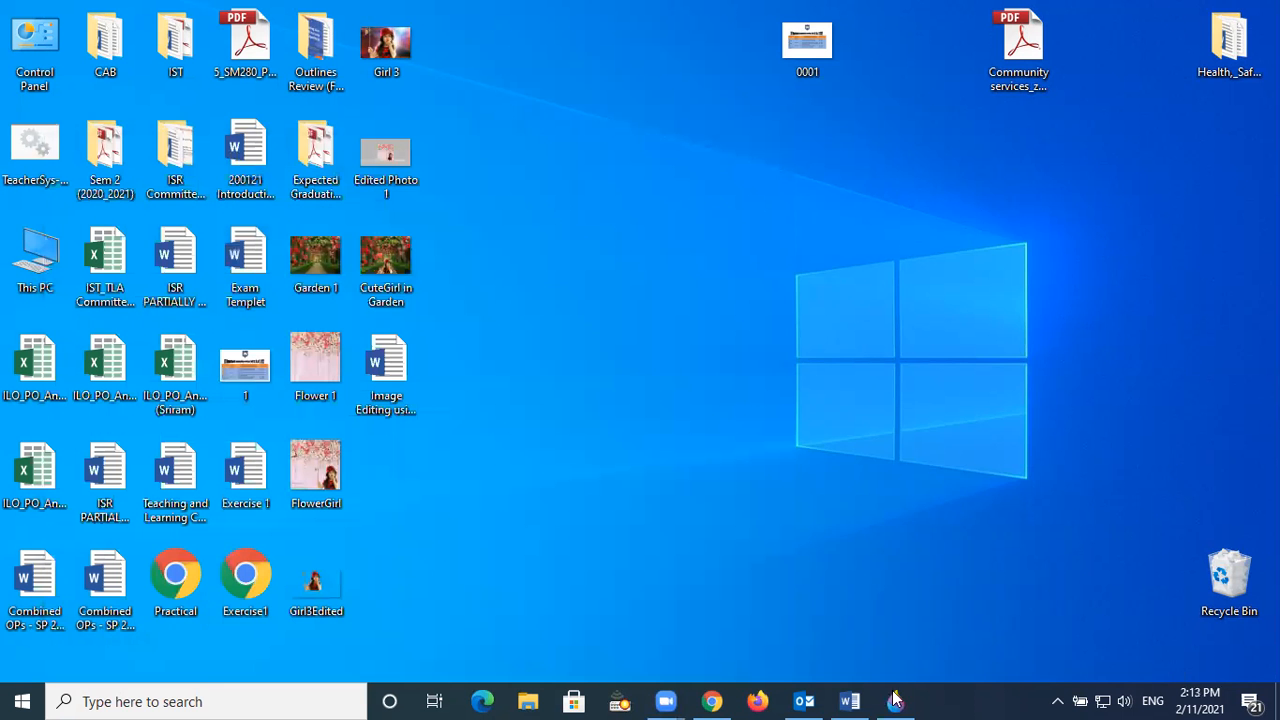
pyautogui.click(852, 699)
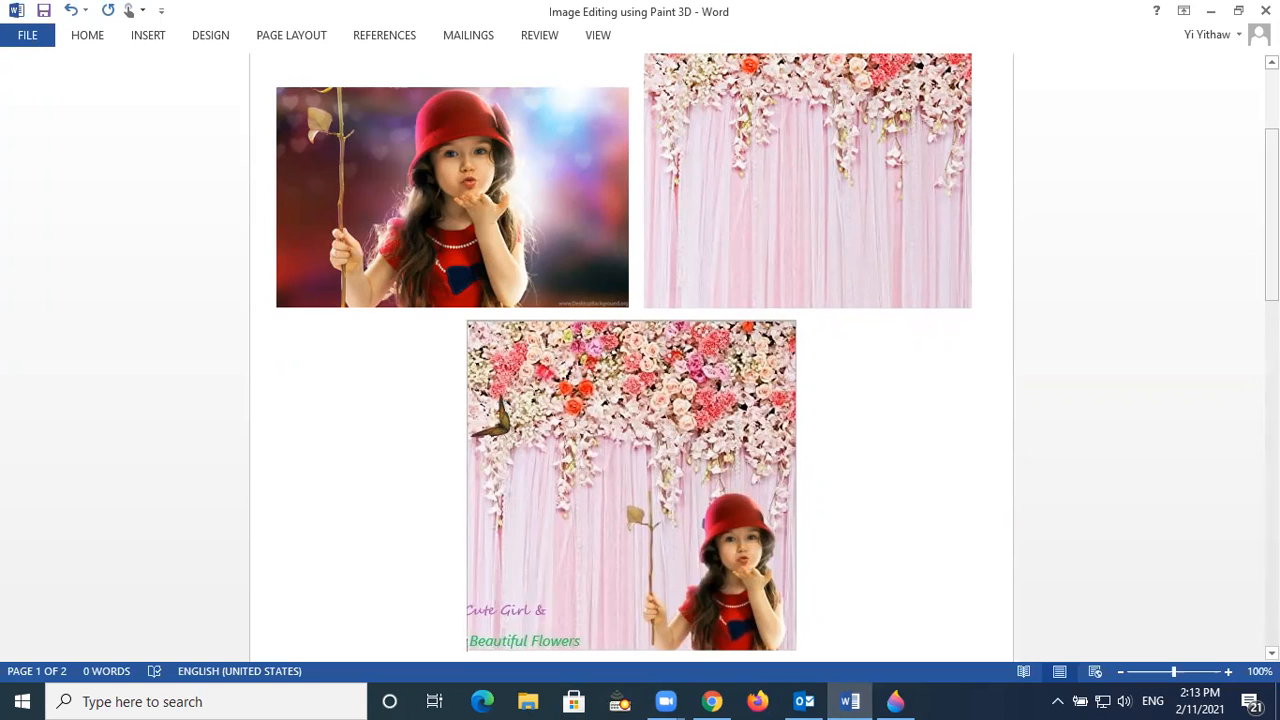
pyautogui.moveTo(1271, 215); pyautogui.dragTo(1271, 470)
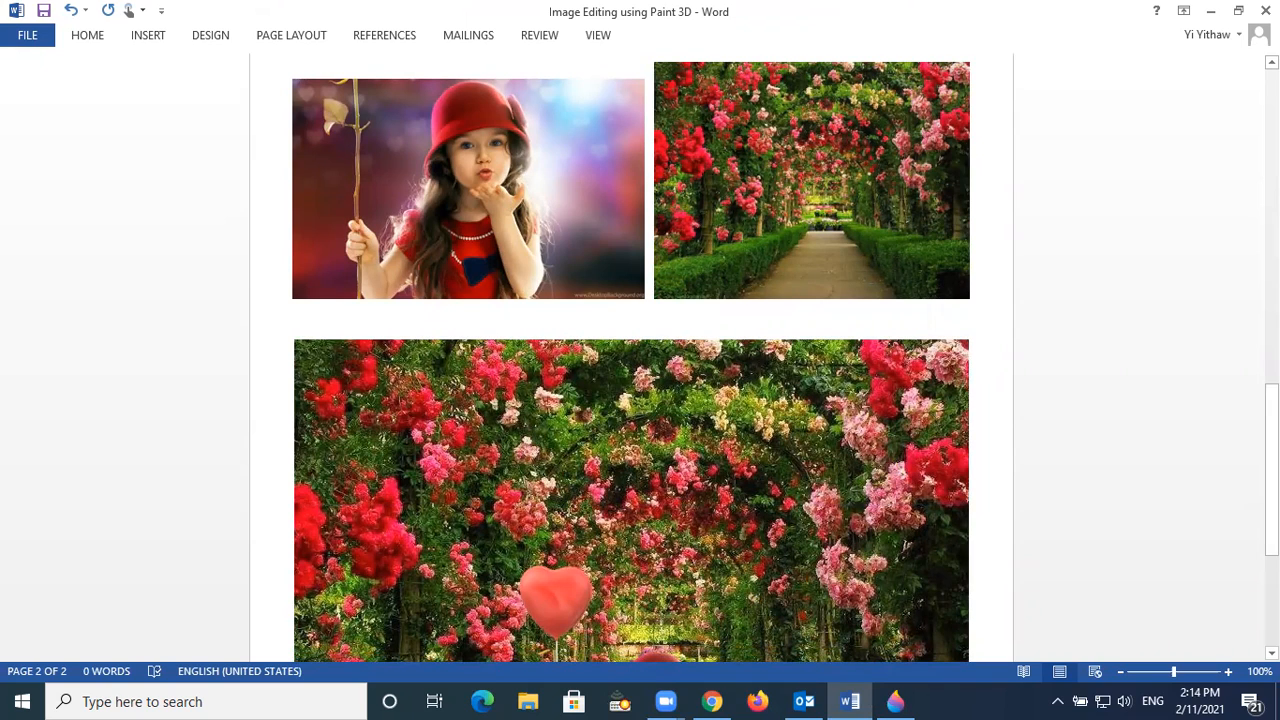
pyautogui.moveTo(1271, 469); pyautogui.dragTo(1271, 542)
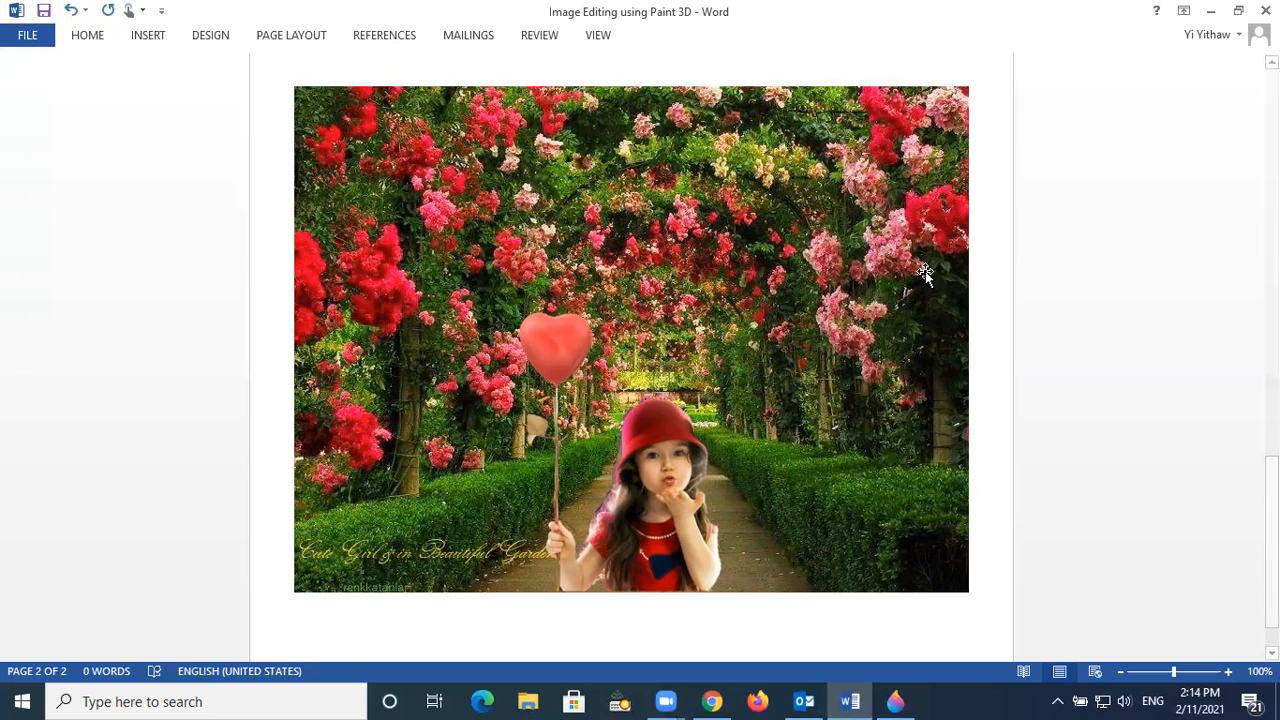
pyautogui.moveTo(1271, 520); pyautogui.dragTo(1271, 172)
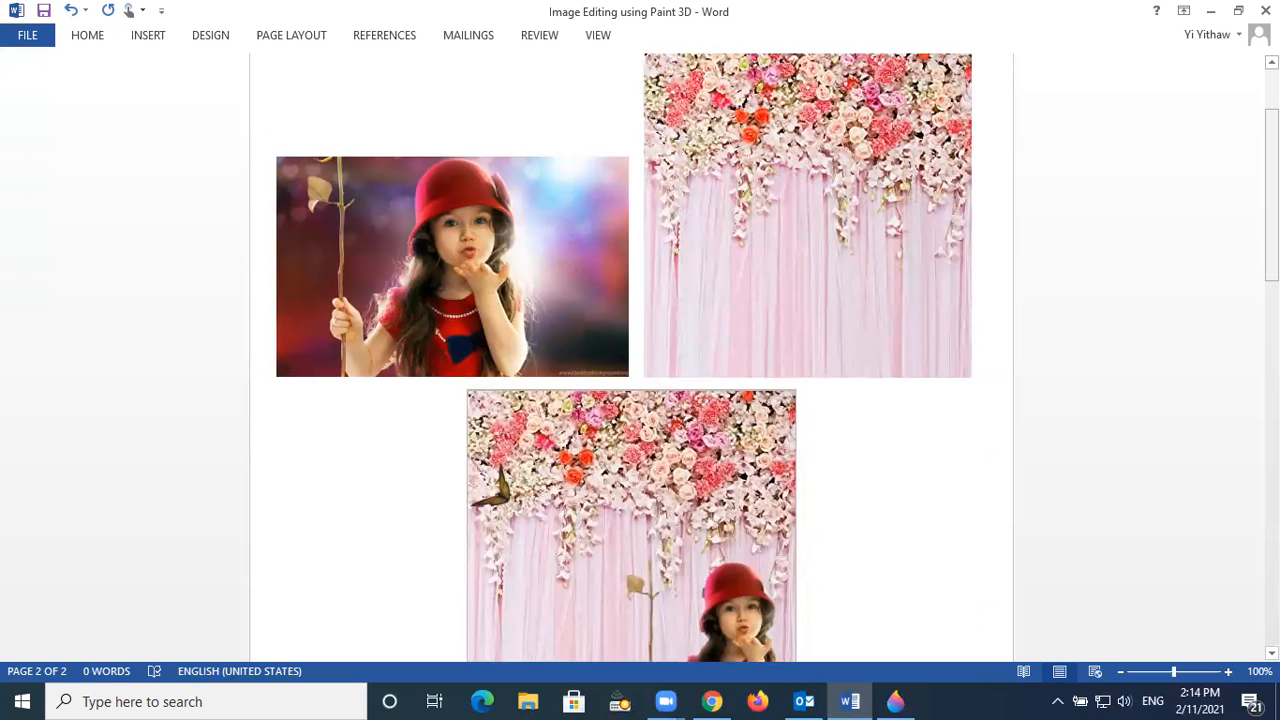
pyautogui.click(1271, 172)
pyautogui.moveTo(1271, 255); pyautogui.dragTo(1271, 291)
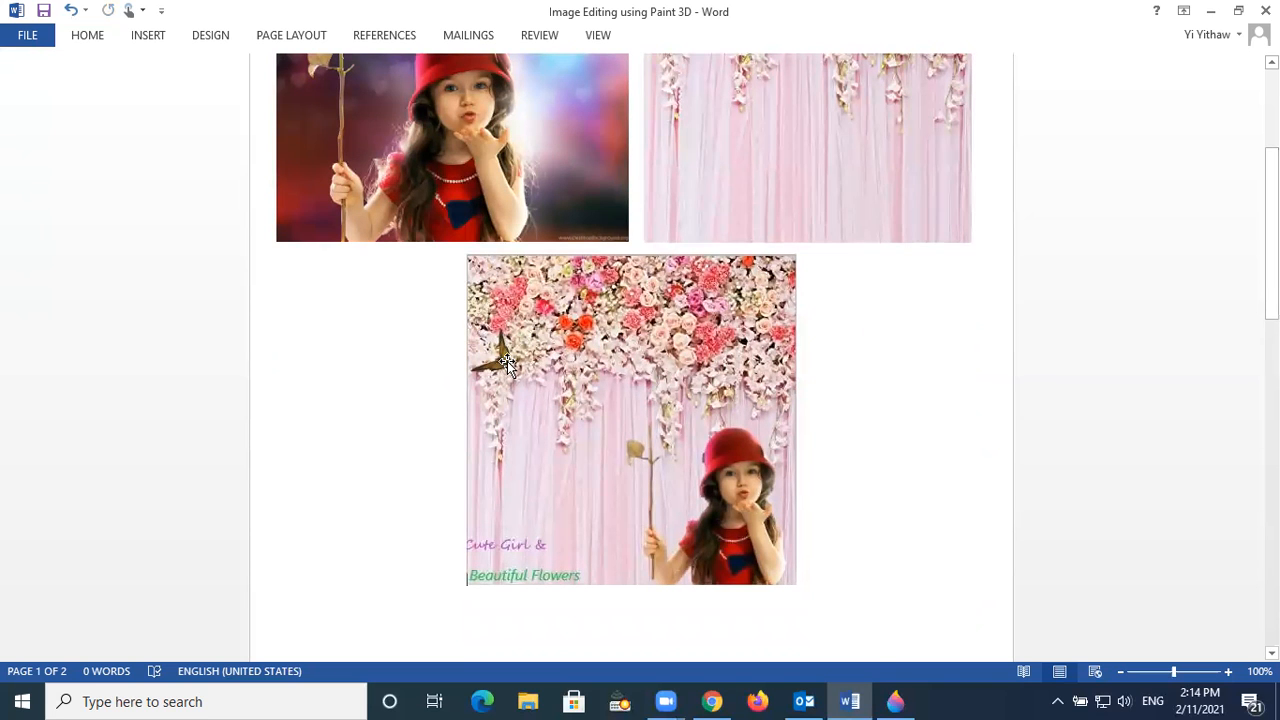
pyautogui.click(1216, 12)
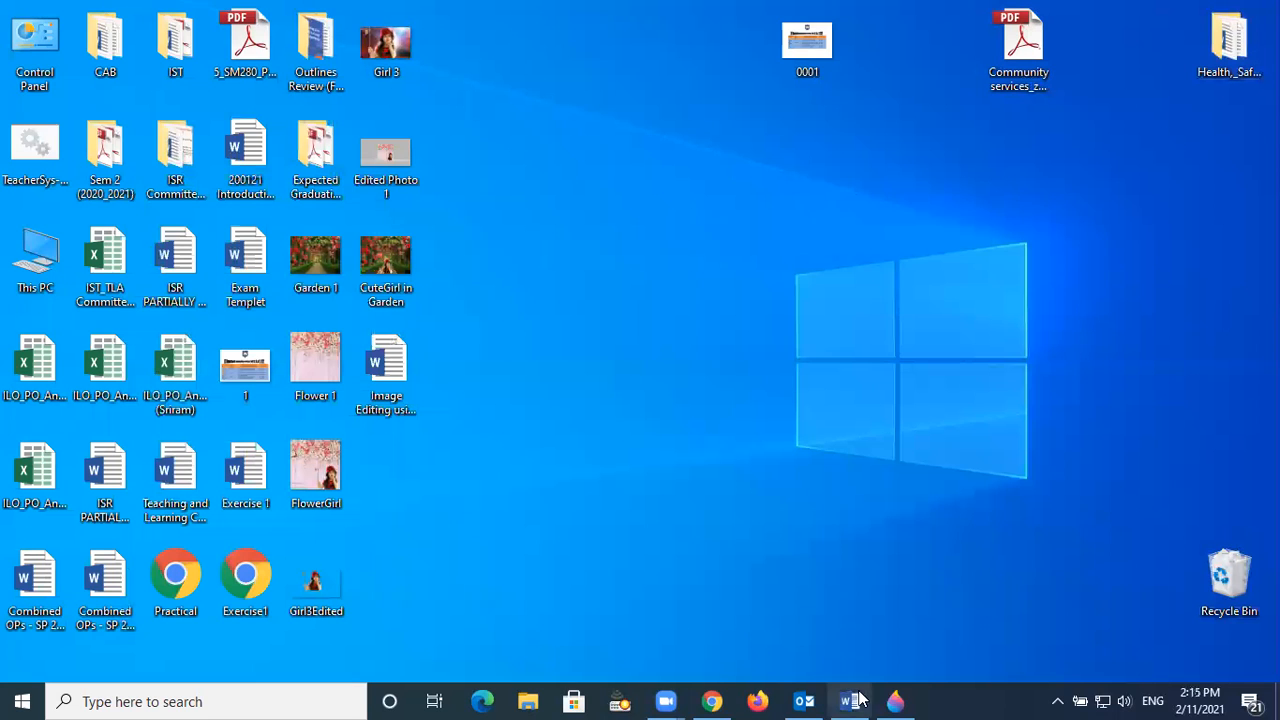
# Switch back to Paint 3D and open the image Girl 3 from the Desktop
pyautogui.click(890, 701)
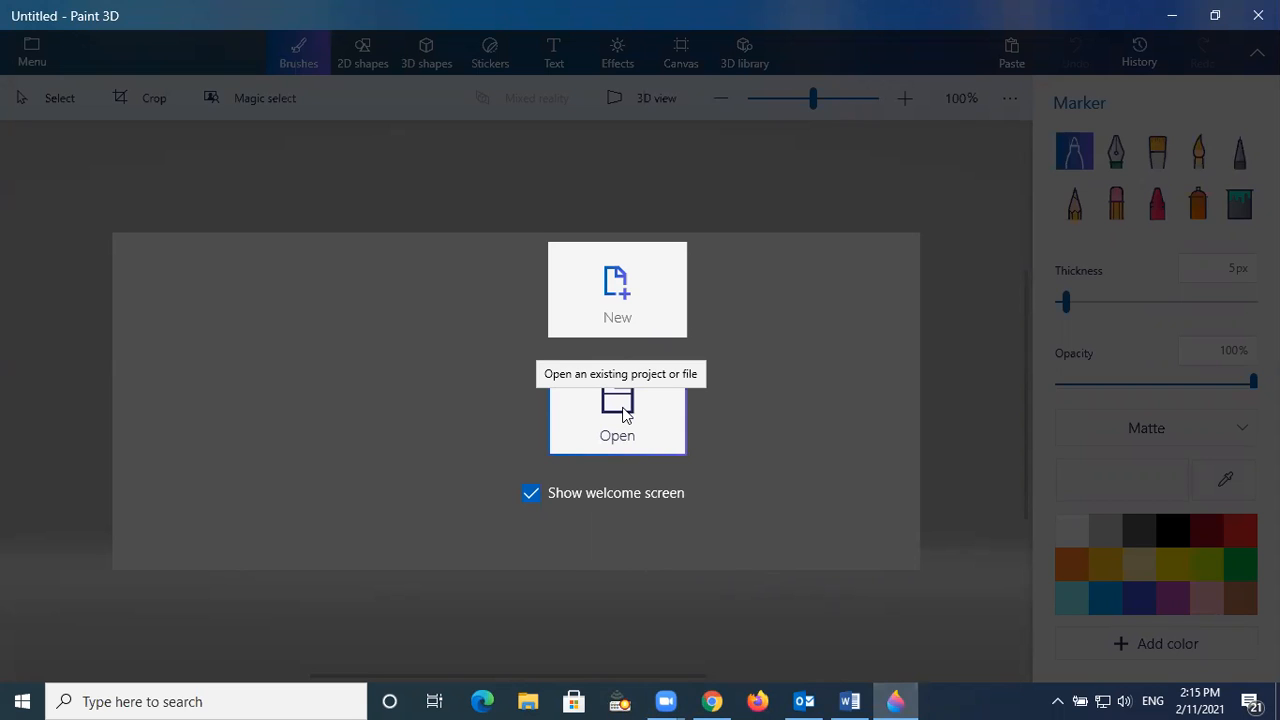
pyautogui.click(615, 300)
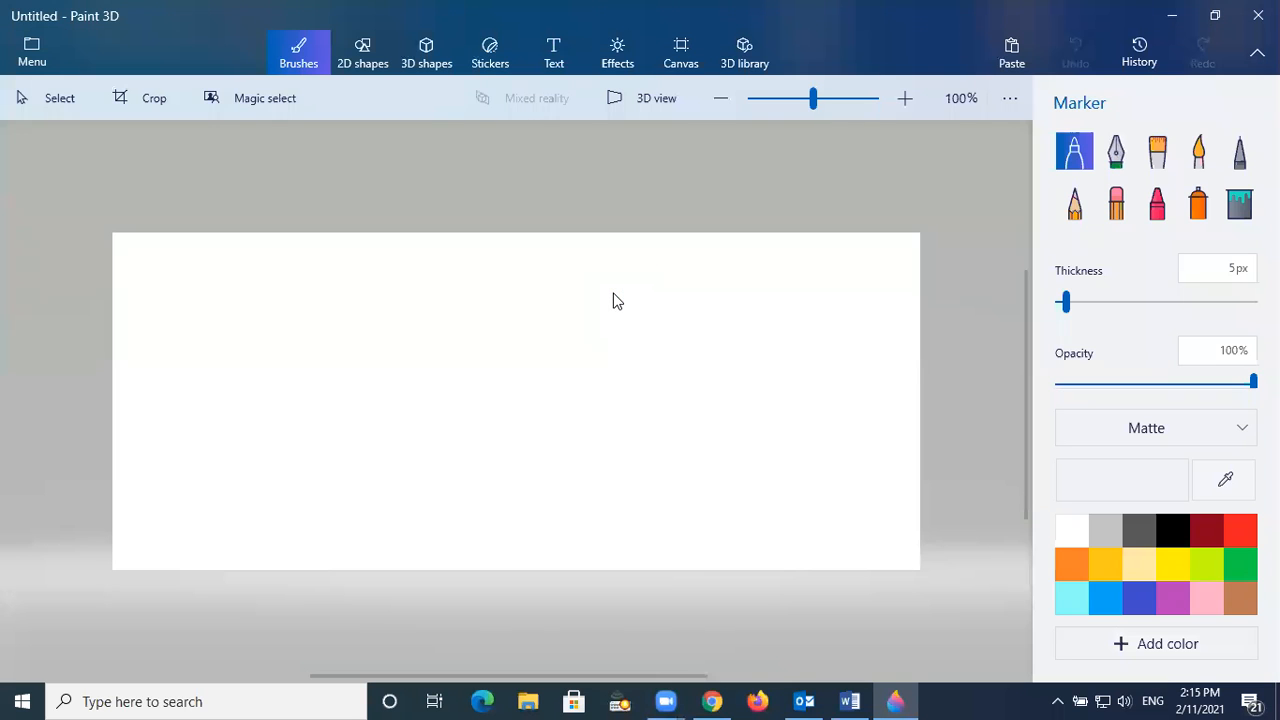
pyautogui.click(31, 52)
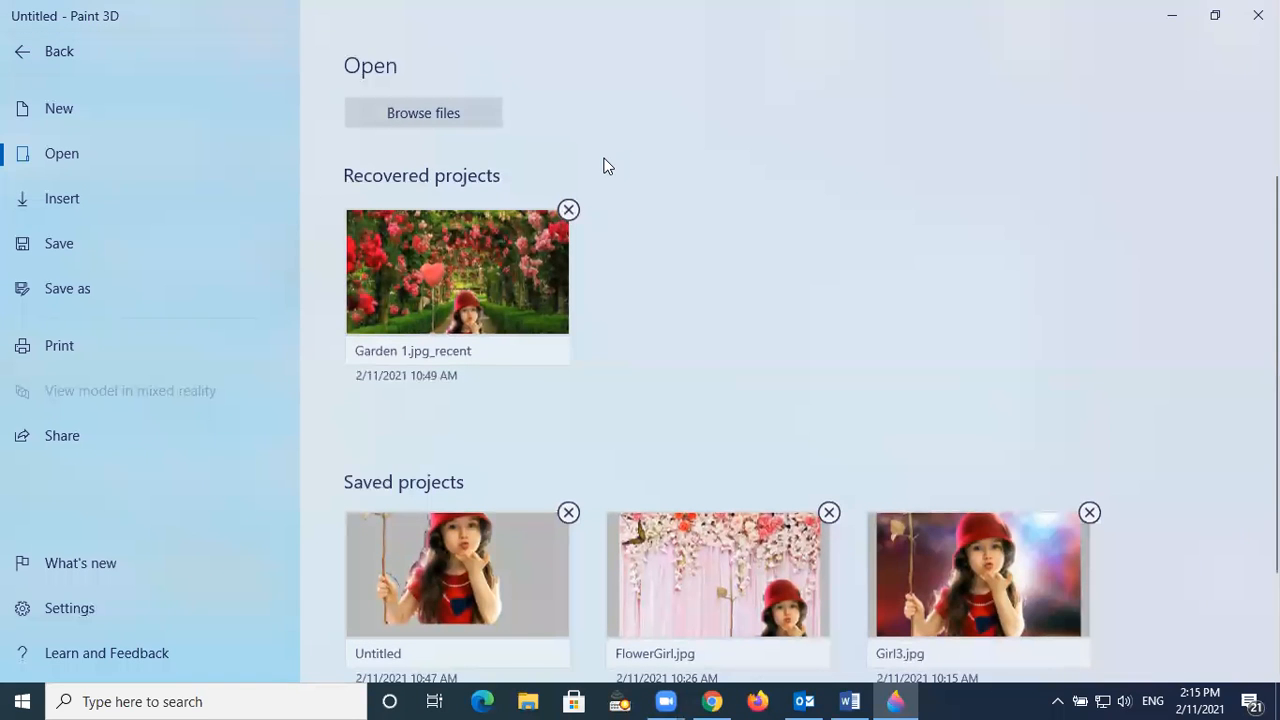
pyautogui.click(461, 110)
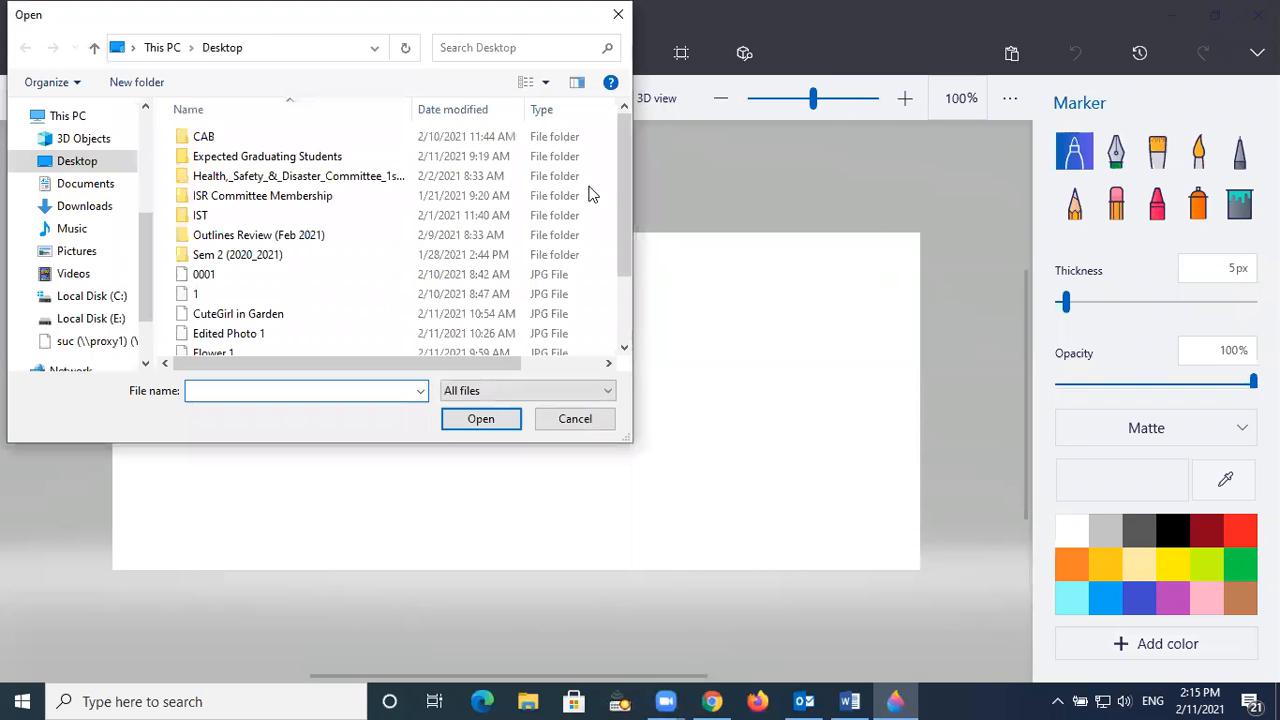
pyautogui.moveTo(627, 194); pyautogui.dragTo(632, 295)
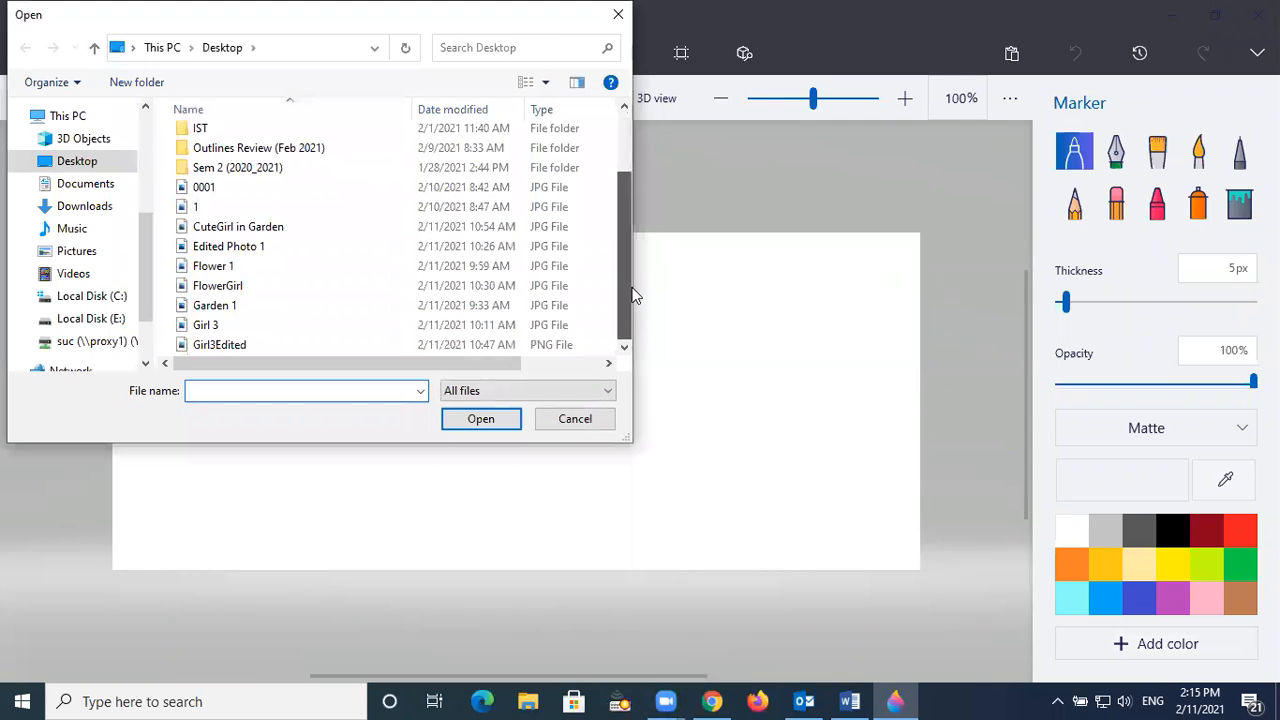
pyautogui.doubleClick(206, 325)
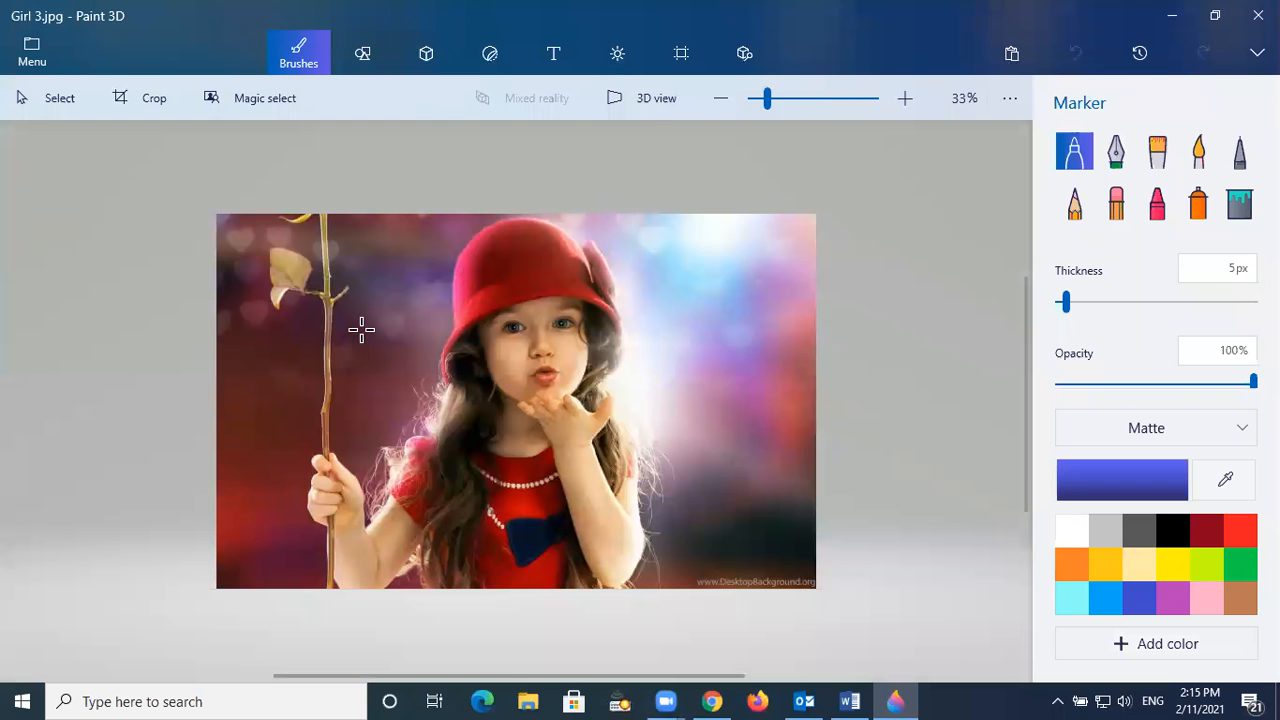
pyautogui.click(622, 387)
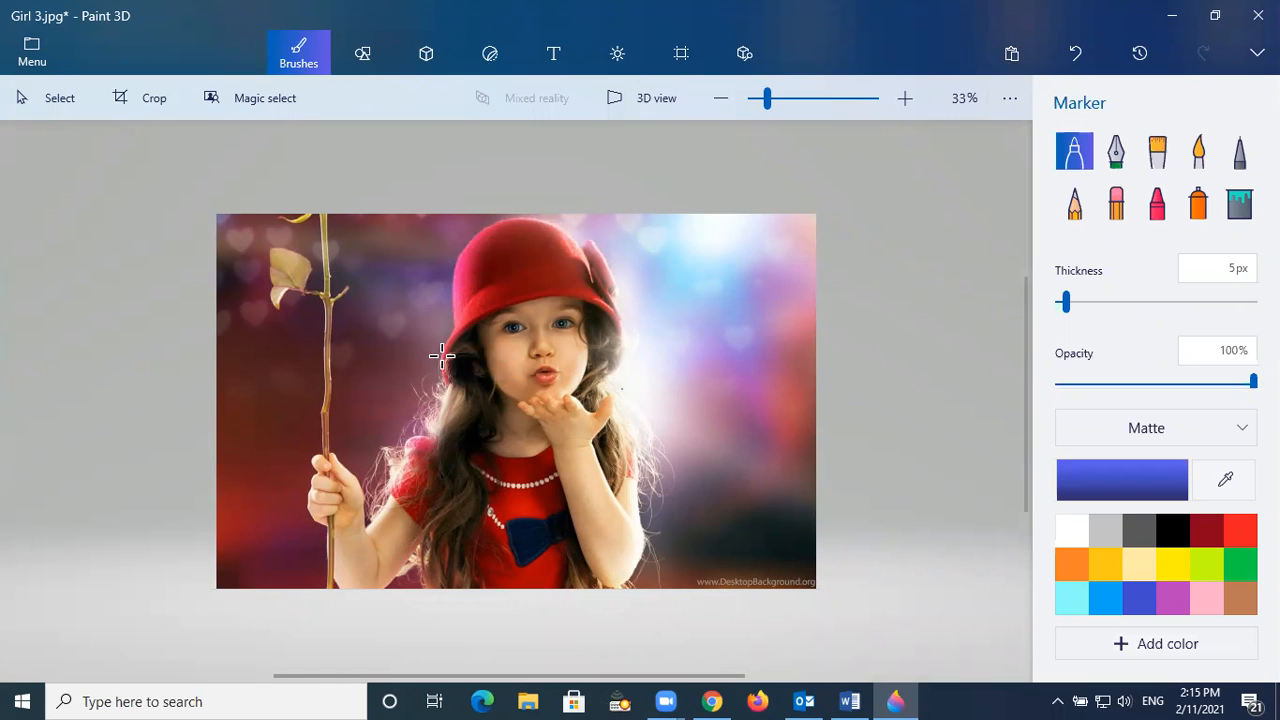
# Start a Magic select cutout of the whole picture and remove the background around the hat, between stick and girl, and under the arm
pyautogui.click(255, 100)
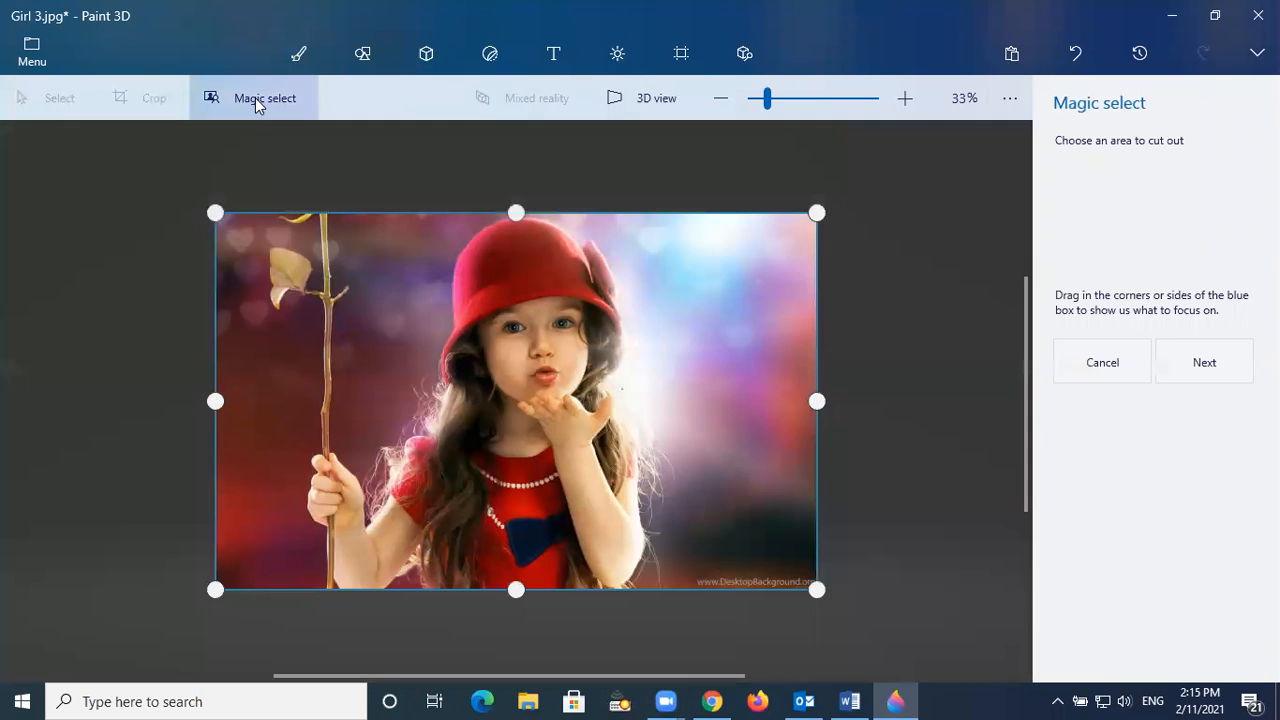
pyautogui.click(1222, 369)
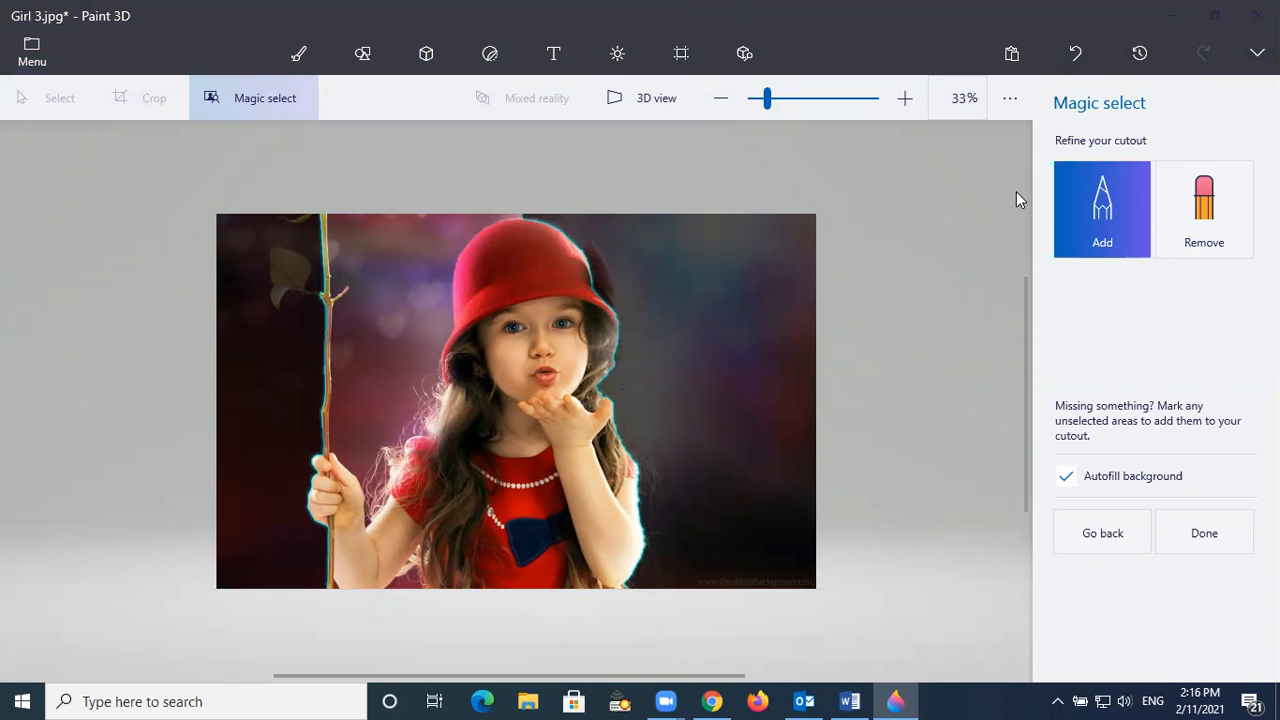
pyautogui.click(1204, 205)
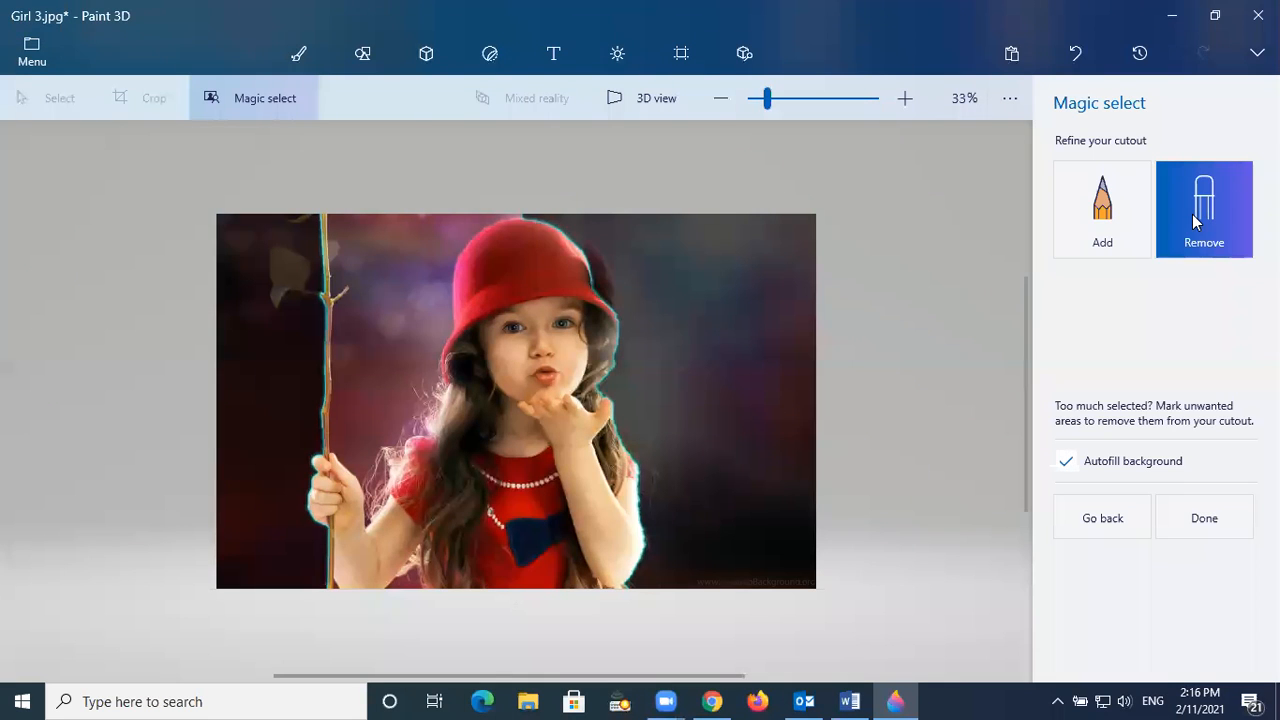
pyautogui.moveTo(515, 216); pyautogui.dragTo(478, 222)
pyautogui.moveTo(448, 321)
pyautogui.mouseDown()
pyautogui.moveTo(434, 385)
pyautogui.moveTo(381, 455)
pyautogui.moveTo(374, 498)
pyautogui.moveTo(346, 456)
pyautogui.mouseUp()
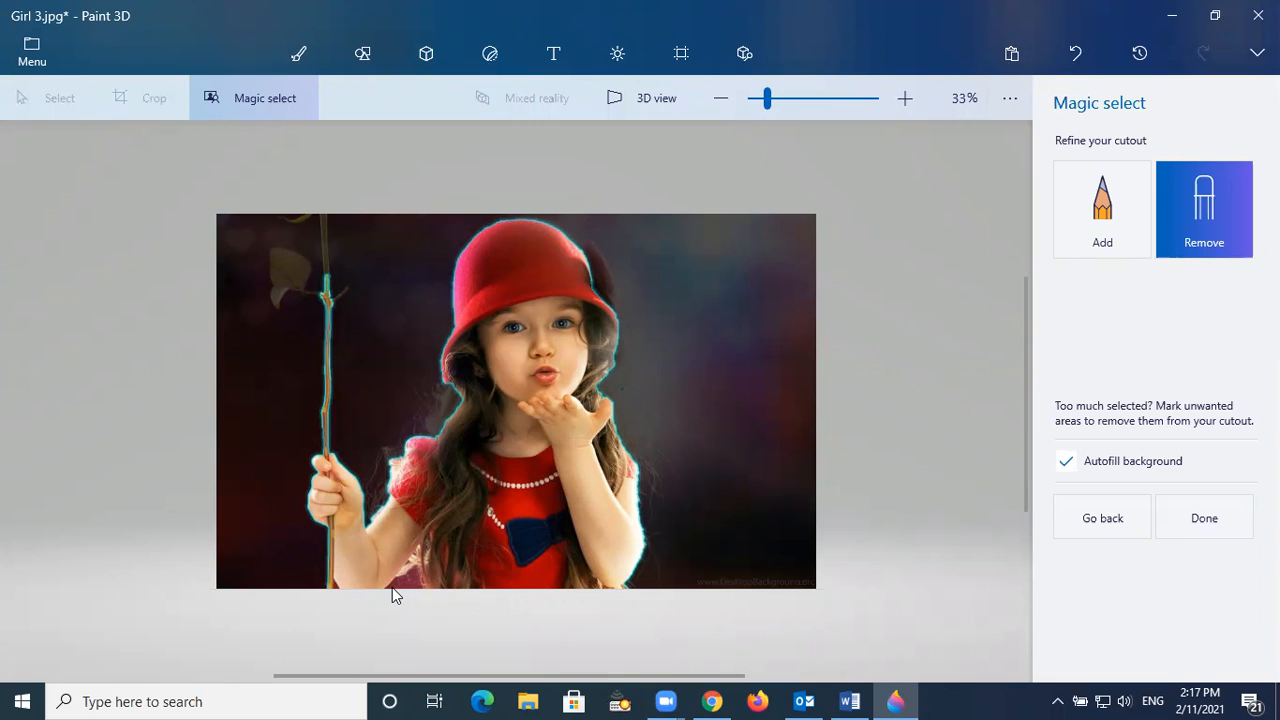
pyautogui.moveTo(393, 588)
pyautogui.mouseDown()
pyautogui.moveTo(413, 577)
pyautogui.moveTo(420, 587)
pyautogui.mouseUp()
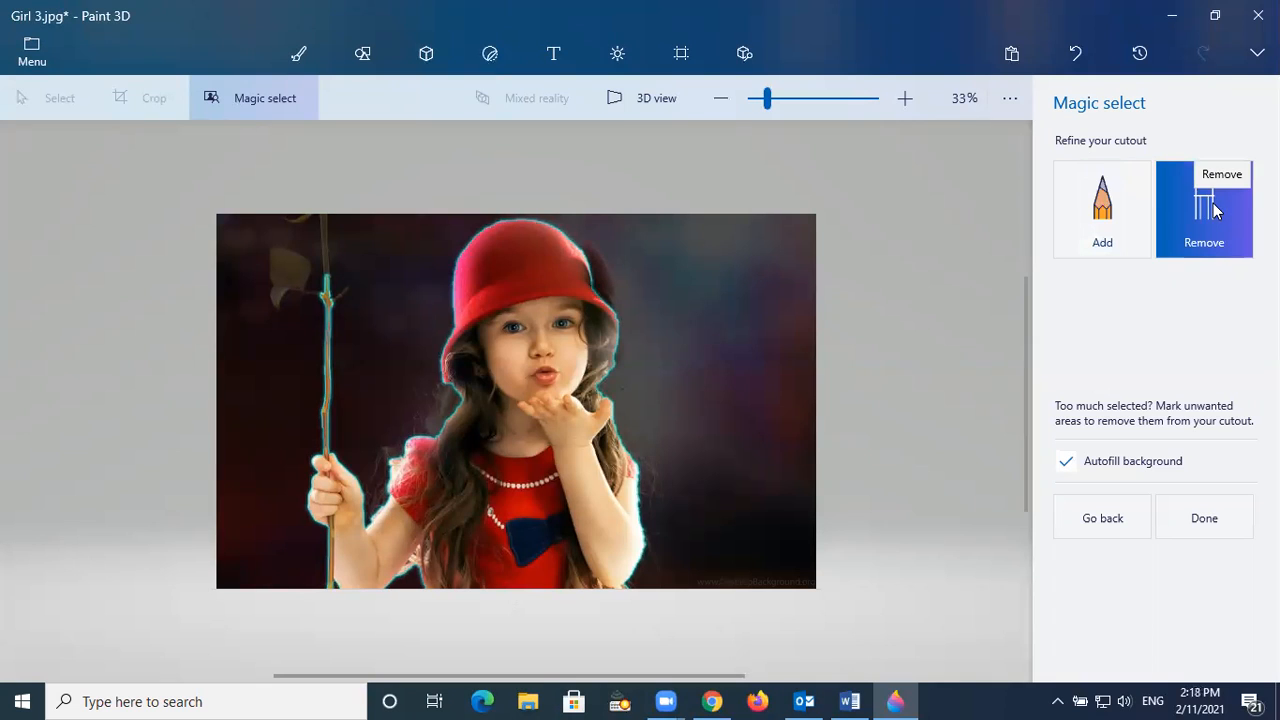
# Add the missing stretches of the stick and its large leaf to the cutout
pyautogui.click(1085, 226)
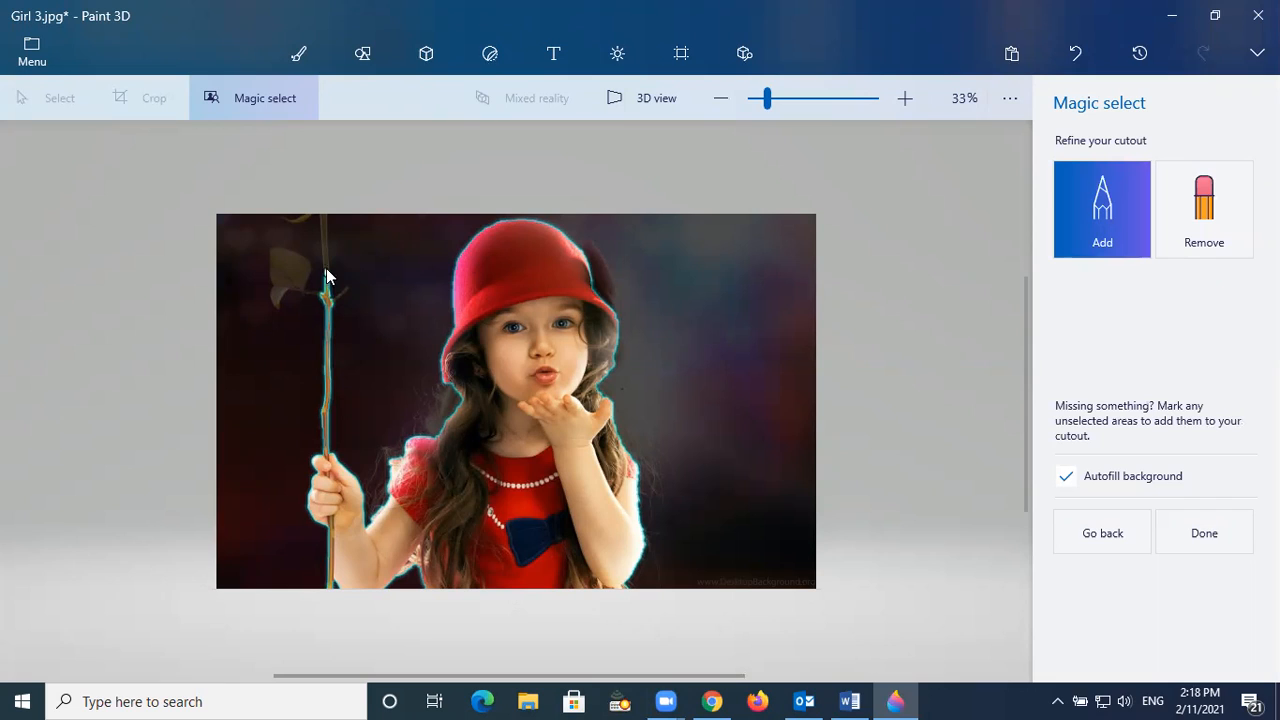
pyautogui.moveTo(324, 257); pyautogui.dragTo(325, 228)
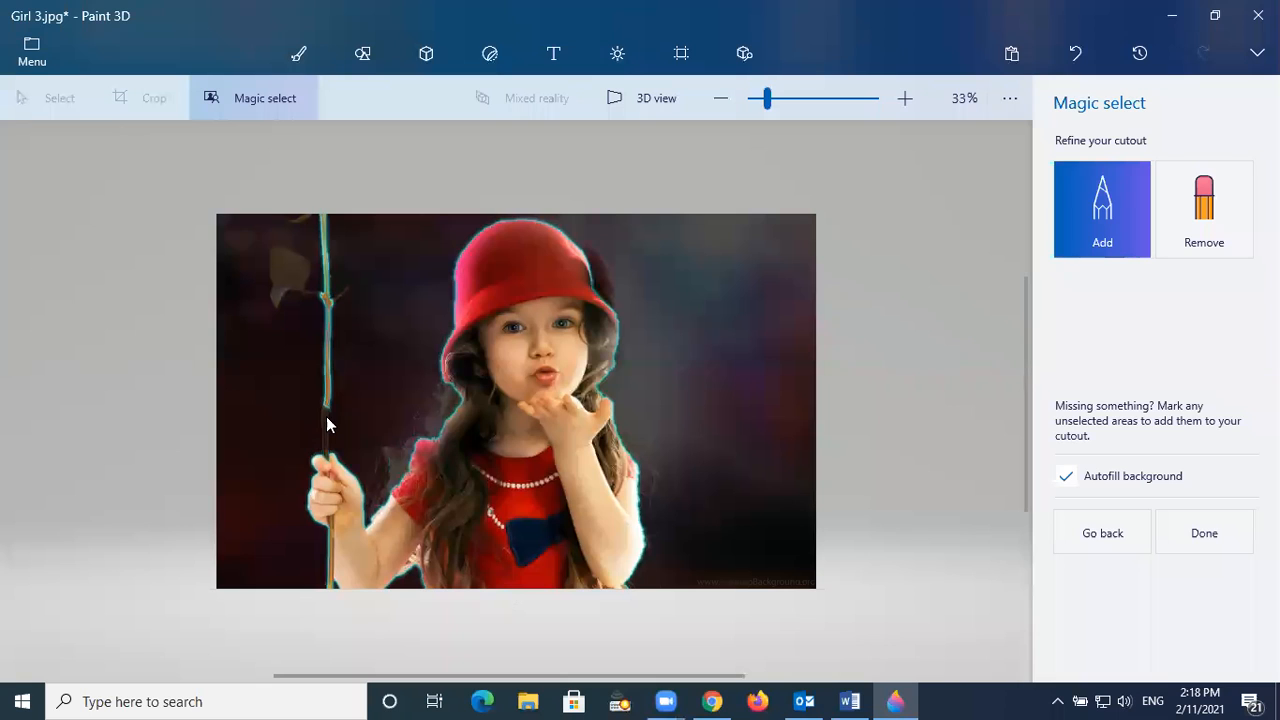
pyautogui.moveTo(327, 450); pyautogui.dragTo(328, 460)
pyautogui.moveTo(342, 300)
pyautogui.mouseDown()
pyautogui.moveTo(307, 302)
pyautogui.moveTo(294, 279)
pyautogui.mouseUp()
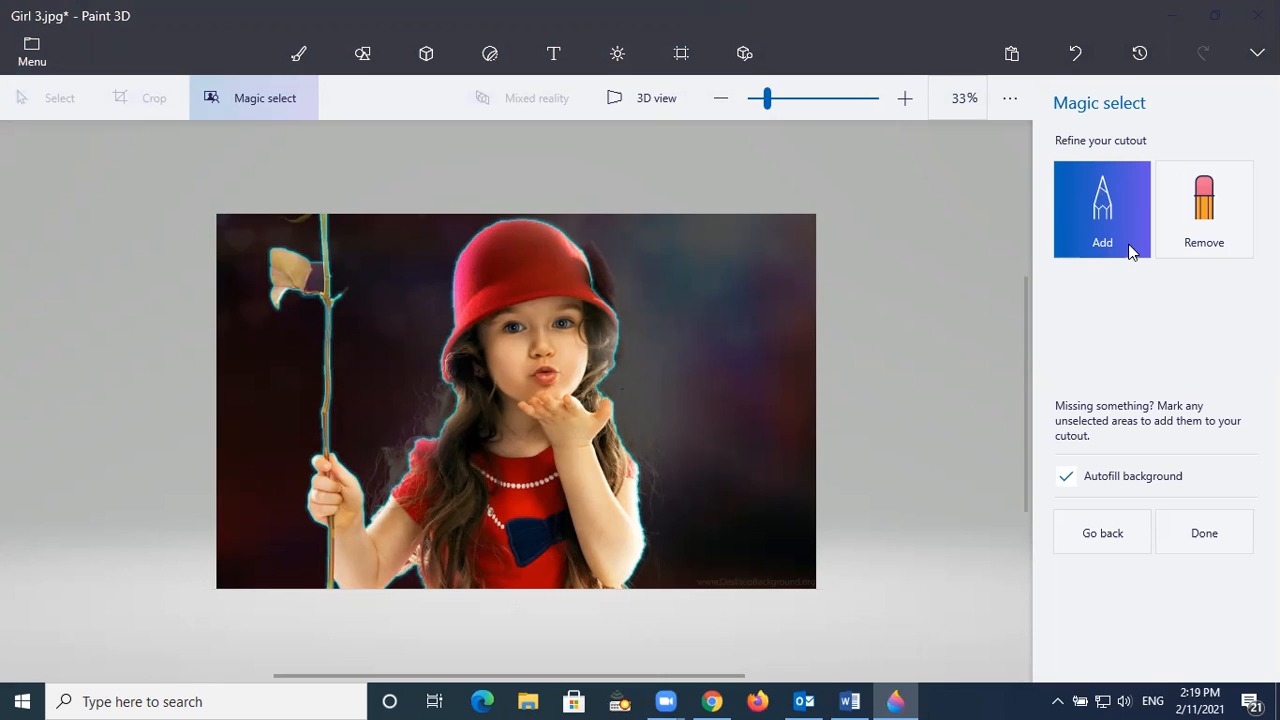
# Remove the background patch between leaf and stick, add the leaf fragment at the picture's upper edge, and finish the cutout
pyautogui.click(1195, 245)
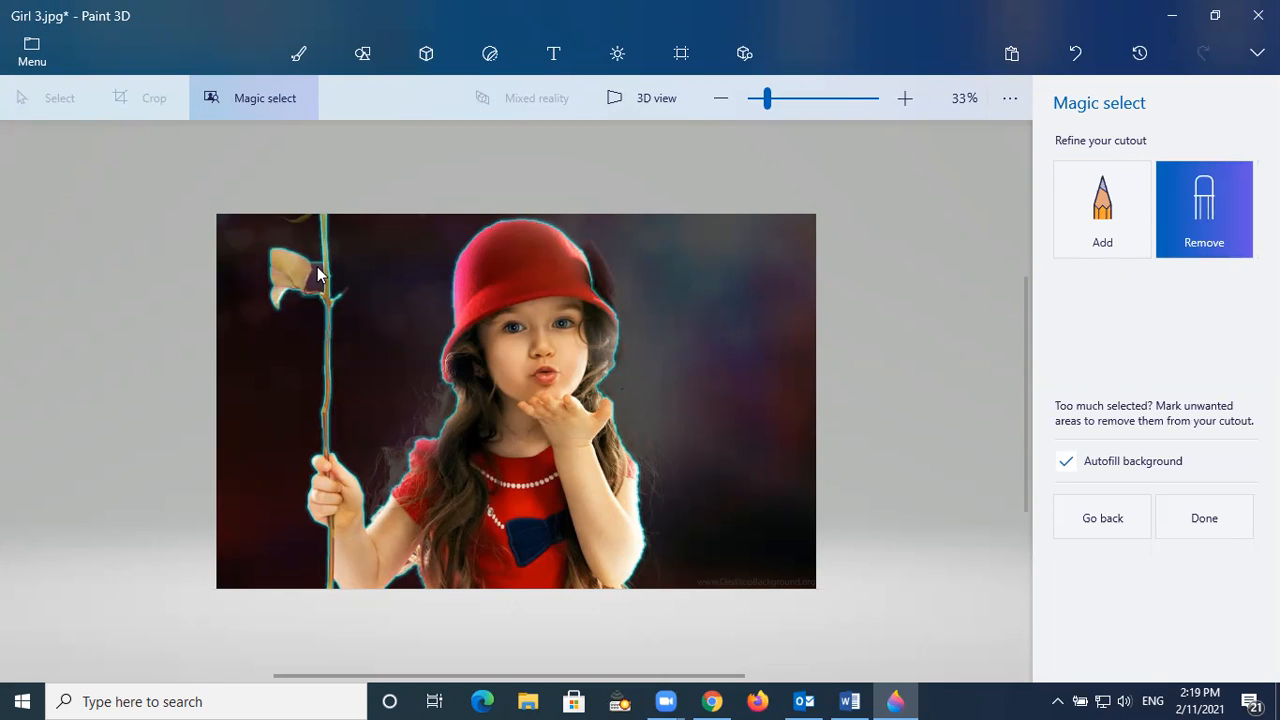
pyautogui.moveTo(317, 263); pyautogui.dragTo(315, 283)
pyautogui.click(1108, 207)
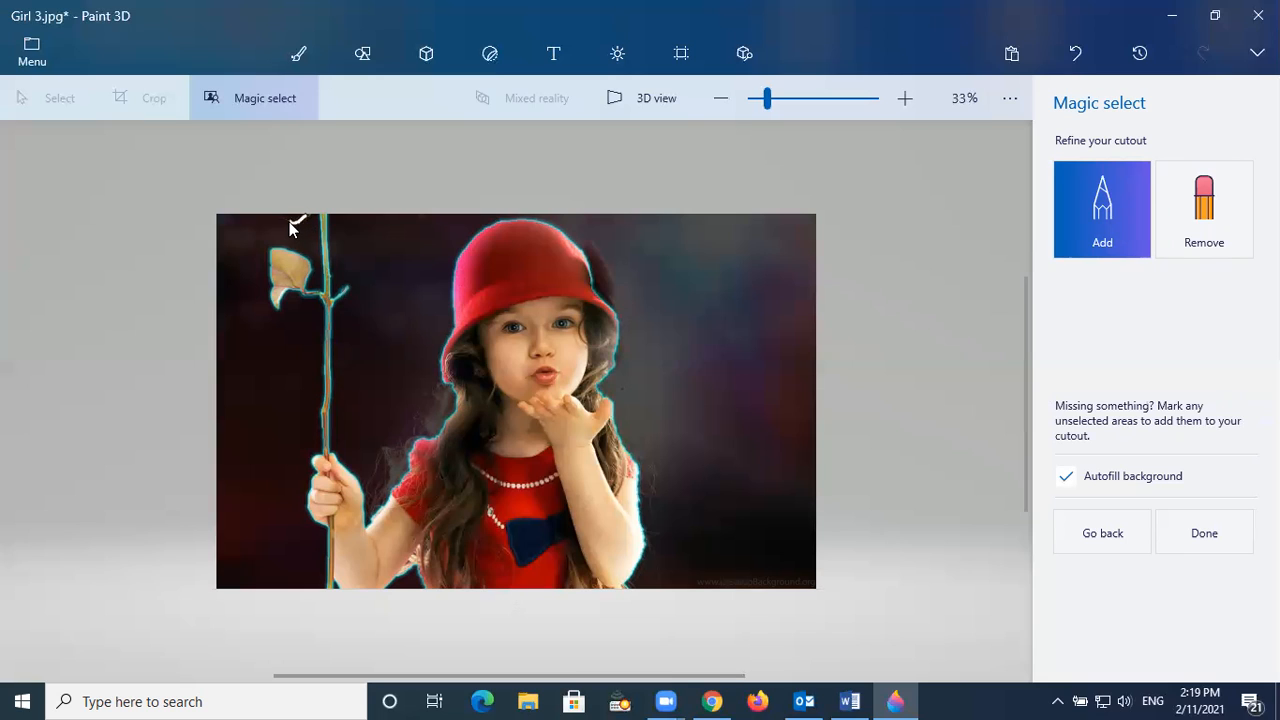
pyautogui.moveTo(304, 223); pyautogui.dragTo(330, 225)
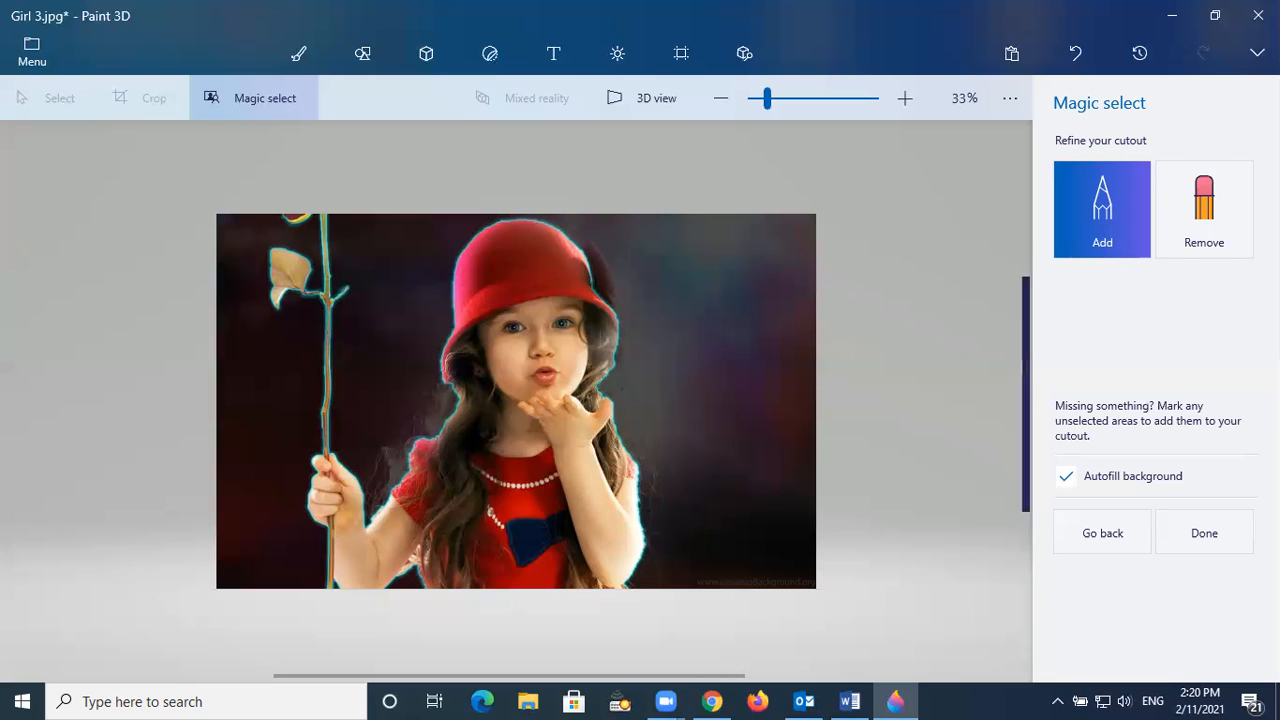
pyautogui.click(1205, 533)
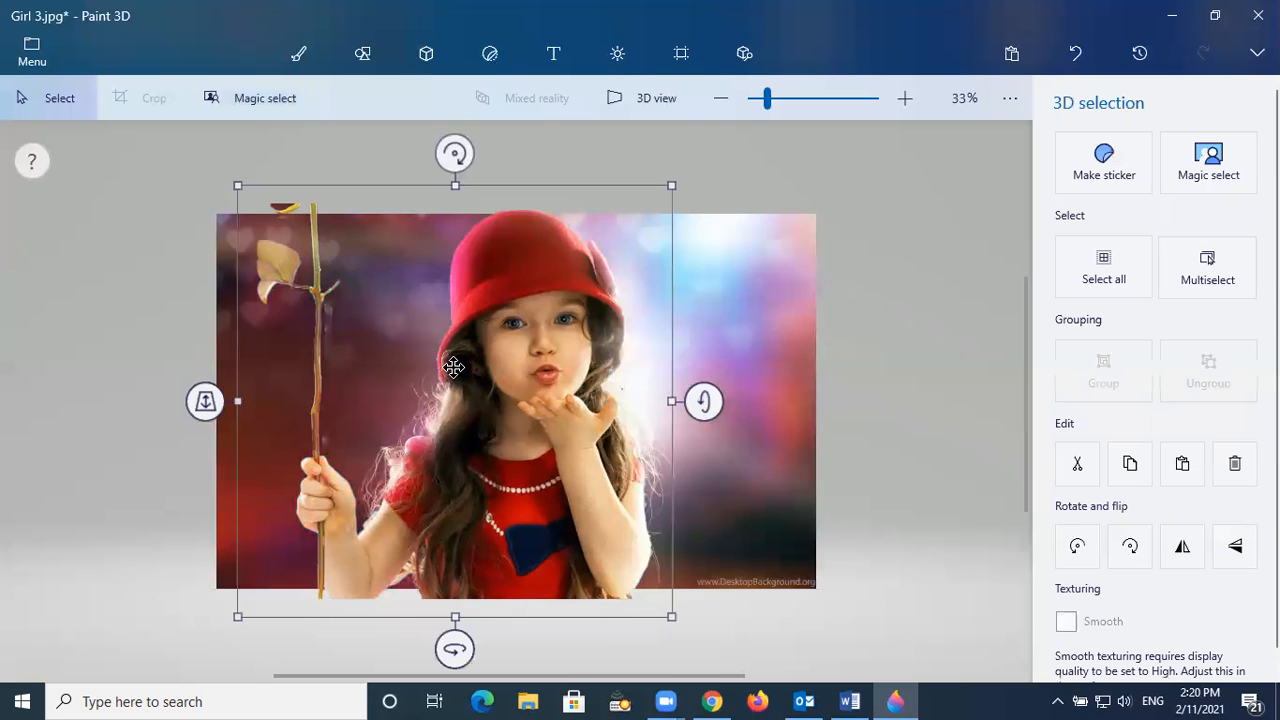
# Move the cut-out girl up and to the right, off her original place in the picture, and copy her
pyautogui.moveTo(546, 294); pyautogui.dragTo(744, 253)
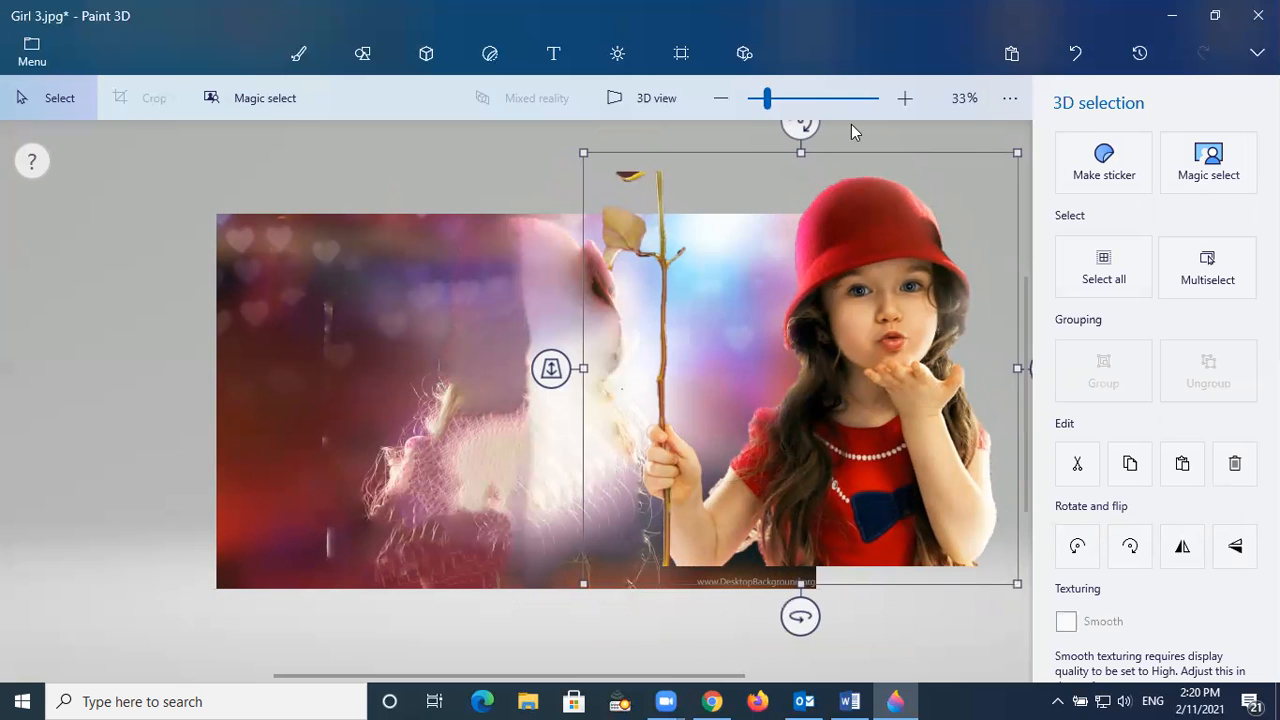
pyautogui.moveTo(809, 348)
pyautogui.mouseDown()
pyautogui.moveTo(686, 377)
pyautogui.moveTo(634, 374)
pyautogui.moveTo(714, 380)
pyautogui.moveTo(789, 350)
pyautogui.moveTo(774, 366)
pyautogui.moveTo(809, 326)
pyautogui.mouseUp()
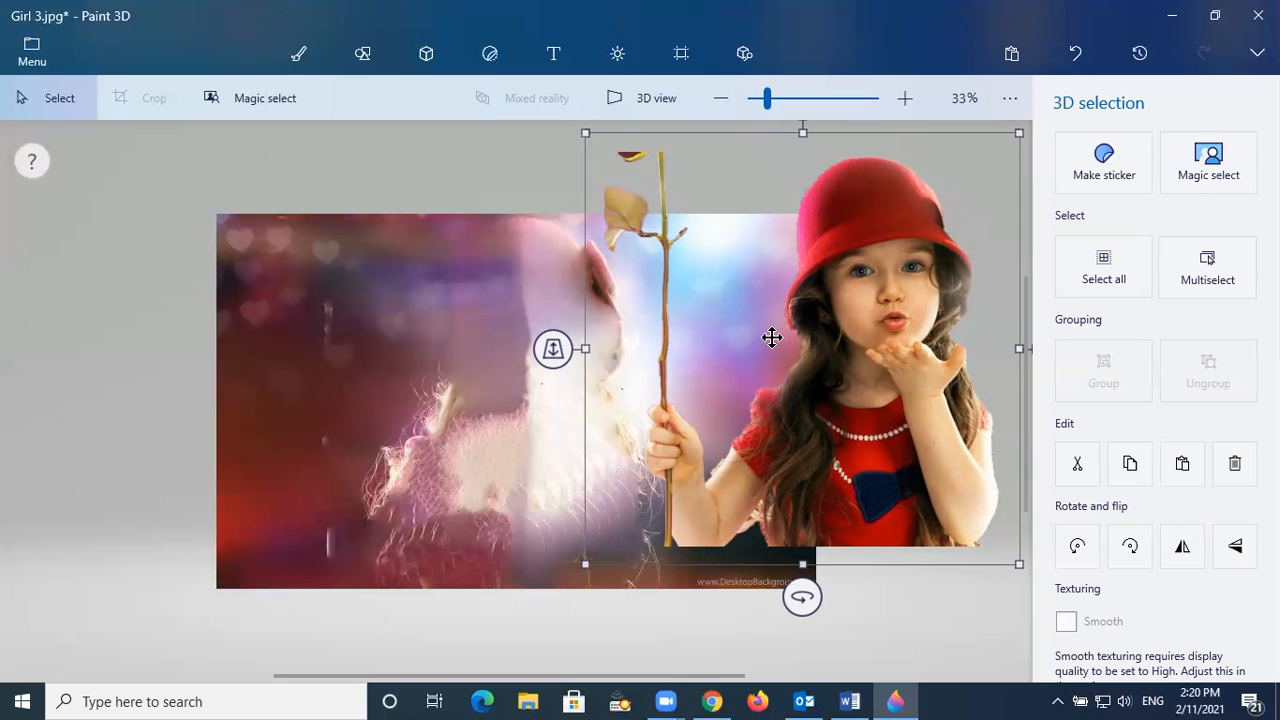
pyautogui.rightClick(772, 337)
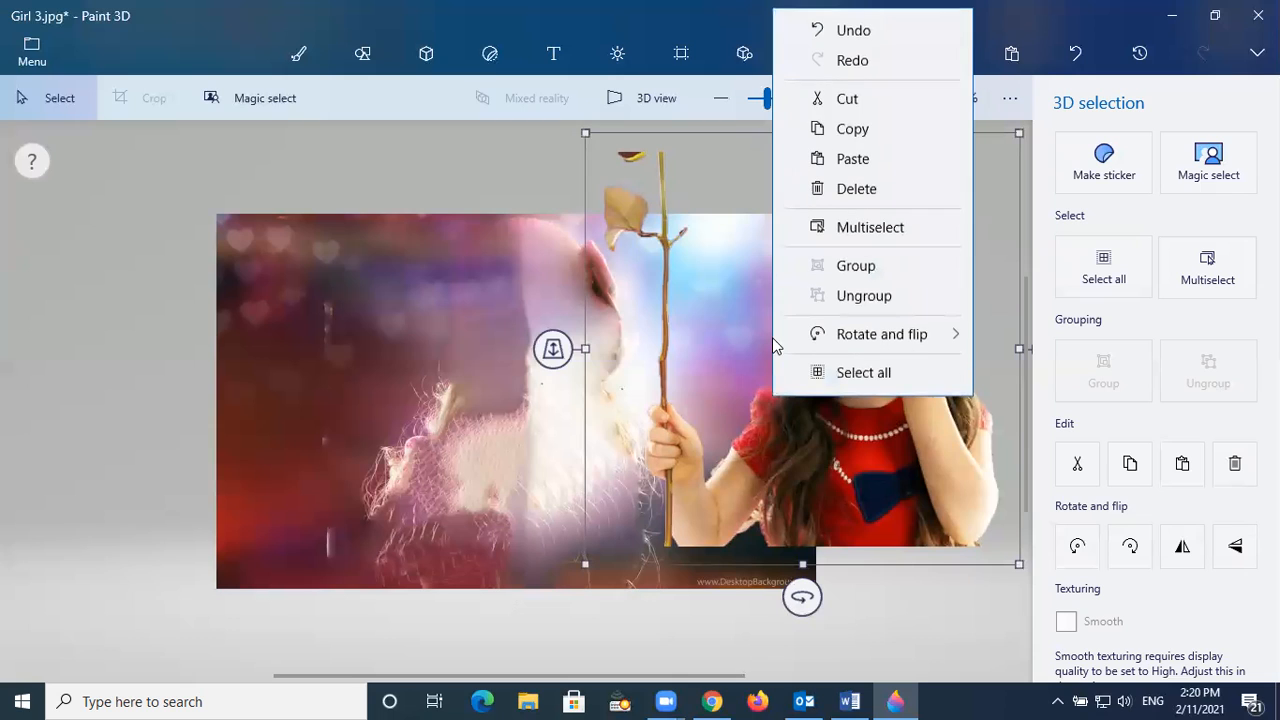
pyautogui.click(851, 137)
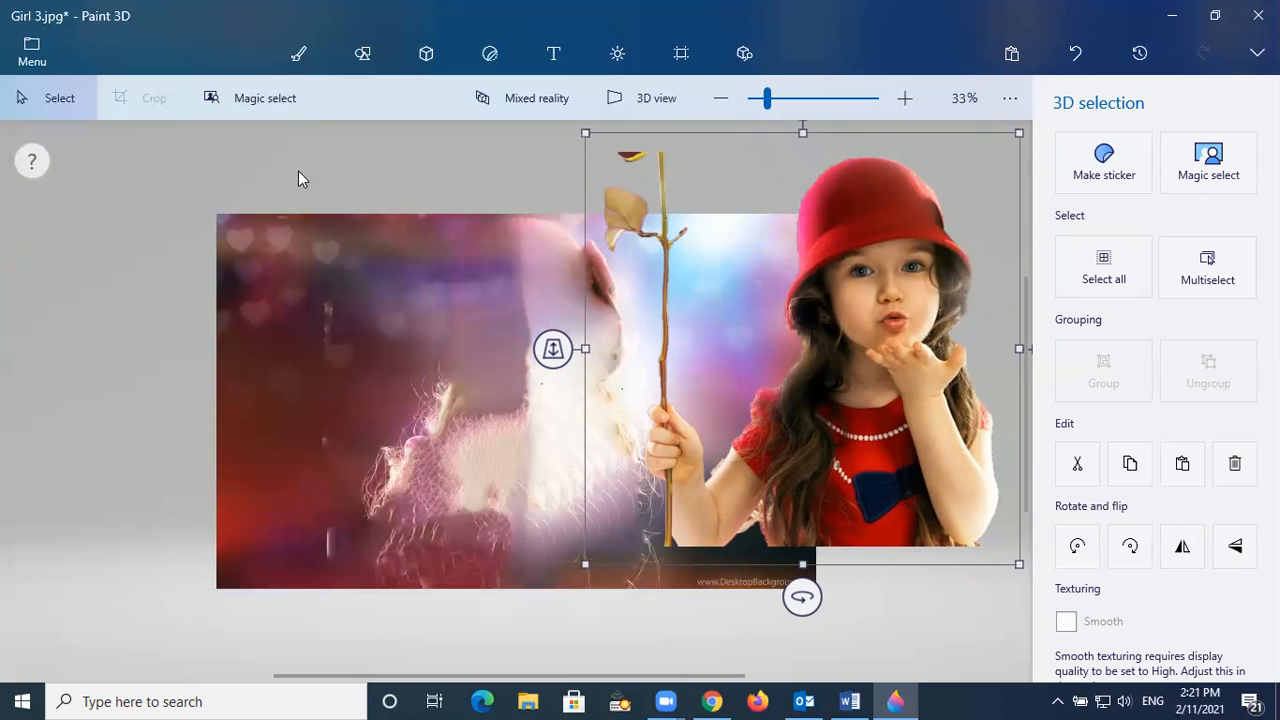
# Start a new blank project without saving the changes to the Girl 3 picture
pyautogui.click(31, 55)
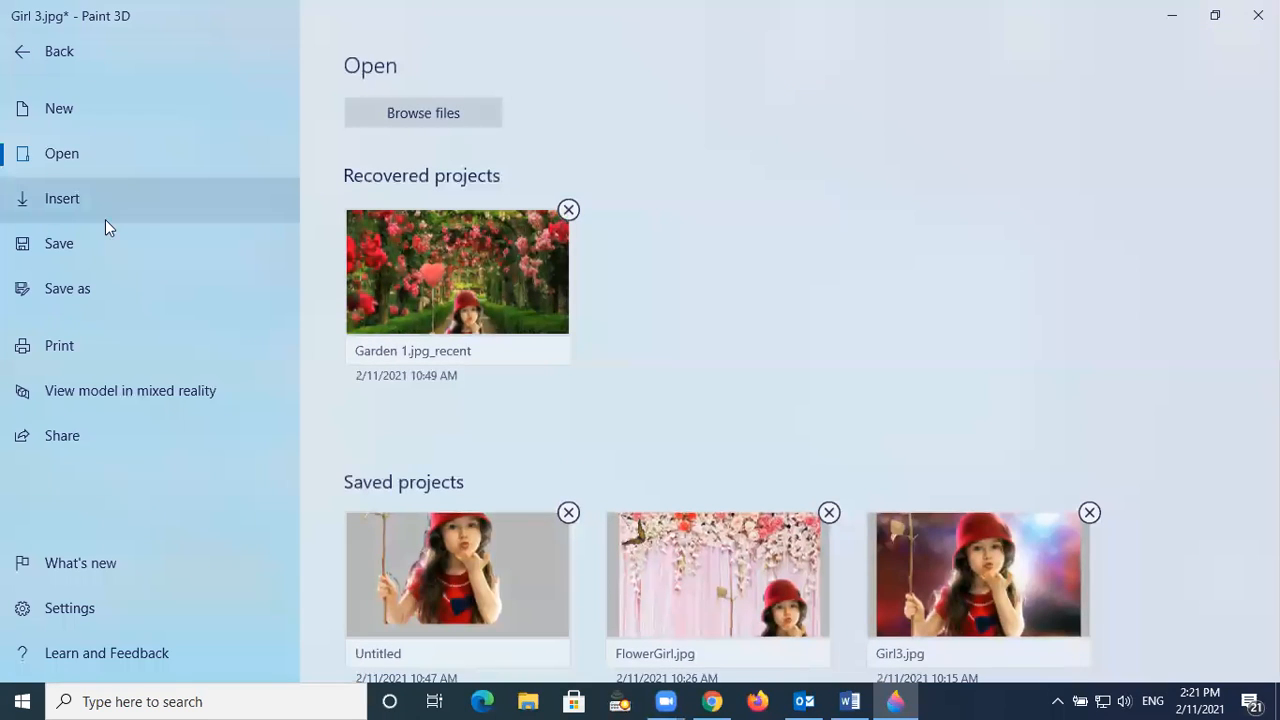
pyautogui.click(60, 112)
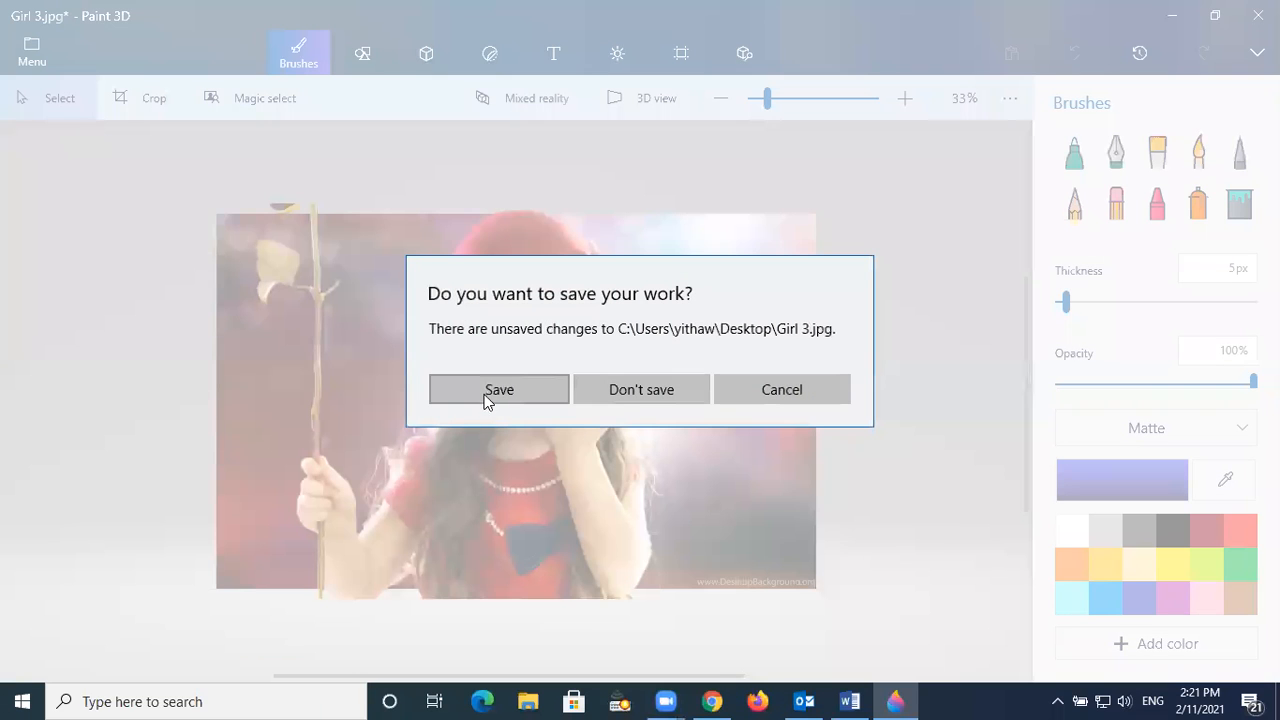
pyautogui.click(648, 399)
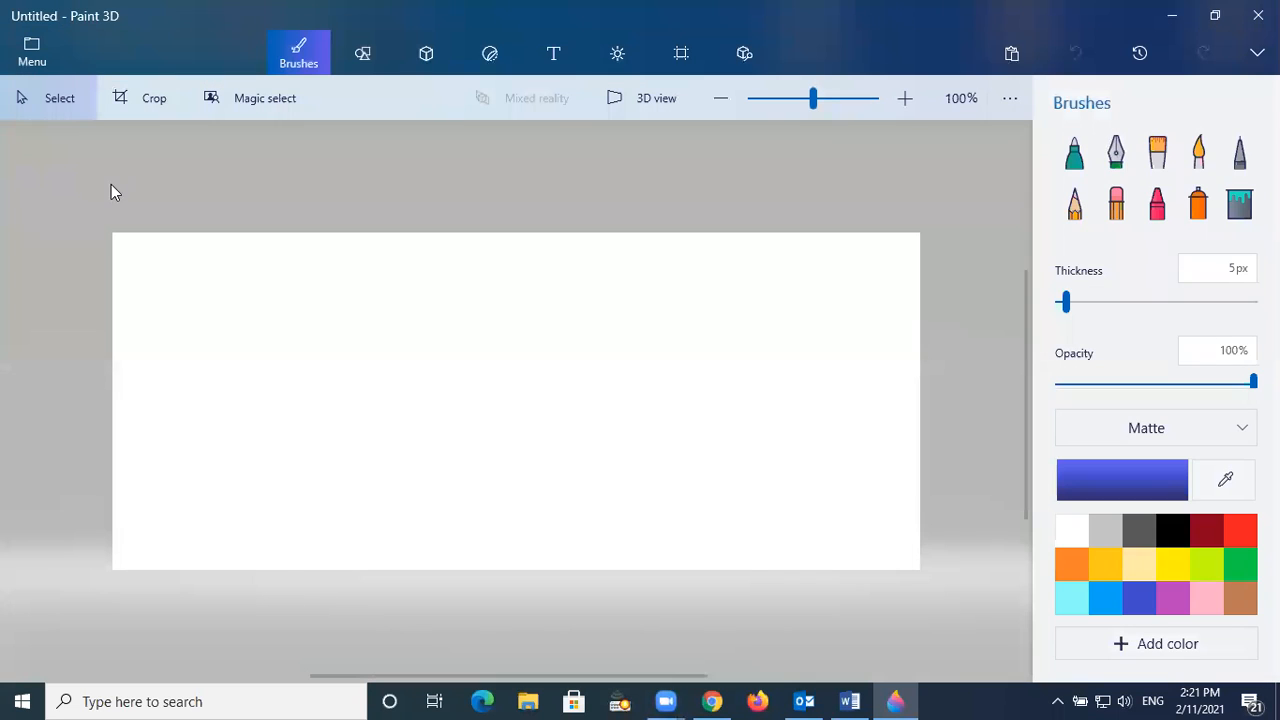
# Open the Flower 1 picture from the Desktop folder
pyautogui.click(34, 50)
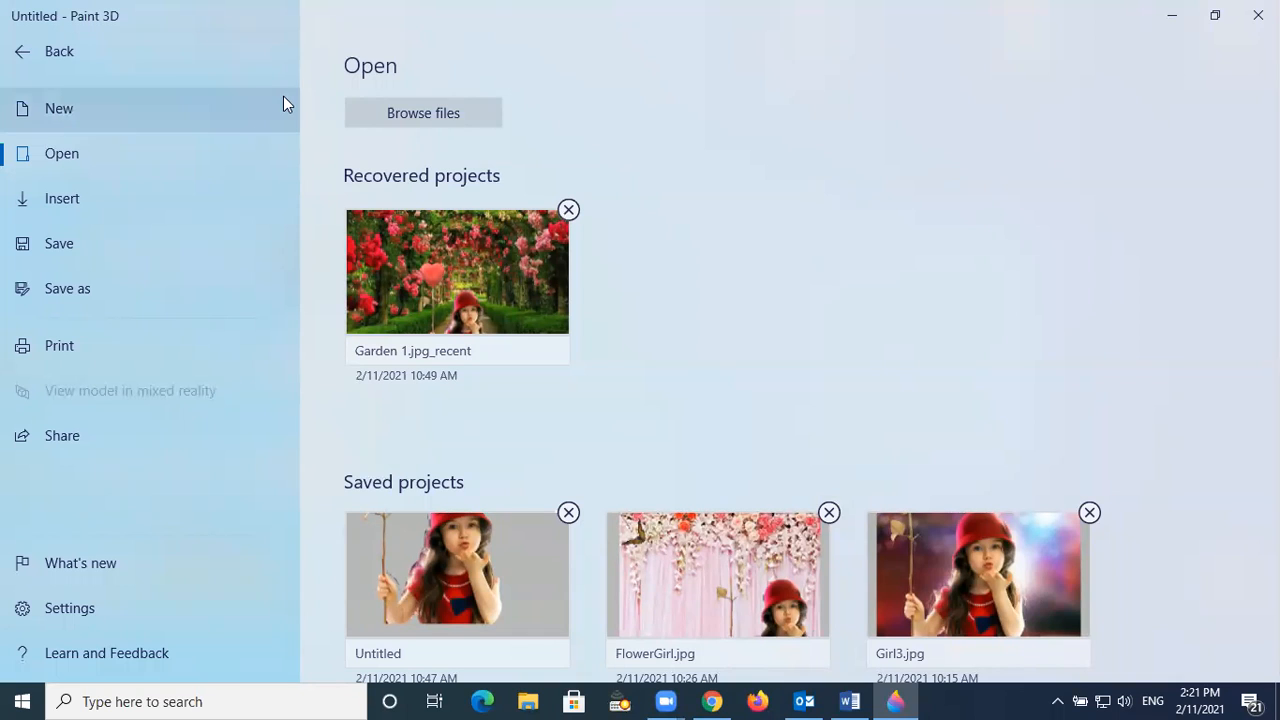
pyautogui.click(452, 113)
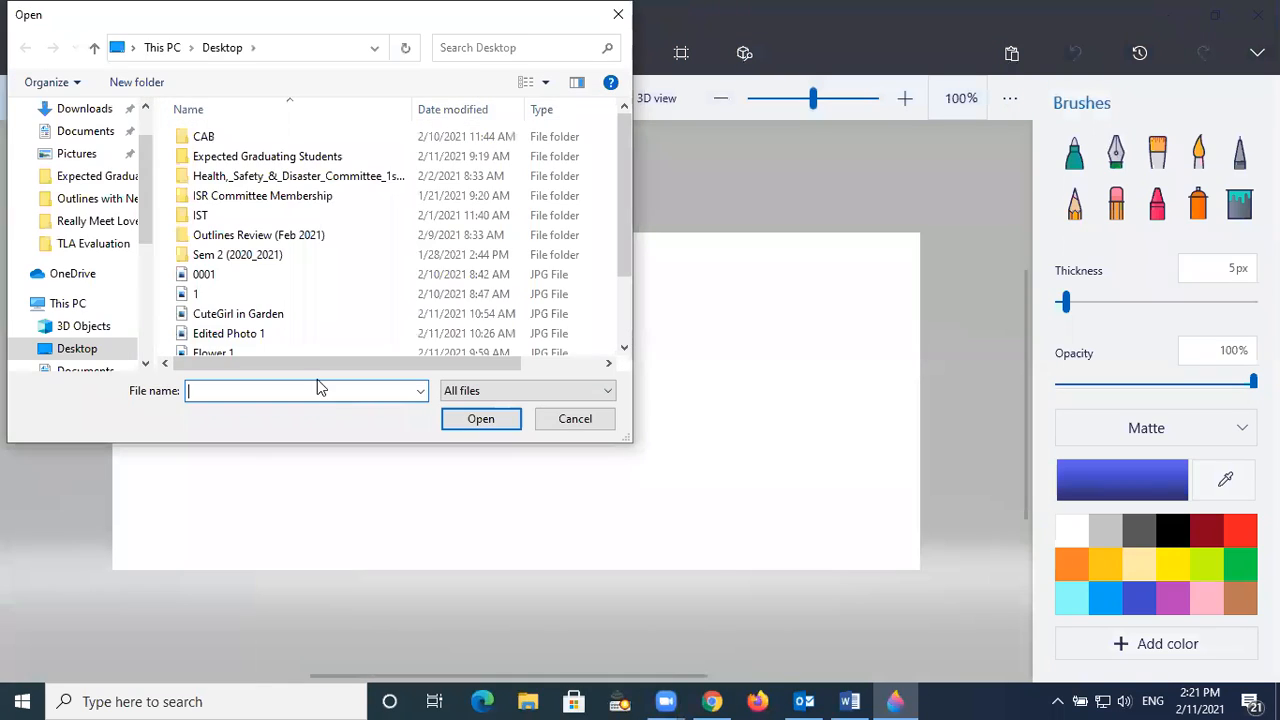
pyautogui.moveTo(624, 212); pyautogui.dragTo(643, 274)
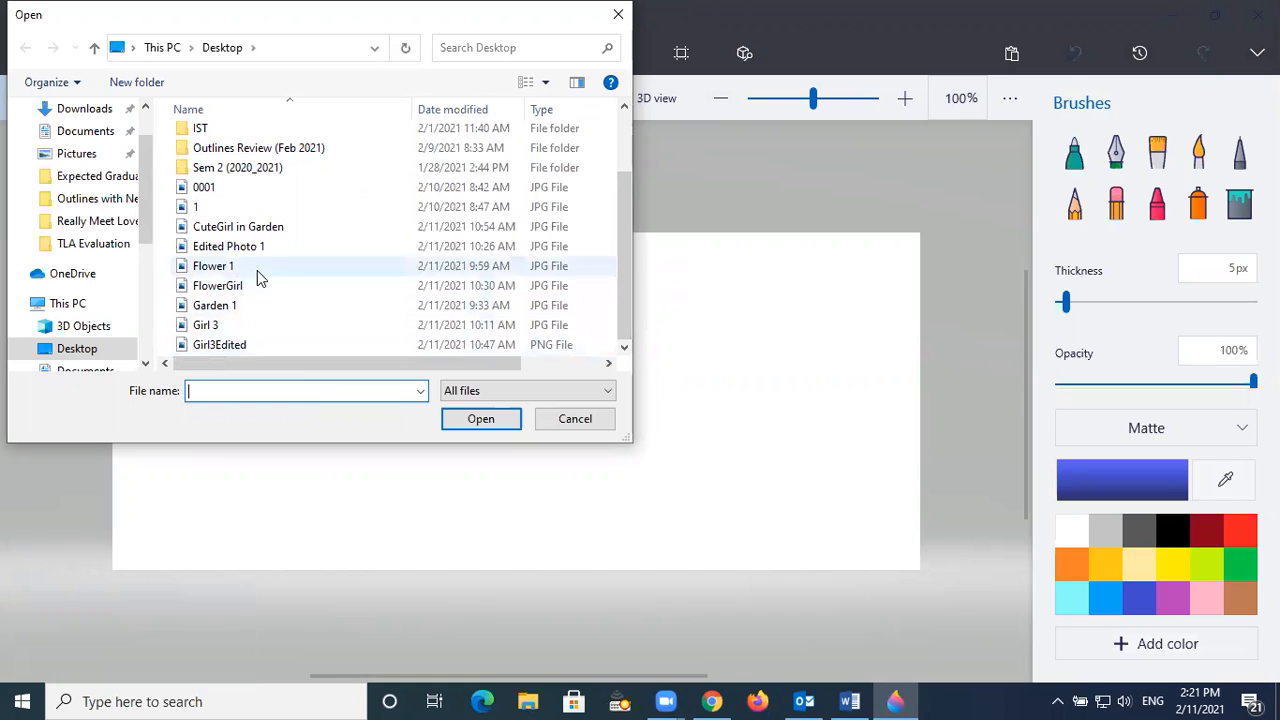
pyautogui.click(214, 268)
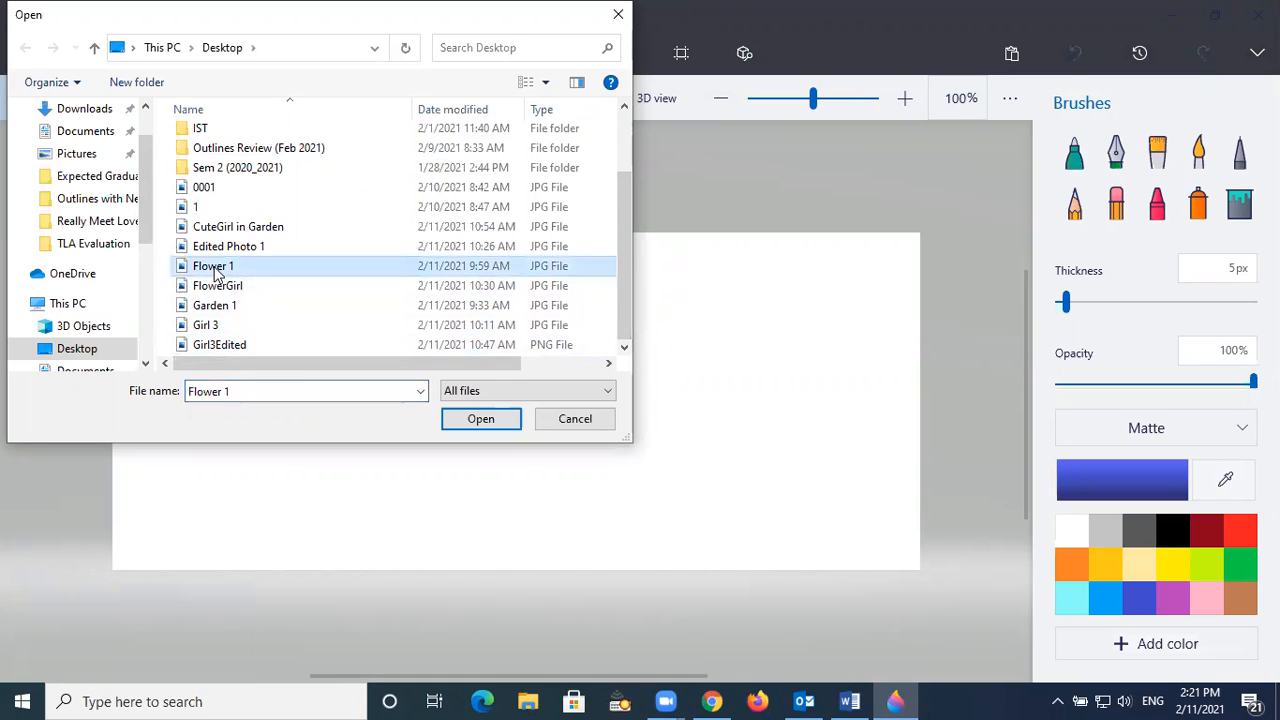
pyautogui.click(482, 419)
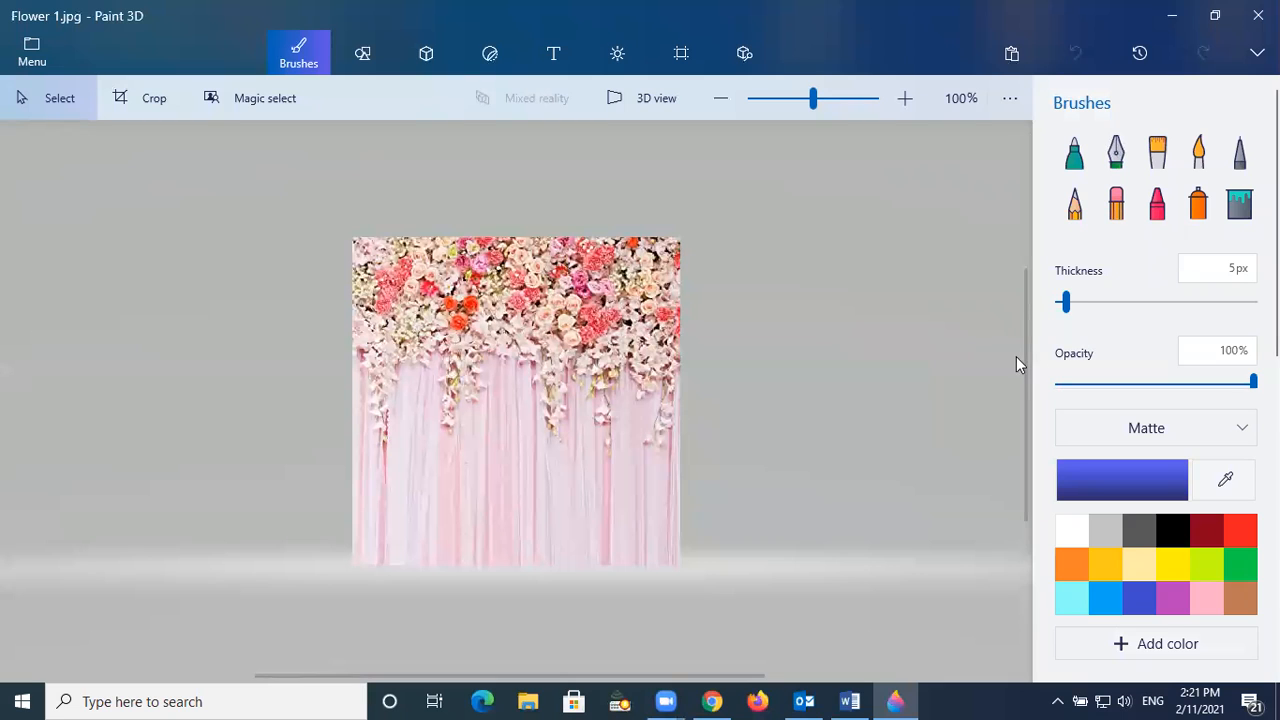
# Paste the copied girl cutout into the flower picture
pyautogui.moveTo(1025, 358); pyautogui.dragTo(1034, 480)
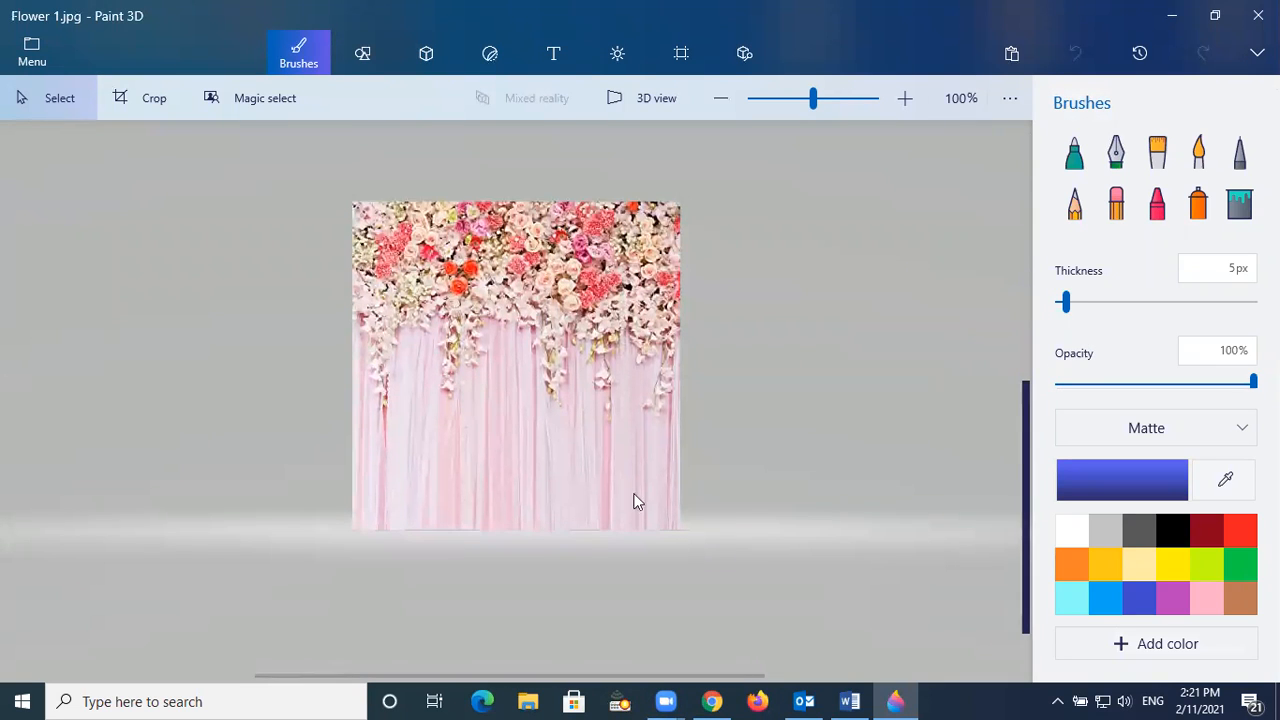
pyautogui.rightClick(549, 442)
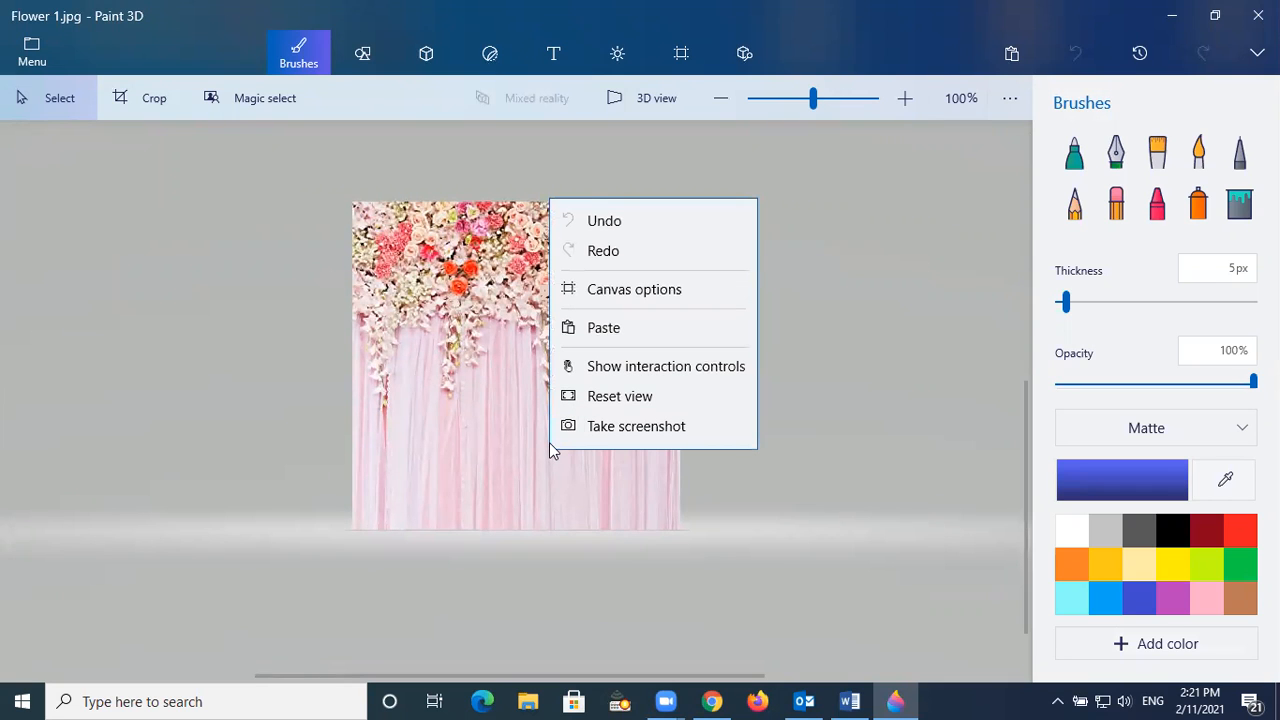
pyautogui.click(613, 335)
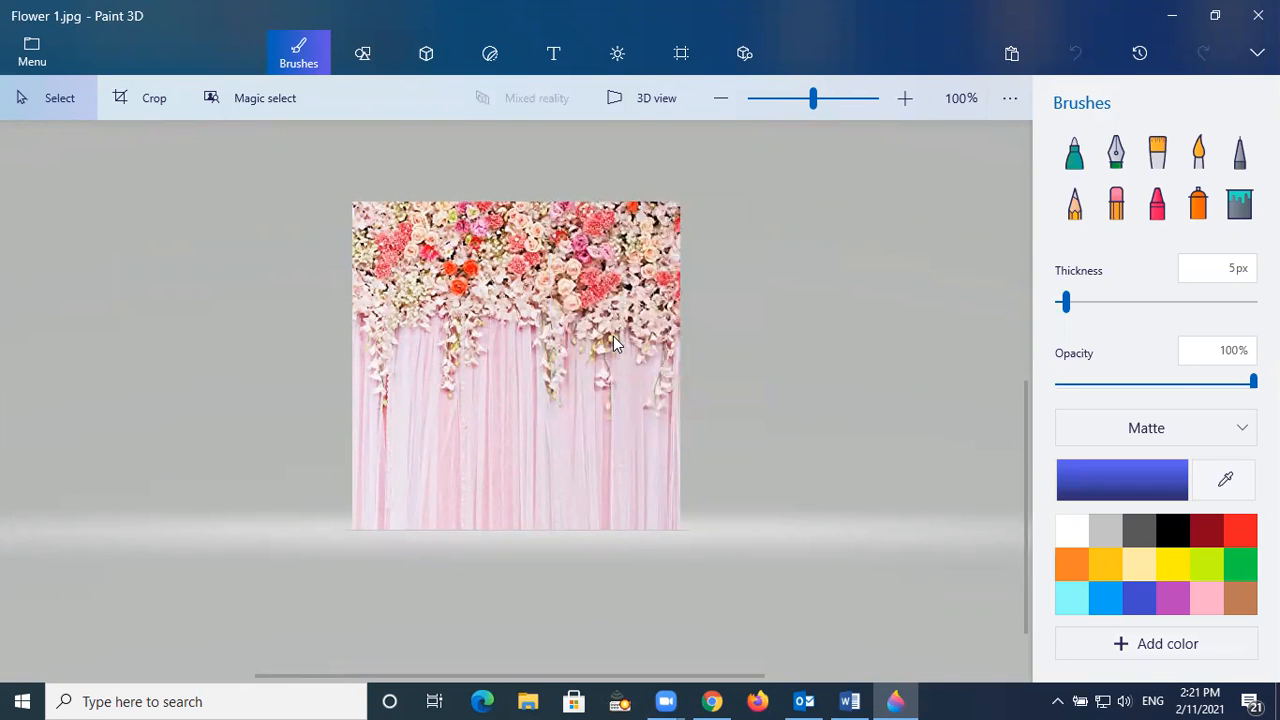
# Shrink the oversized girl cutout in stages, repositioning her between resizes, until she is roughly as wide as the flower picture
pyautogui.moveTo(877, 240); pyautogui.dragTo(534, 556)
pyautogui.moveTo(791, 214); pyautogui.dragTo(677, 651)
pyautogui.moveTo(556, 399); pyautogui.dragTo(632, 583)
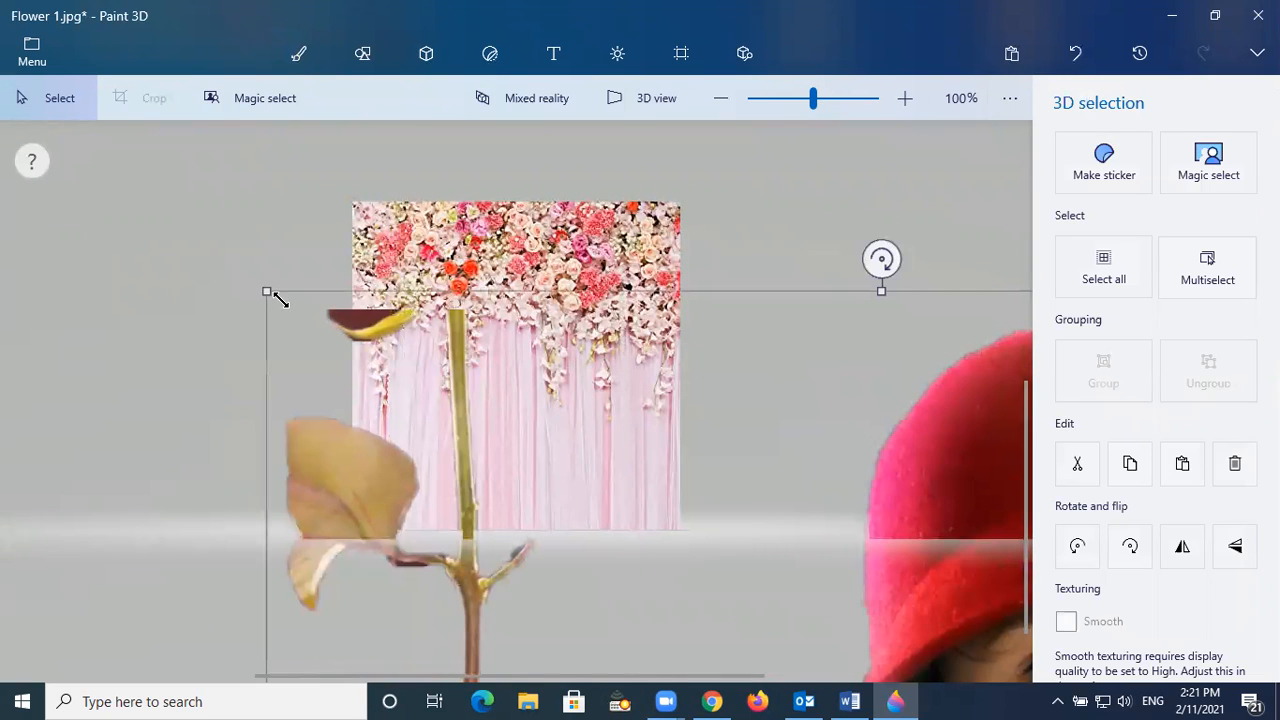
pyautogui.moveTo(267, 294); pyautogui.dragTo(597, 455)
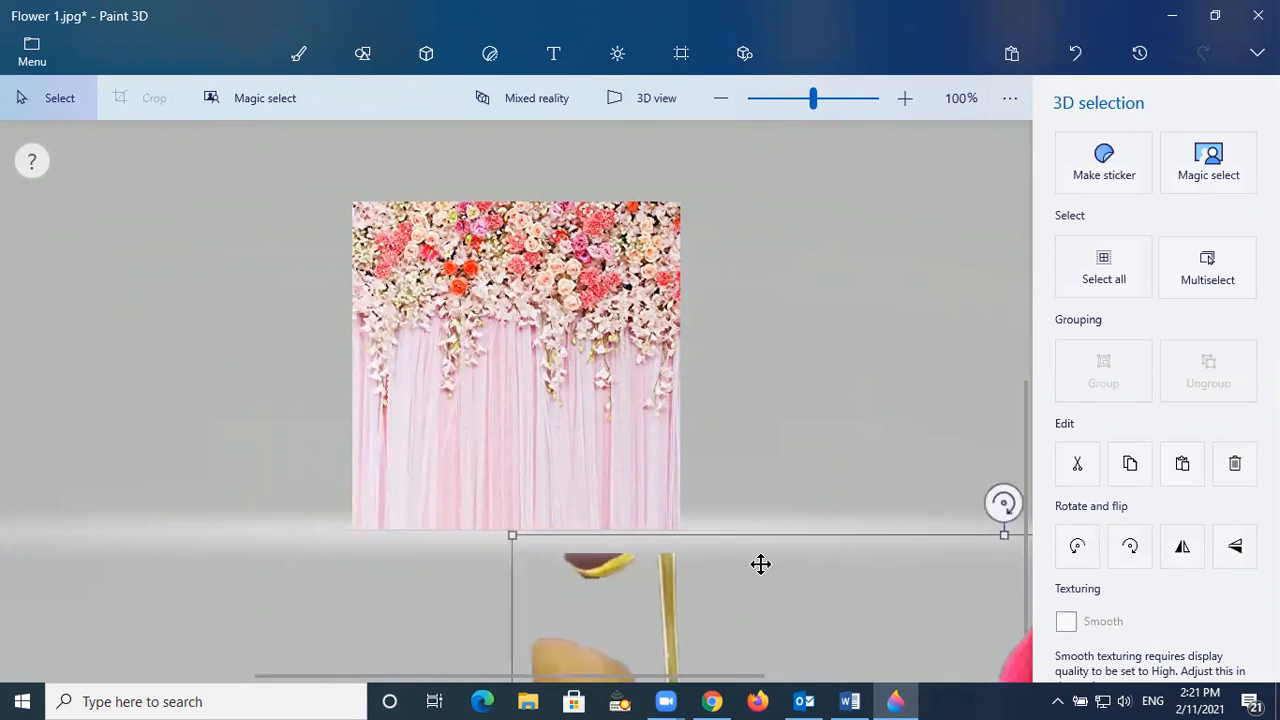
pyautogui.moveTo(790, 600); pyautogui.dragTo(511, 301)
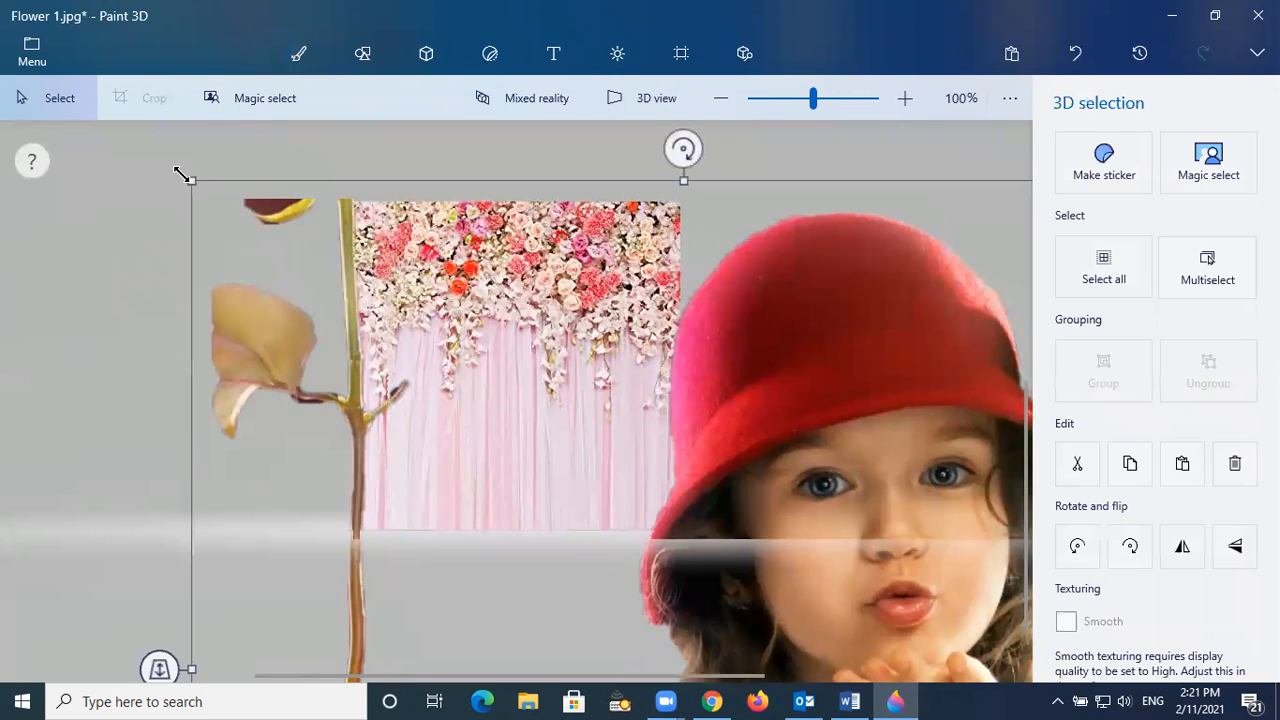
pyautogui.moveTo(194, 181); pyautogui.dragTo(506, 491)
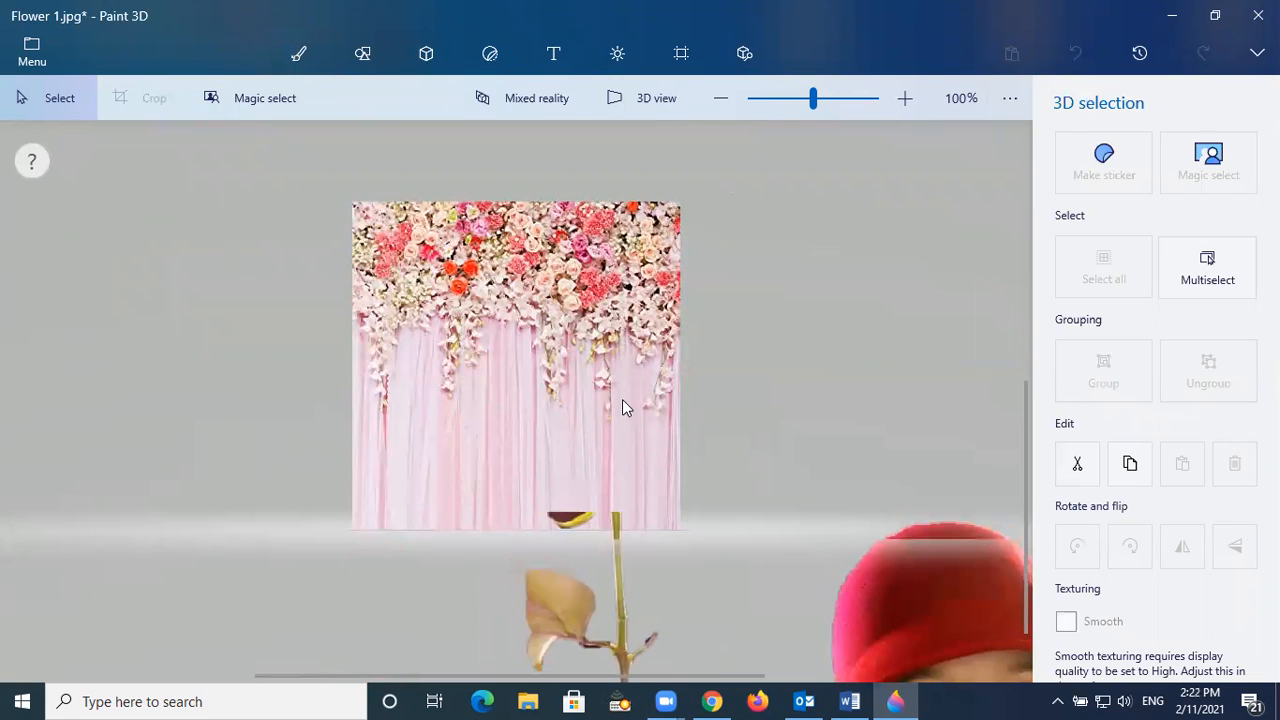
pyautogui.moveTo(751, 600); pyautogui.dragTo(407, 257)
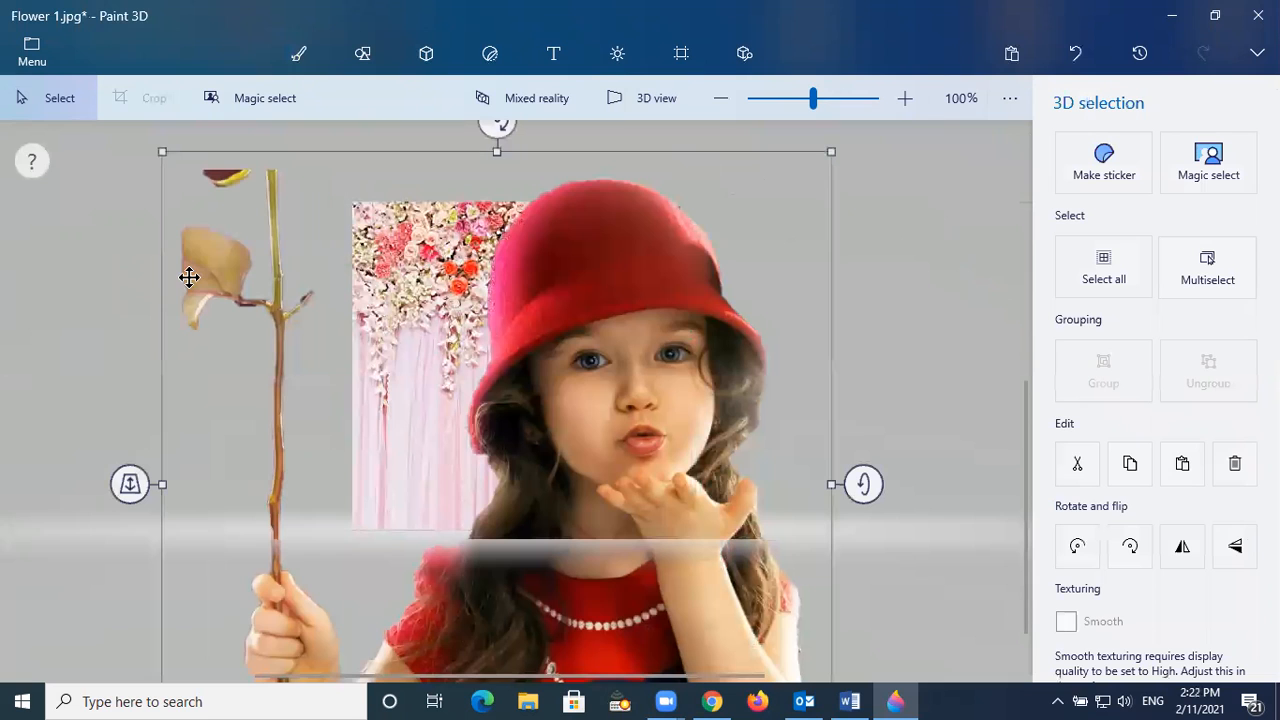
pyautogui.moveTo(161, 151); pyautogui.dragTo(510, 497)
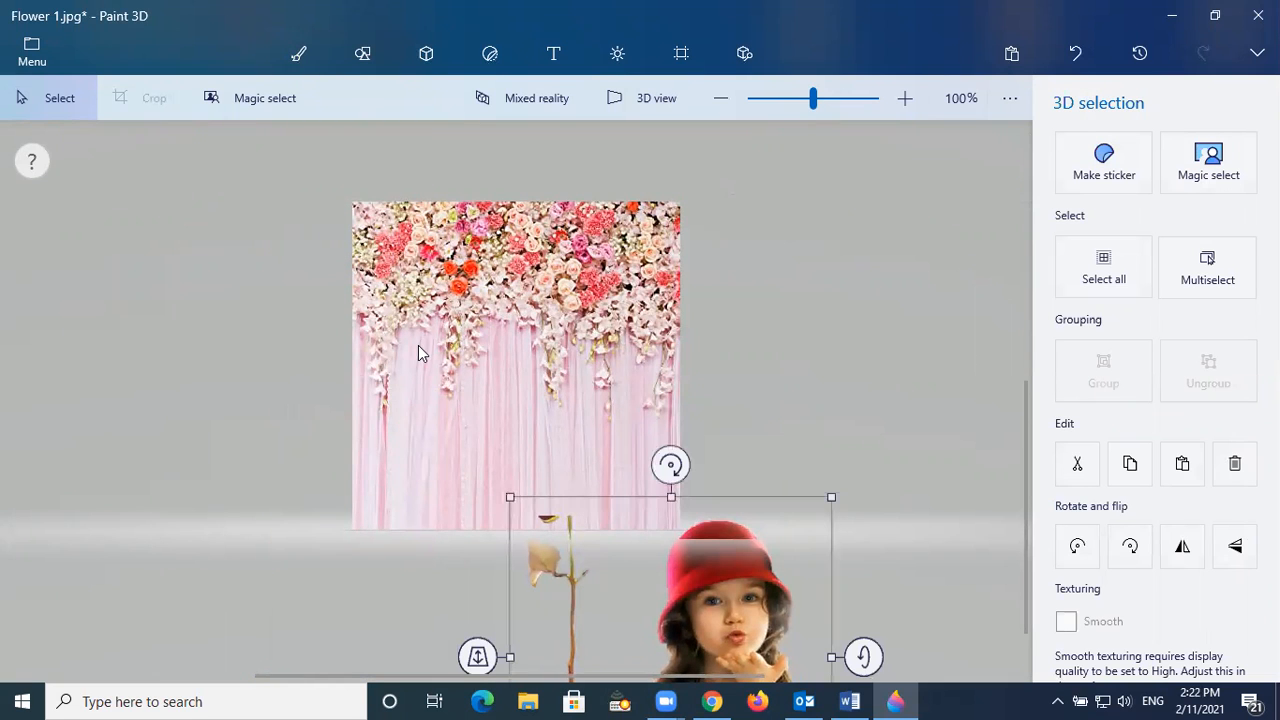
# Move the girl cutout up over the flower picture and shrink her further so she fits inside its edges
pyautogui.click(618, 565)
pyautogui.moveTo(703, 583); pyautogui.dragTo(573, 464)
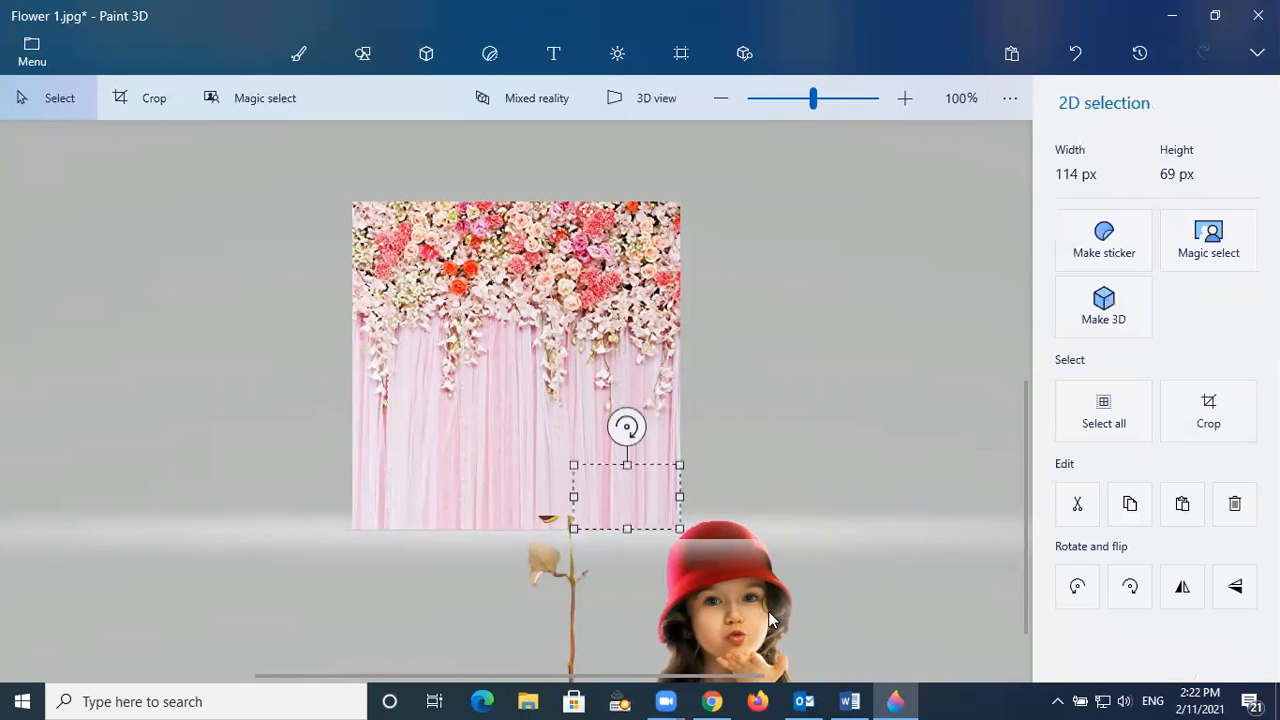
pyautogui.click(725, 527)
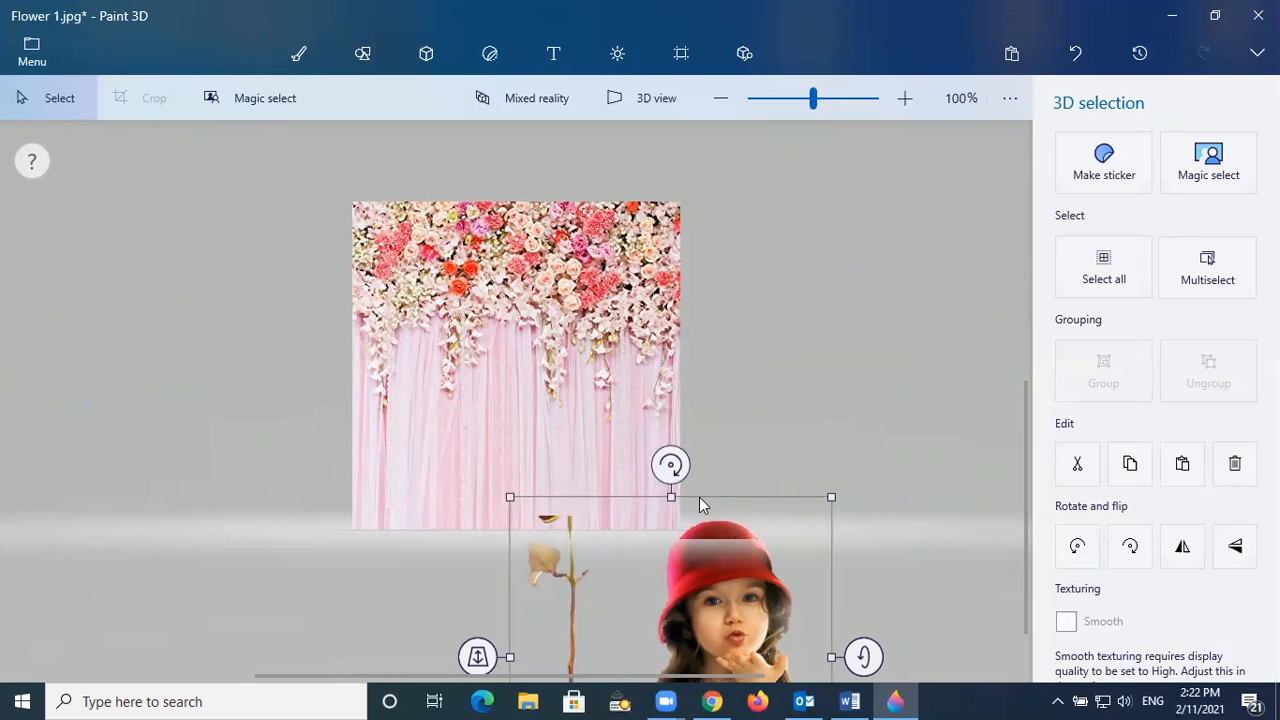
pyautogui.moveTo(600, 511); pyautogui.dragTo(382, 184)
pyautogui.moveTo(289, 170); pyautogui.dragTo(372, 249)
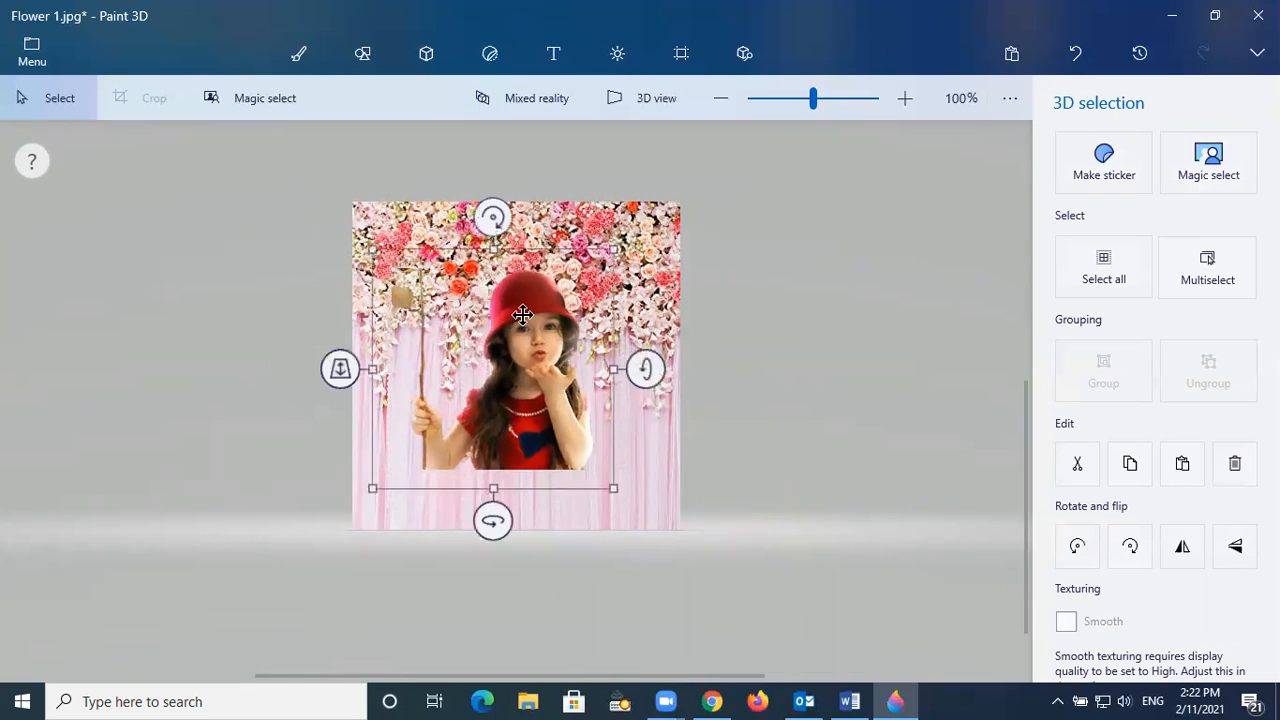
# Place the girl in the lower-right corner of the flower picture, flush with its bottom edge, and deselect her
pyautogui.moveTo(522, 330); pyautogui.dragTo(607, 398)
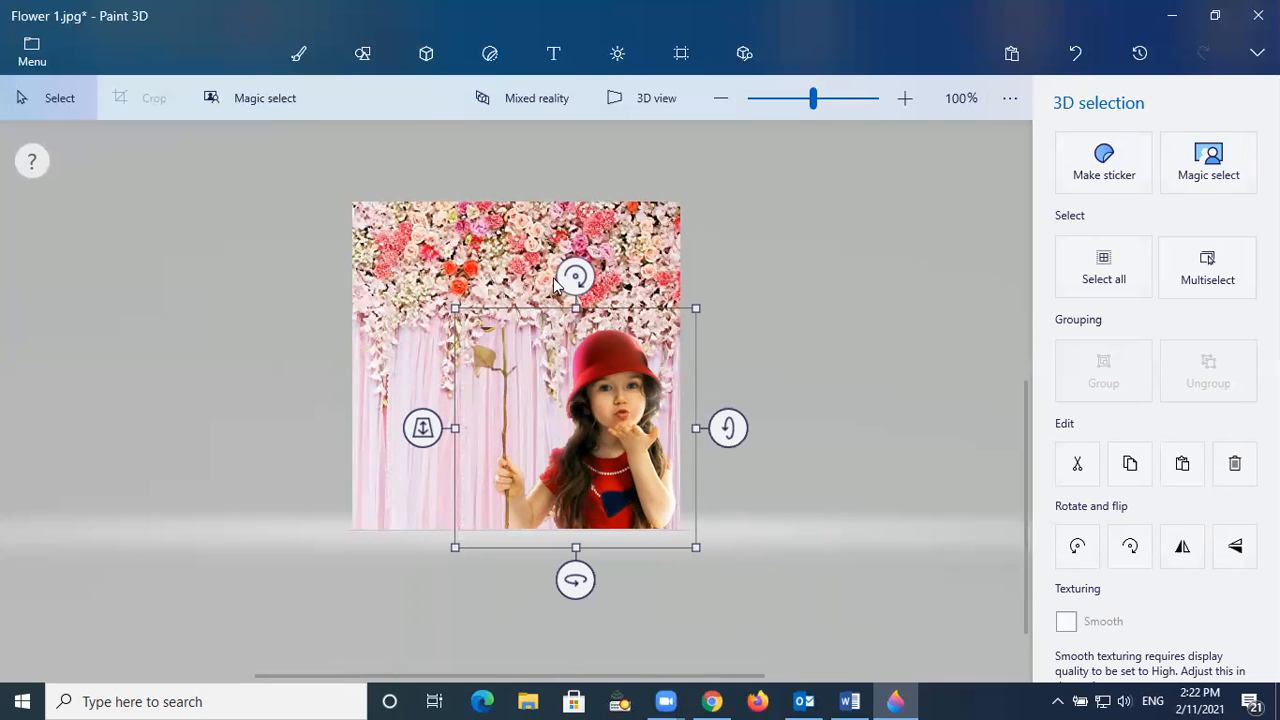
pyautogui.moveTo(575, 282); pyautogui.dragTo(583, 338)
pyautogui.click(823, 407)
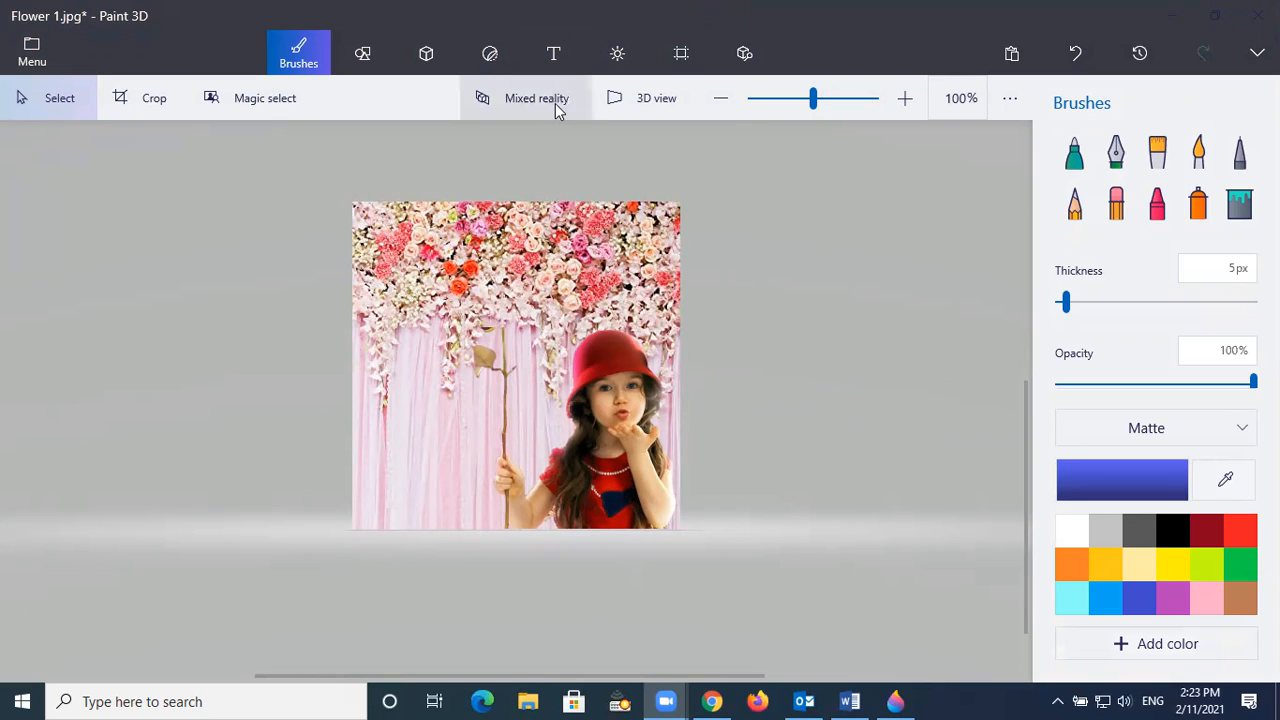
# Start a 2D text and set its font to Segoe Print
pyautogui.click(553, 52)
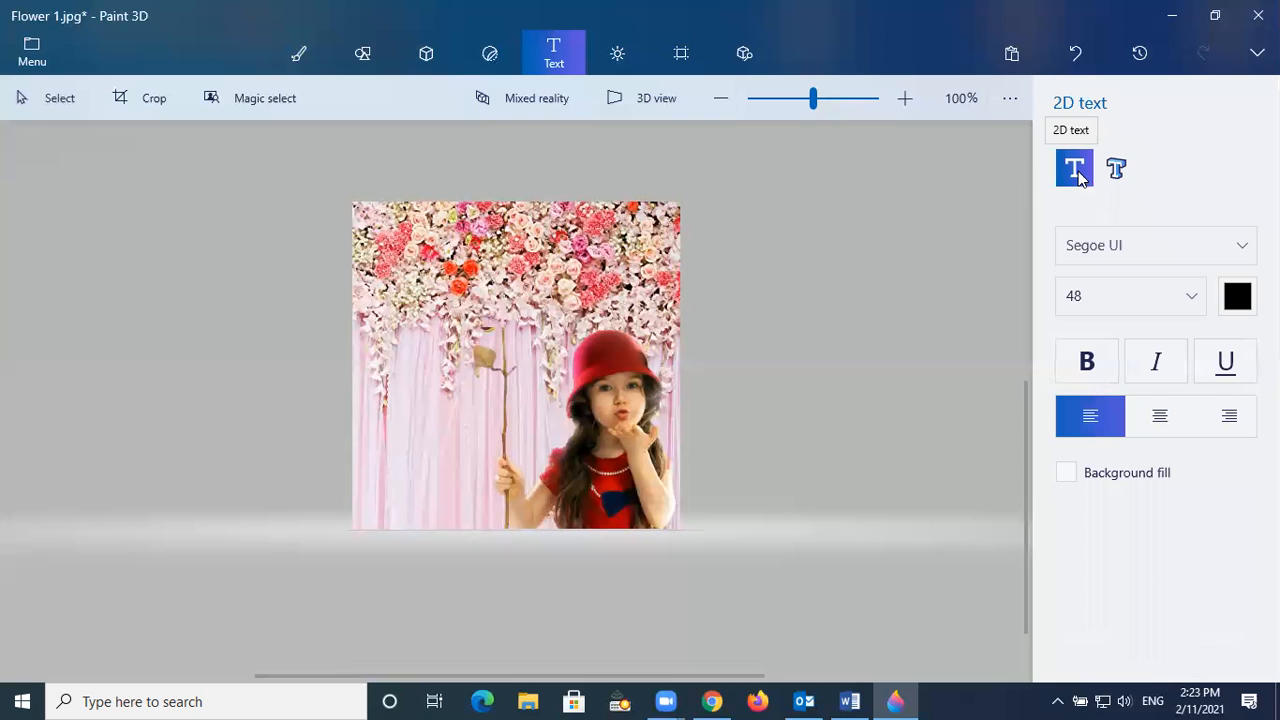
pyautogui.click(1238, 262)
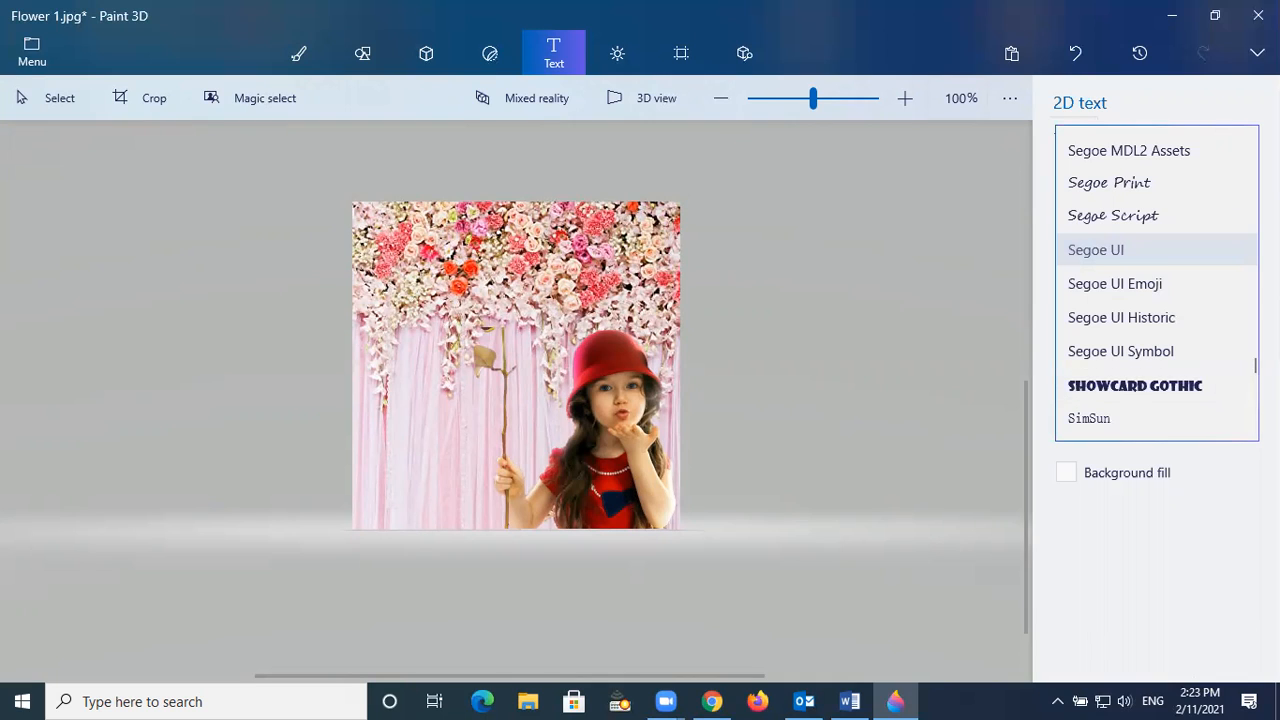
pyautogui.scroll(5, 1157, 283)
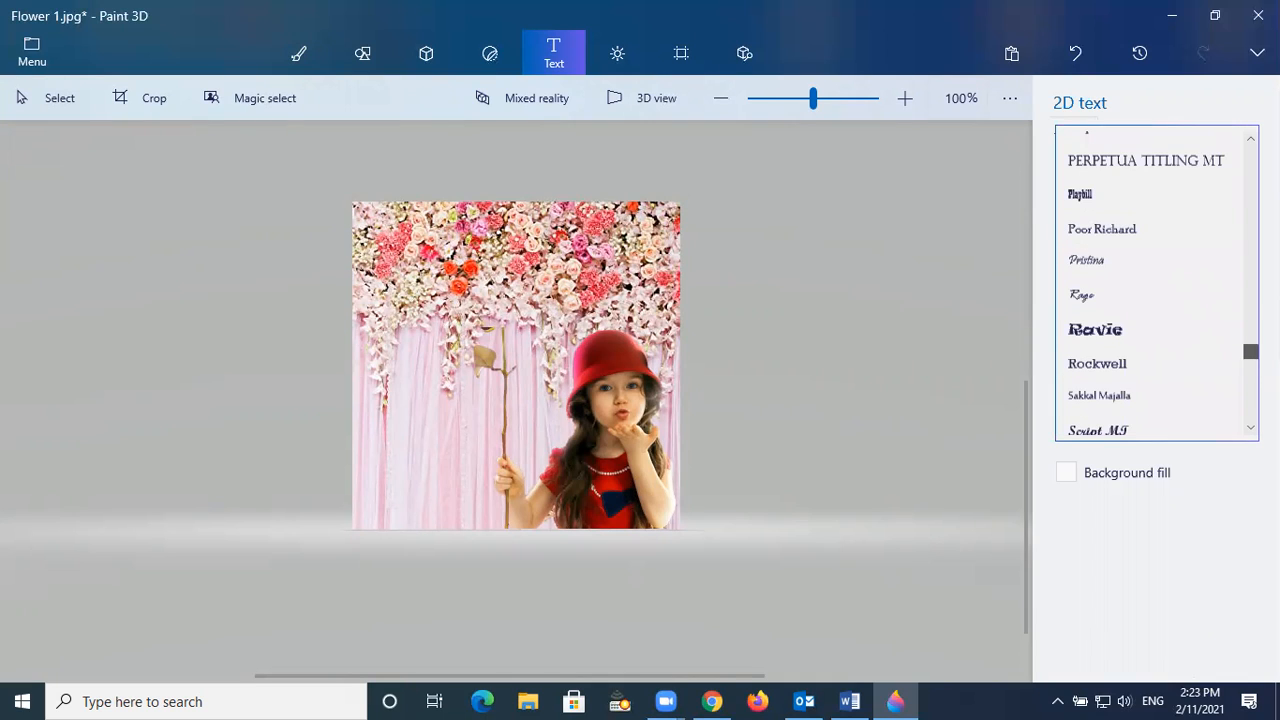
pyautogui.scroll(-1, 1157, 283)
pyautogui.scroll(-1, 1157, 283)
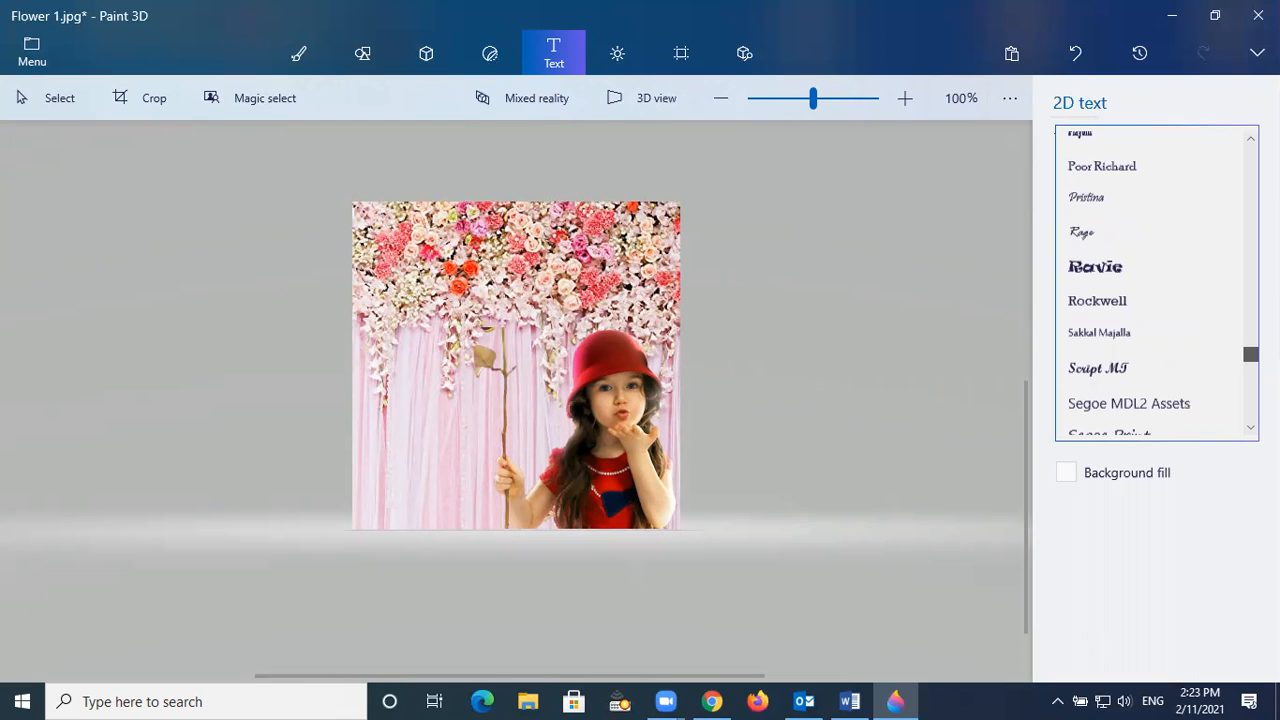
pyautogui.scroll(-1, 1157, 283)
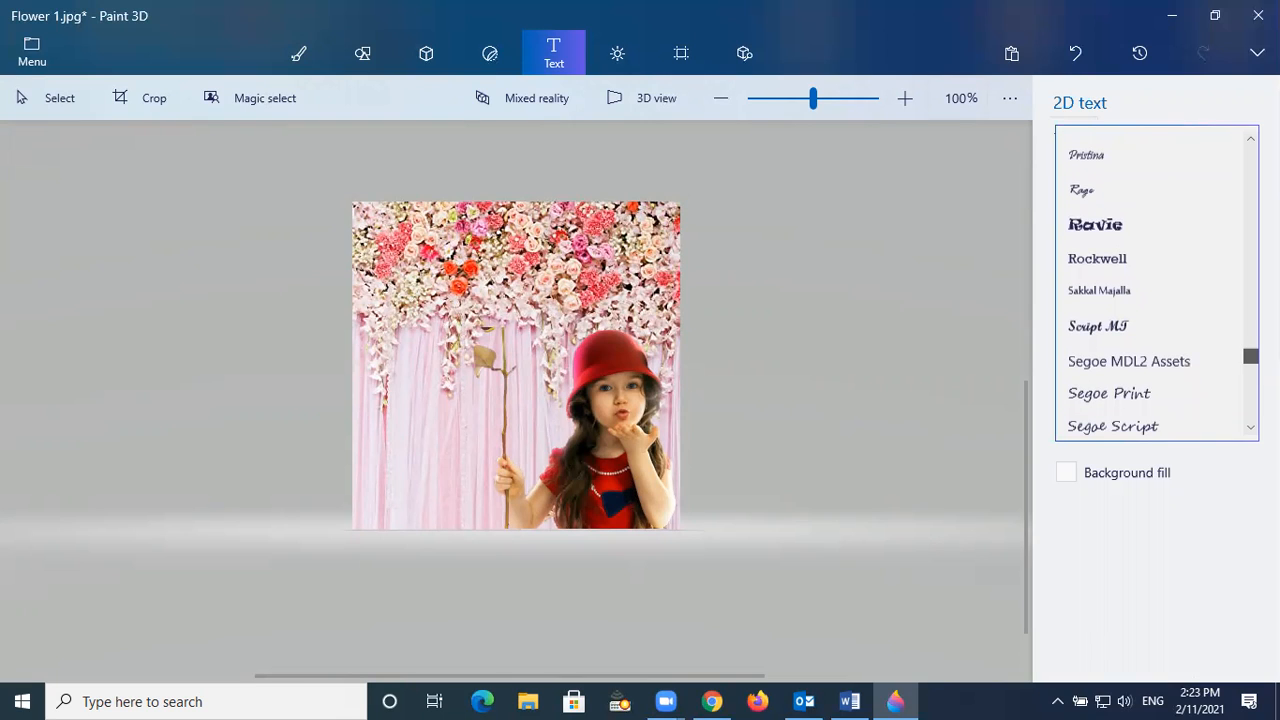
pyautogui.scroll(-3, 1240, 360)
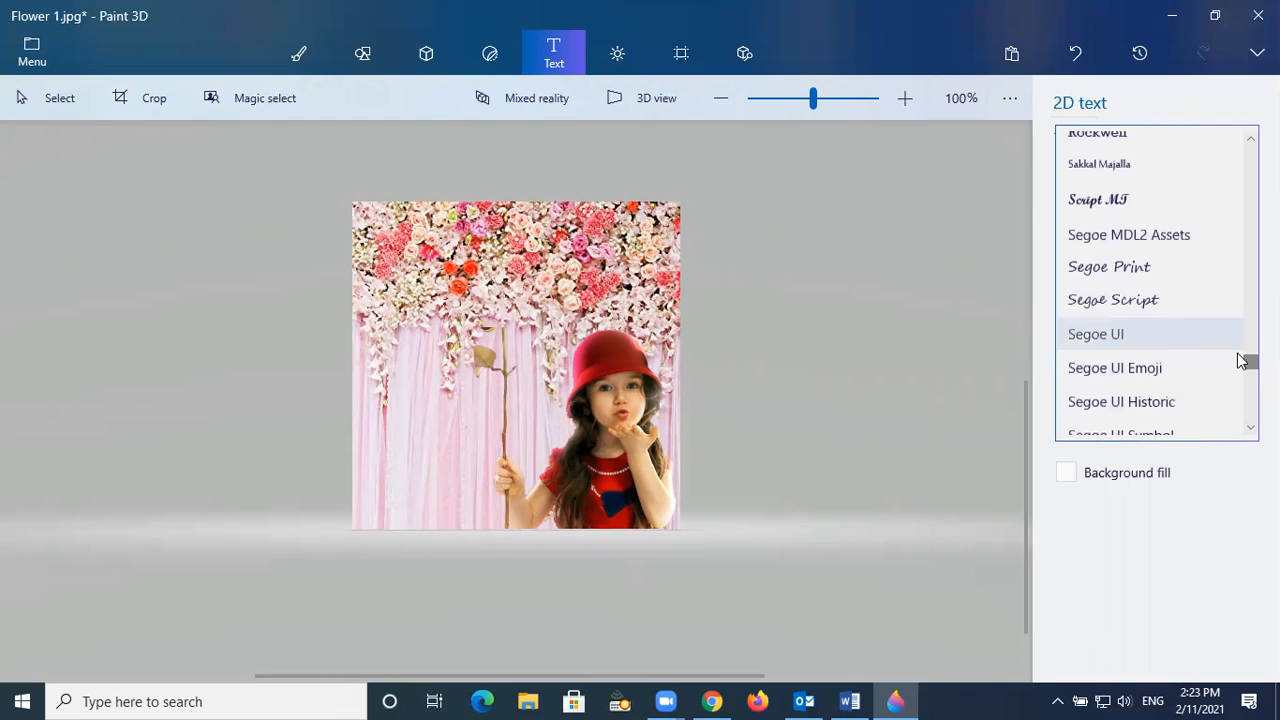
pyautogui.click(1130, 268)
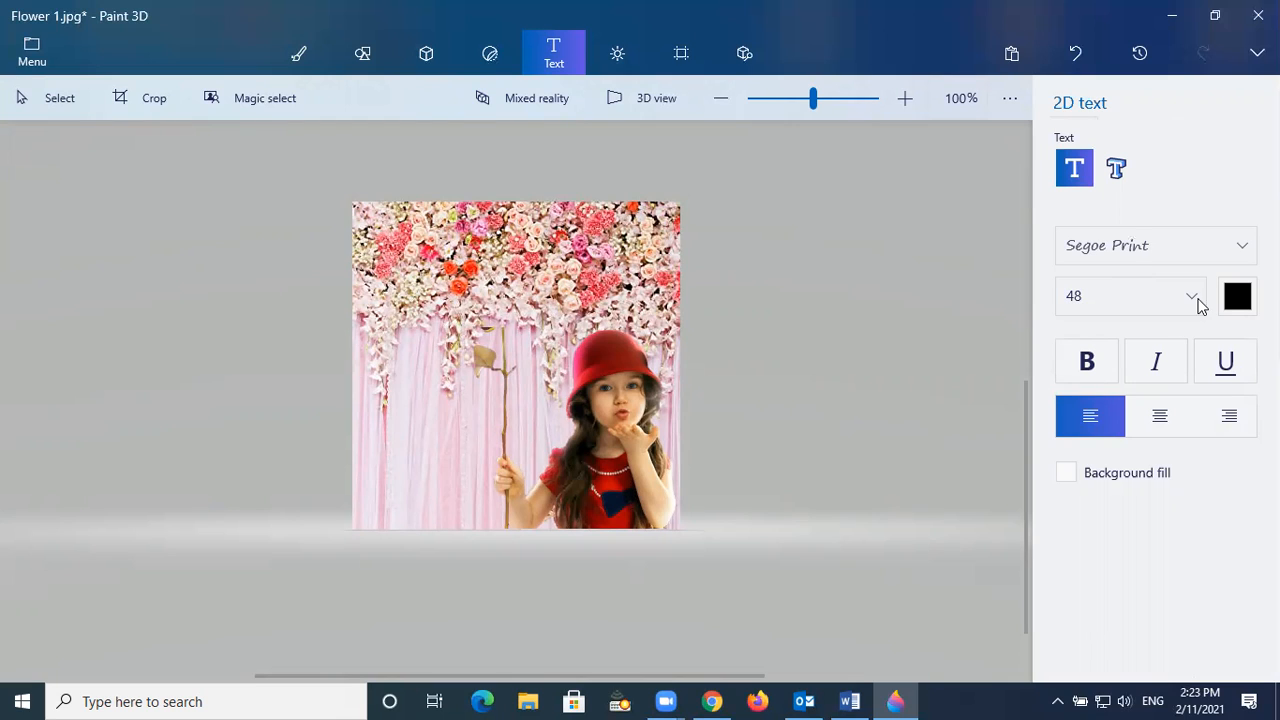
# Set the text colour to dark red and the font size to 12
pyautogui.click(1240, 302)
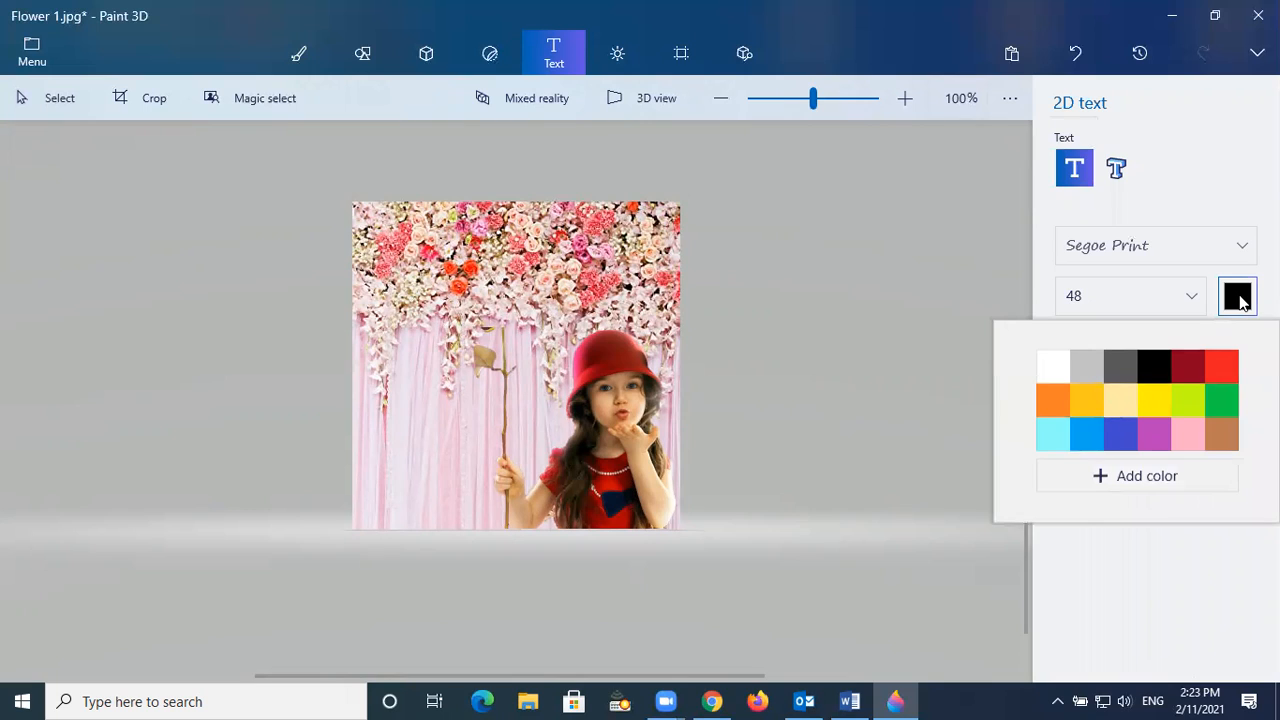
pyautogui.click(1190, 370)
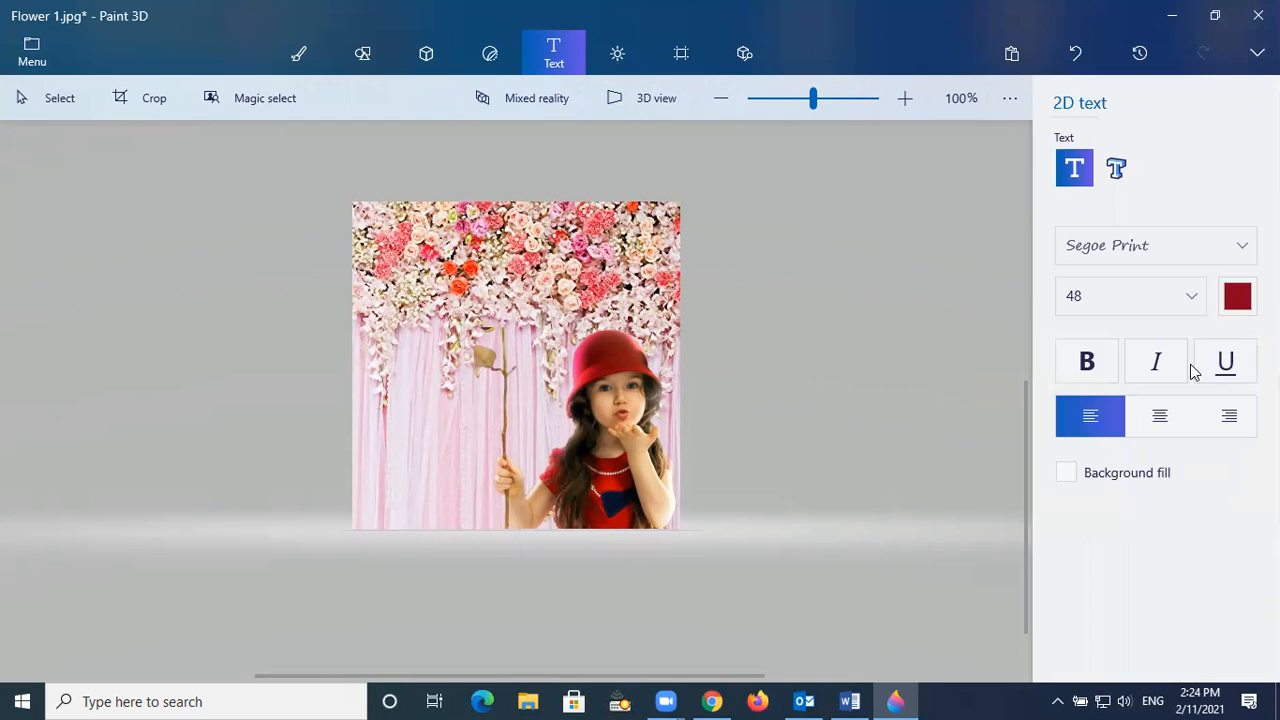
pyautogui.click(1193, 298)
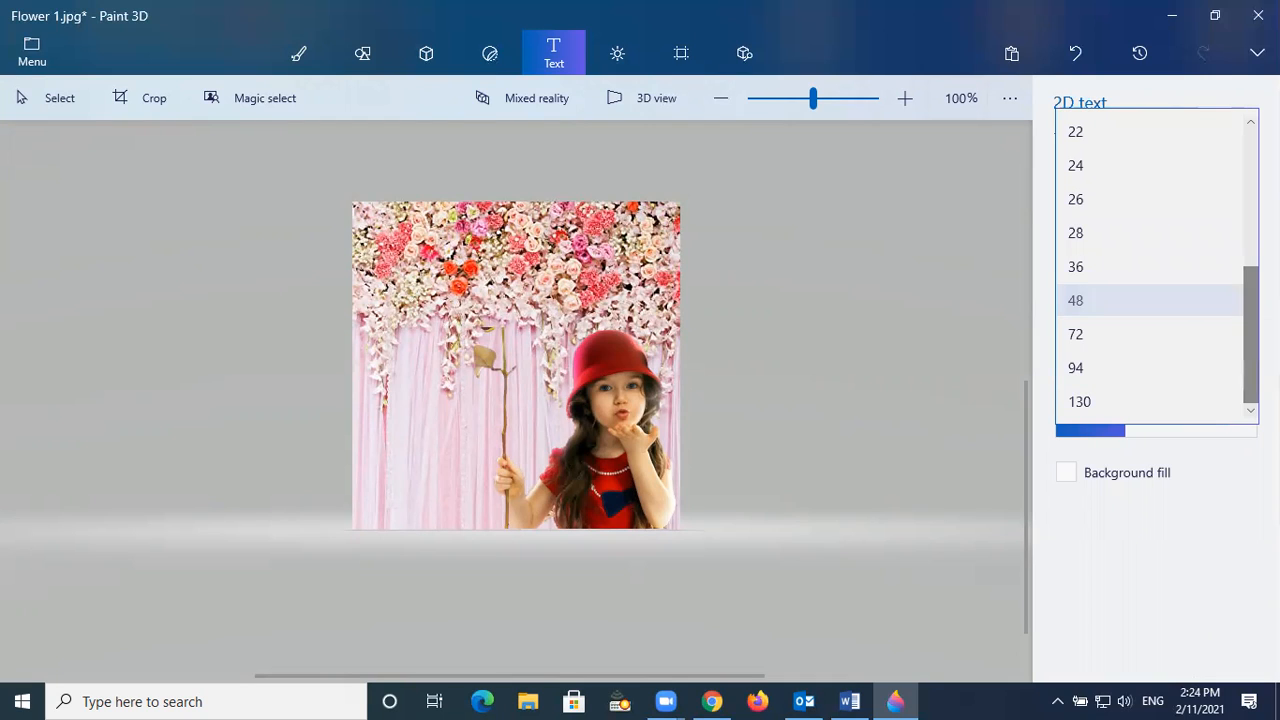
pyautogui.scroll(3, 1248, 252)
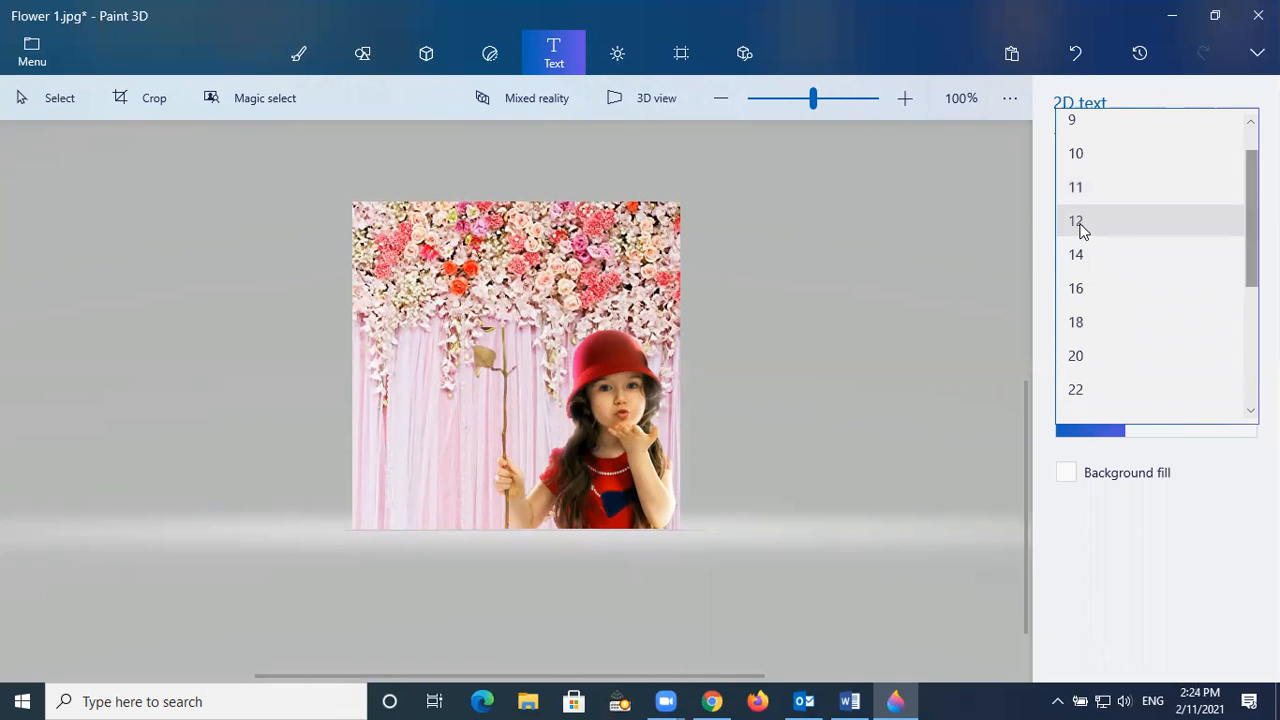
pyautogui.click(1080, 226)
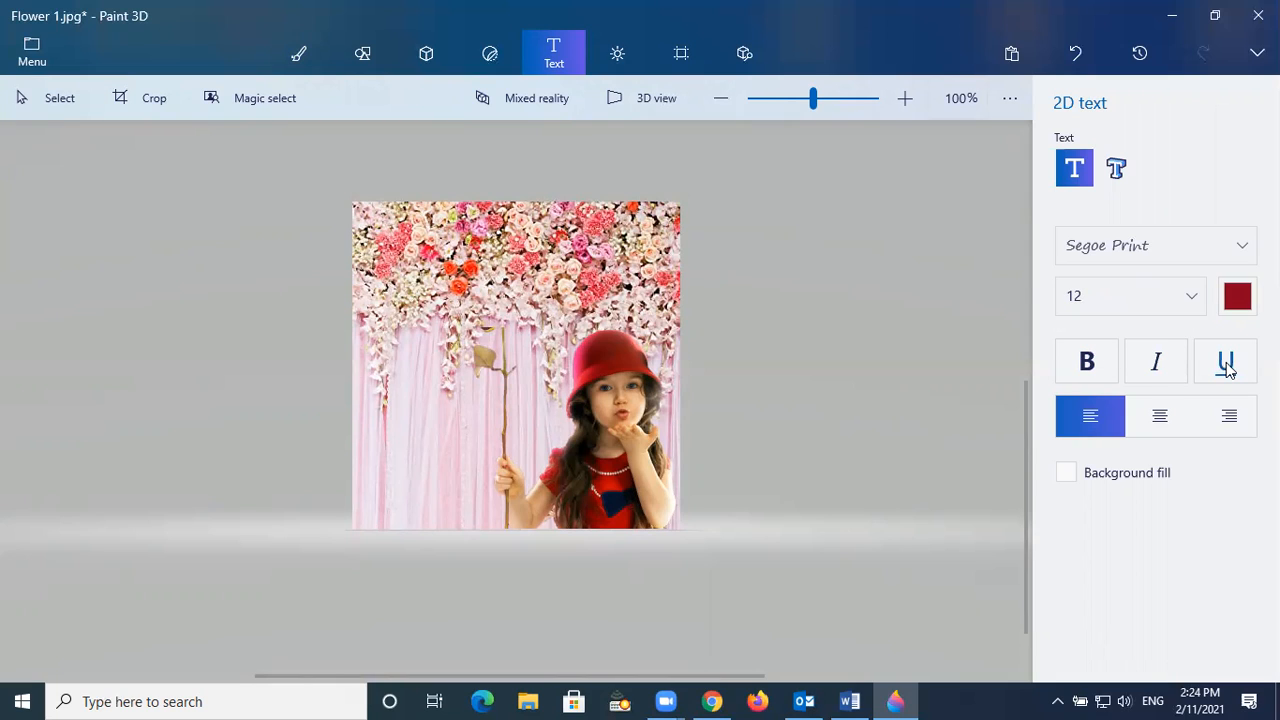
# Add the caption "Cute Girl with Flower" in the lower-left corner of the flower picture
pyautogui.click(349, 502)
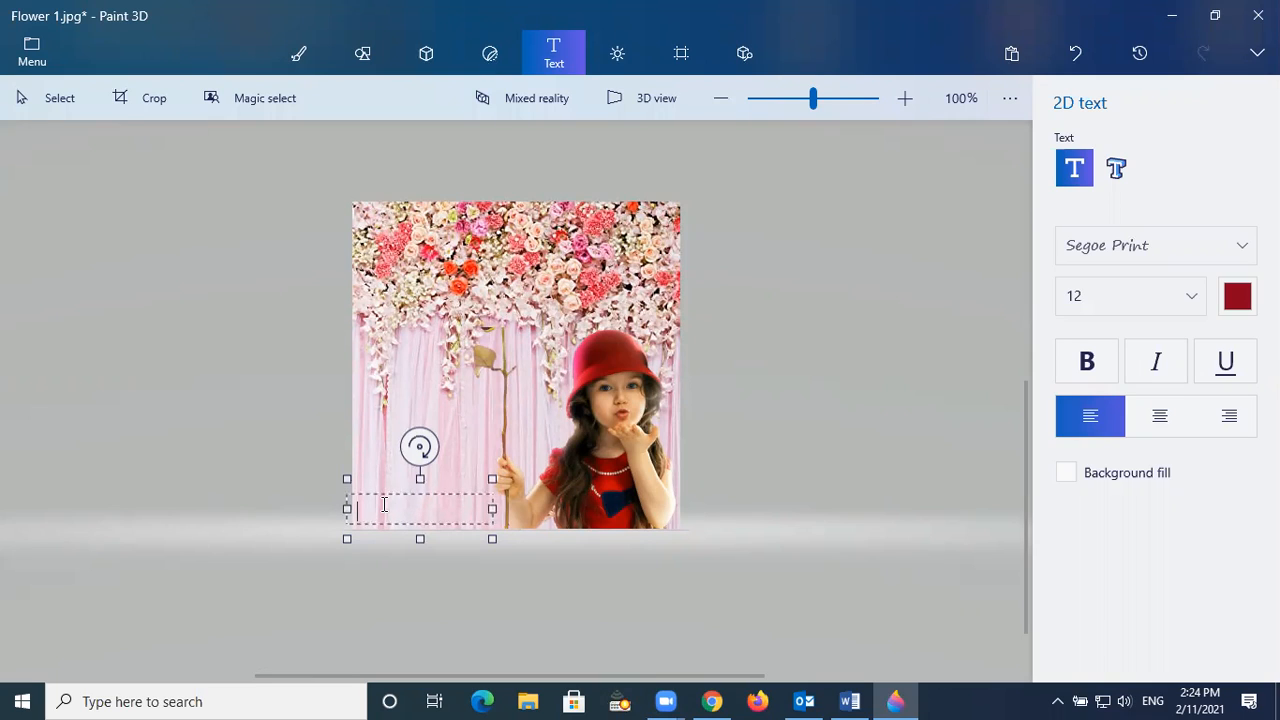
pyautogui.write('Cute Girl wi')
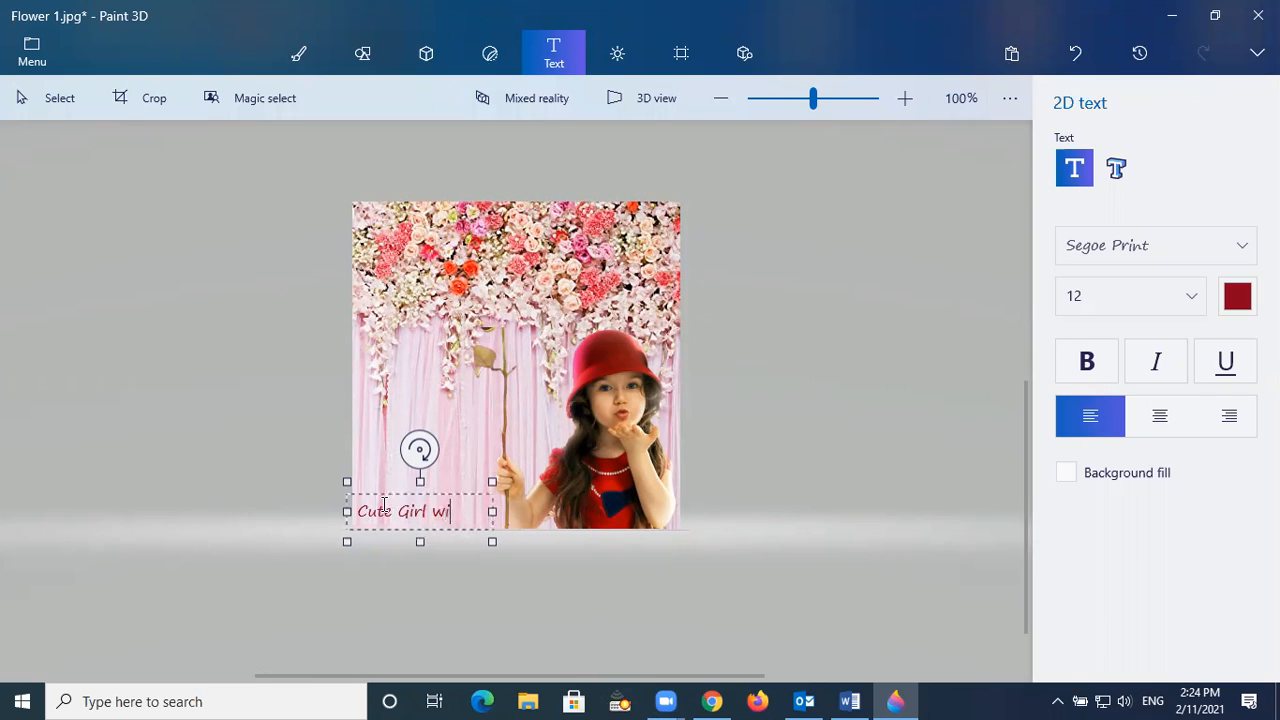
pyautogui.write('th Flower')
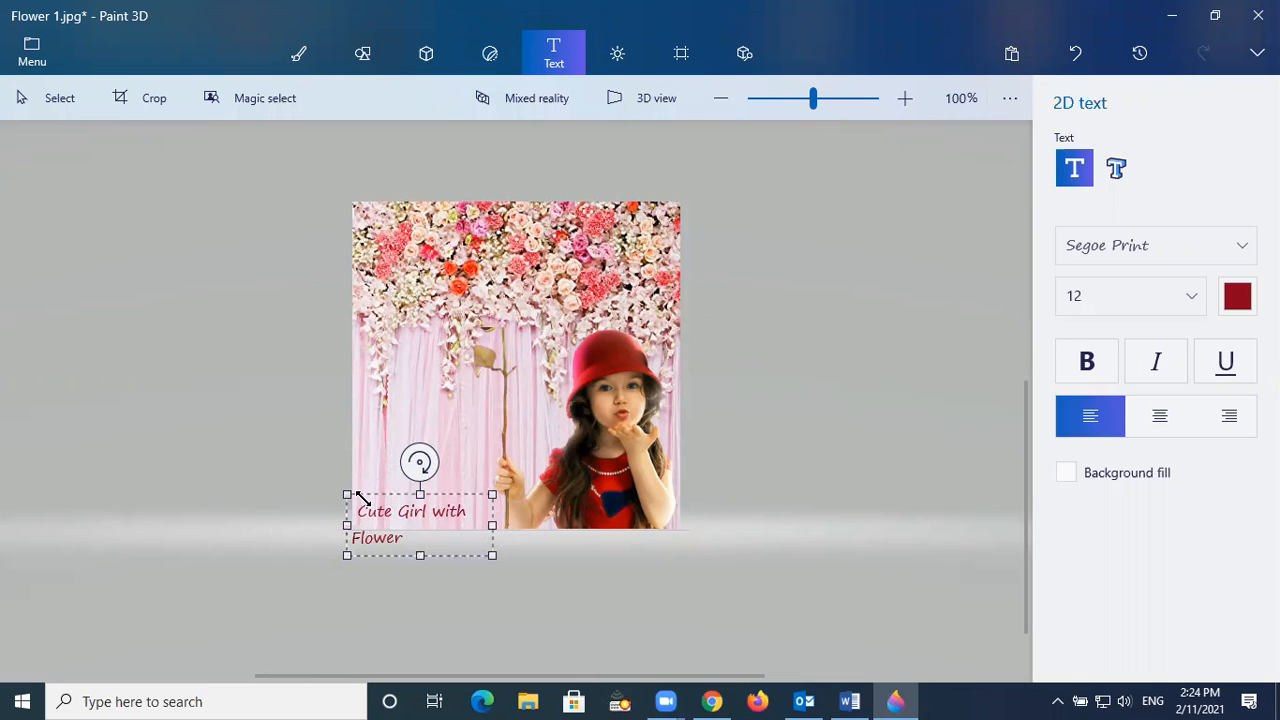
# Widen the caption's text box so it fits on one line, align it with the picture's lower-left corner, and commit the text
pyautogui.moveTo(367, 494); pyautogui.dragTo(369, 463)
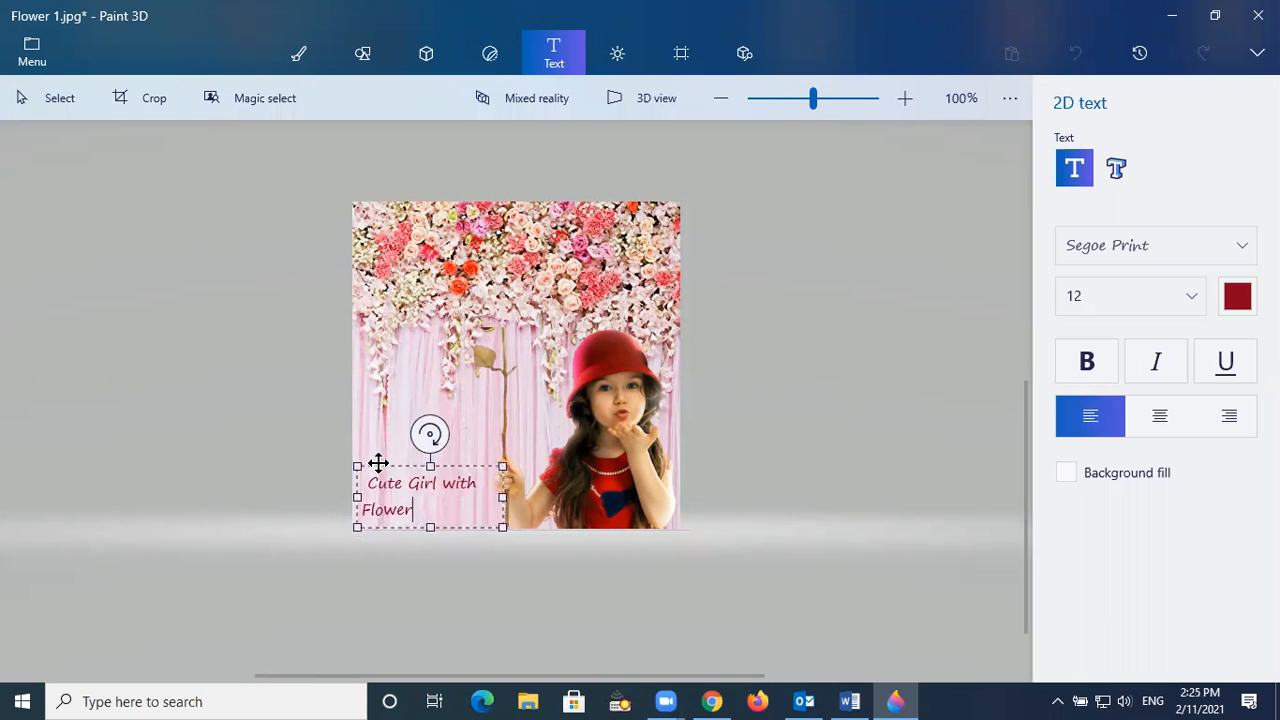
pyautogui.moveTo(372, 465); pyautogui.dragTo(372, 465)
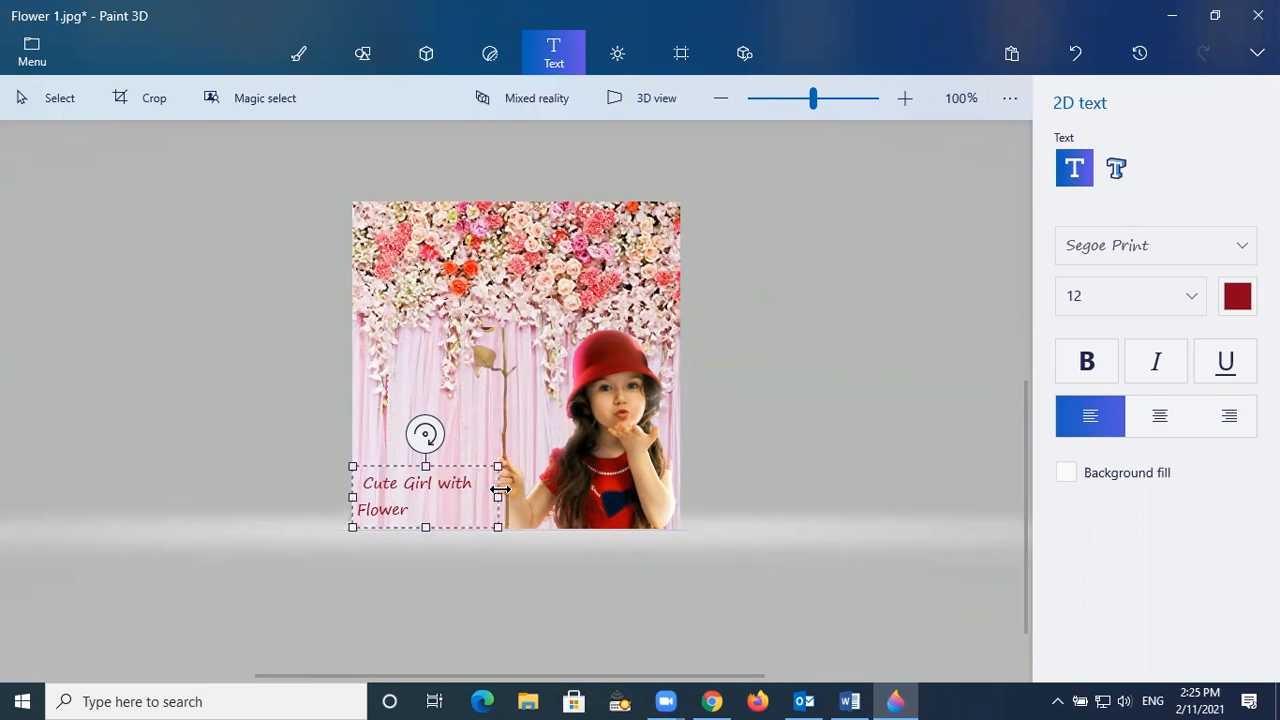
pyautogui.moveTo(498, 497); pyautogui.dragTo(556, 494)
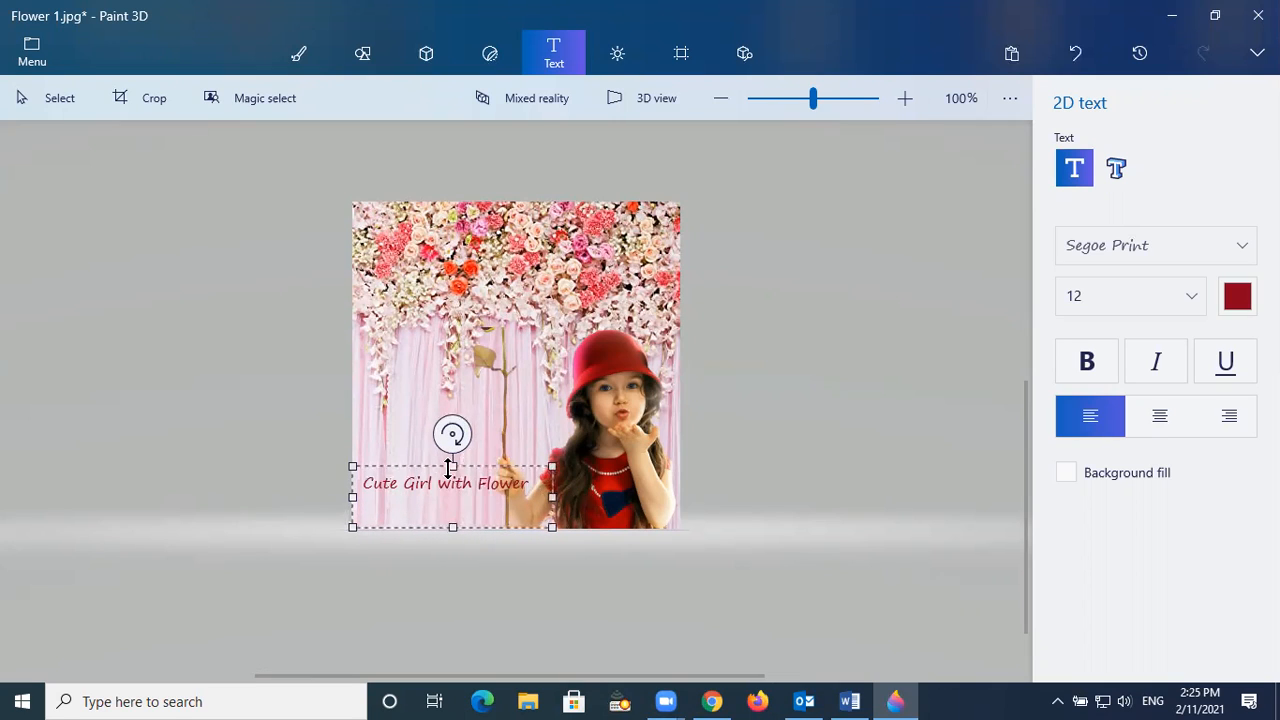
pyautogui.moveTo(448, 467); pyautogui.dragTo(448, 497)
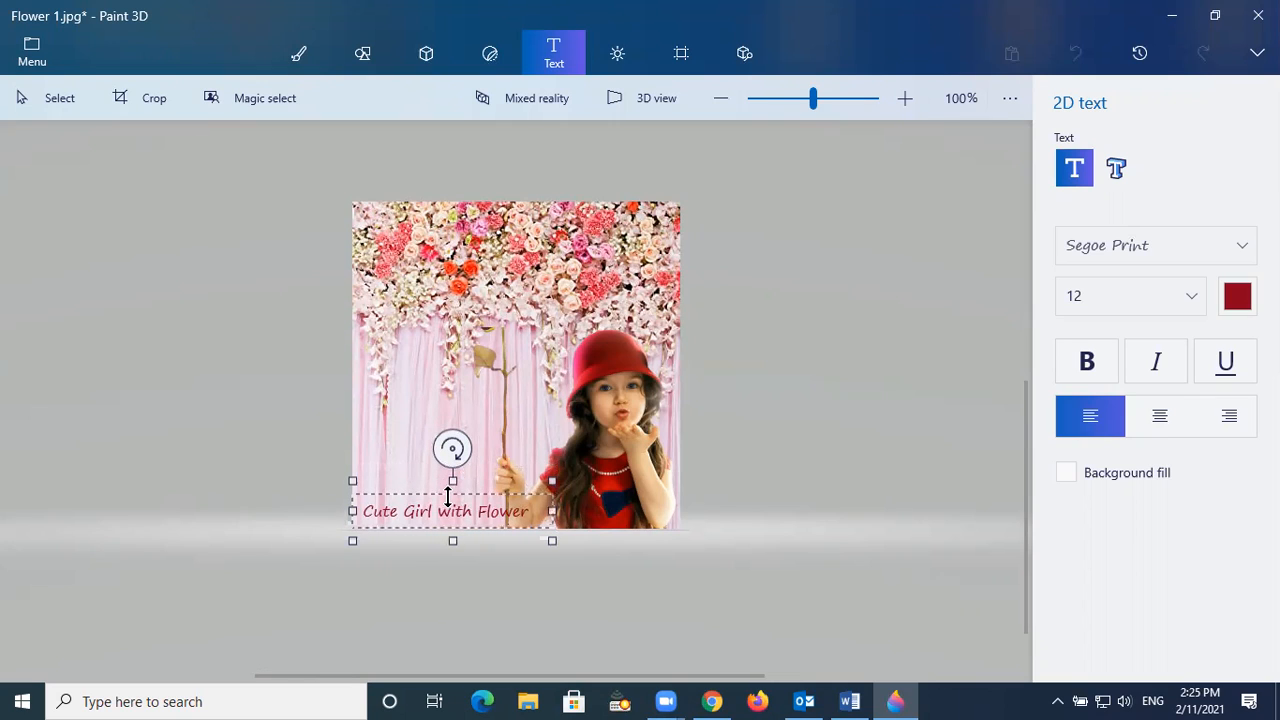
pyautogui.moveTo(549, 510); pyautogui.dragTo(535, 510)
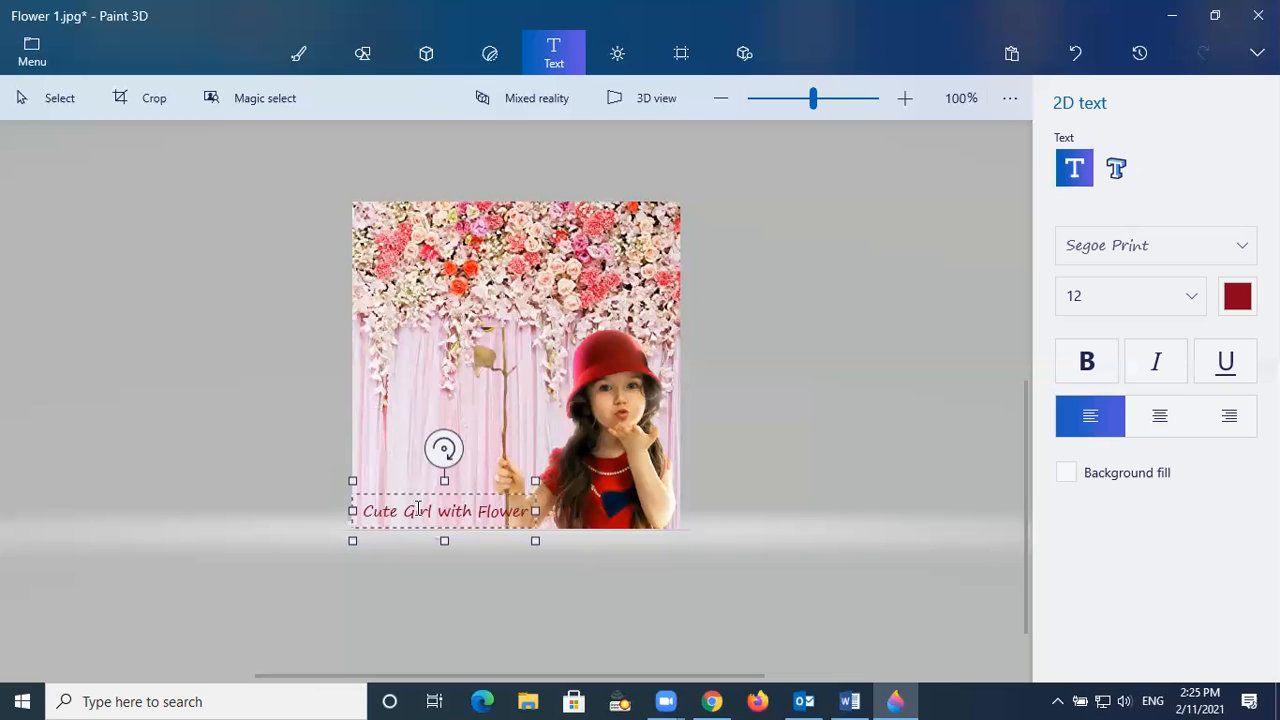
pyautogui.click(862, 444)
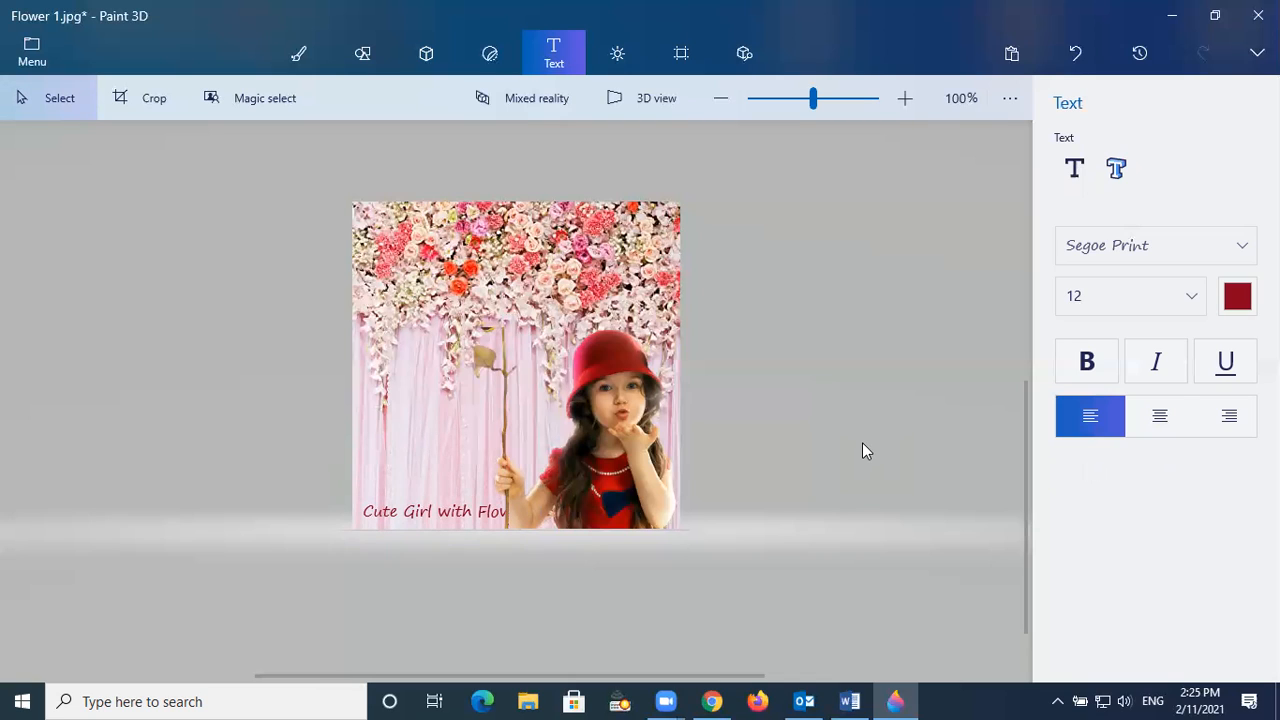
# Insert the Ulysses Butterfly model from the Bugs collection of the 3D library
pyautogui.click(428, 52)
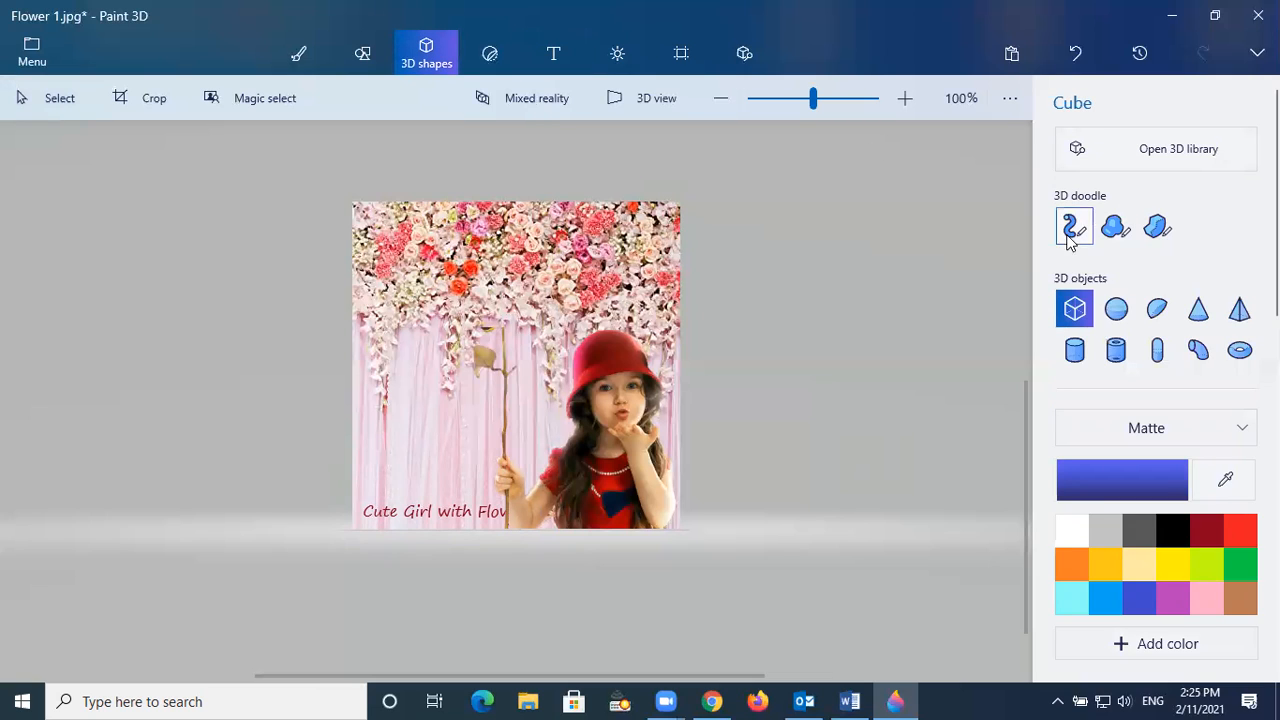
pyautogui.click(1167, 160)
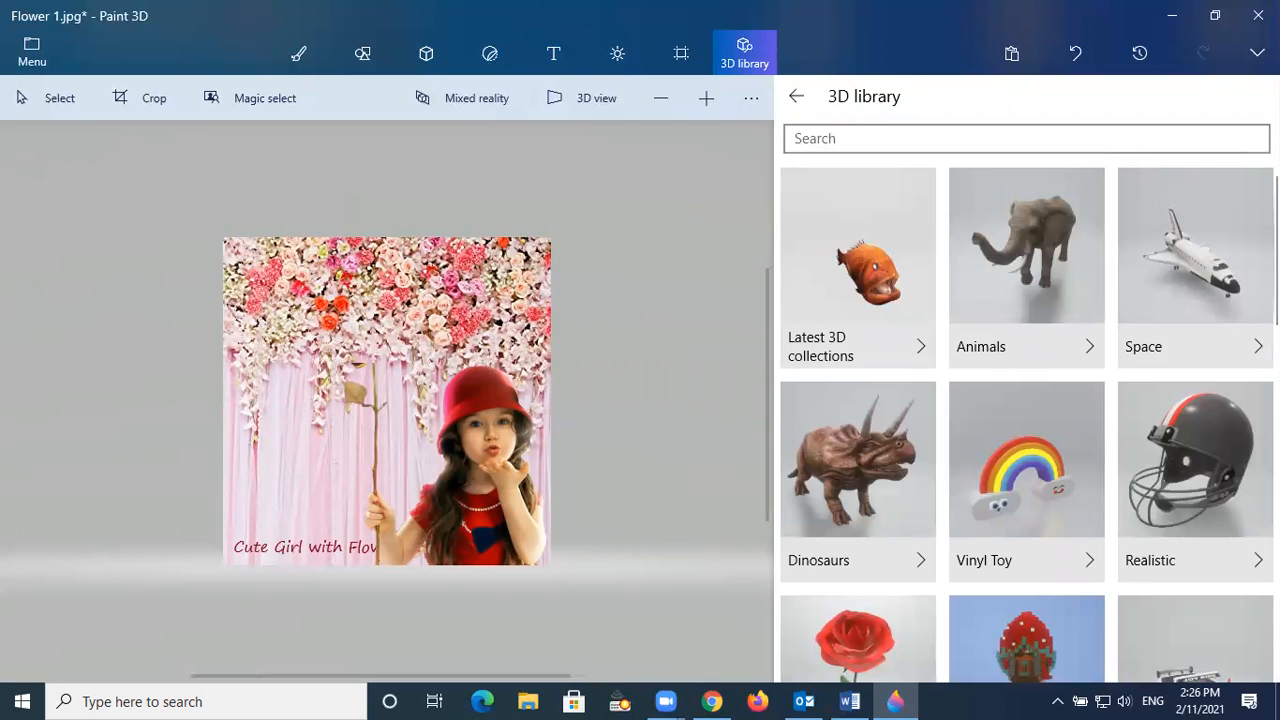
pyautogui.scroll(-5, 1025, 420)
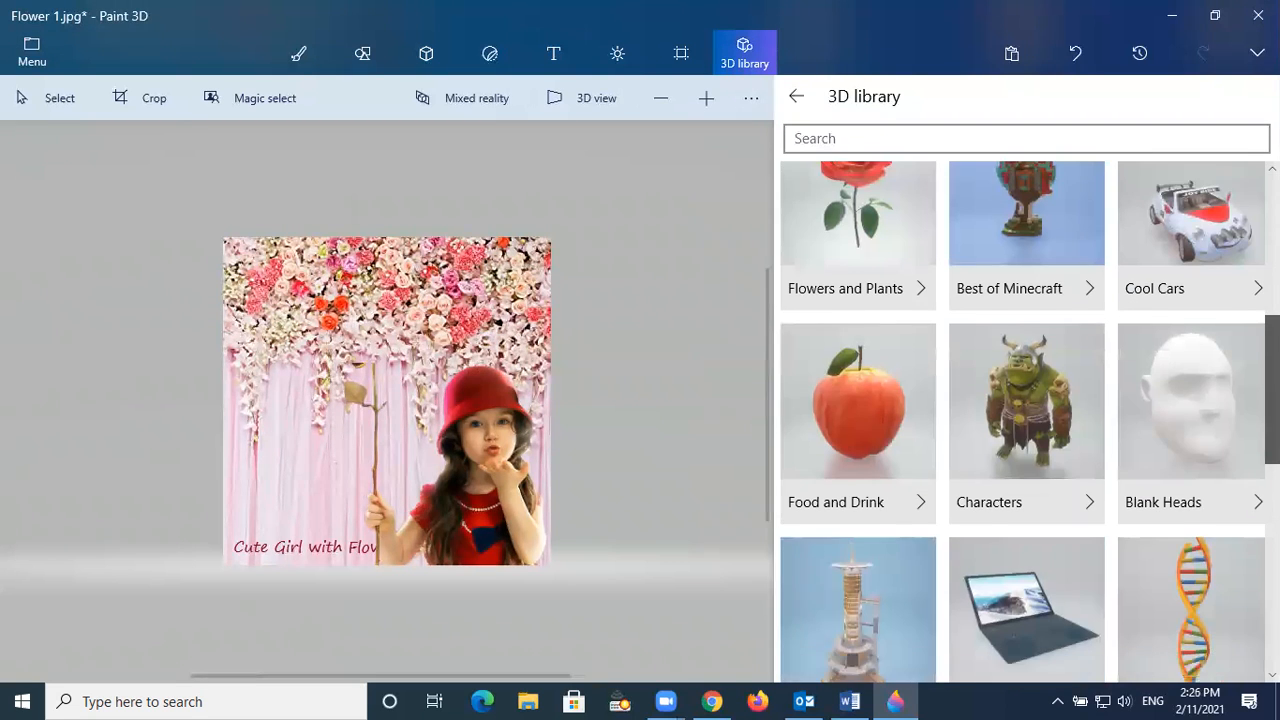
pyautogui.scroll(3, 1025, 420)
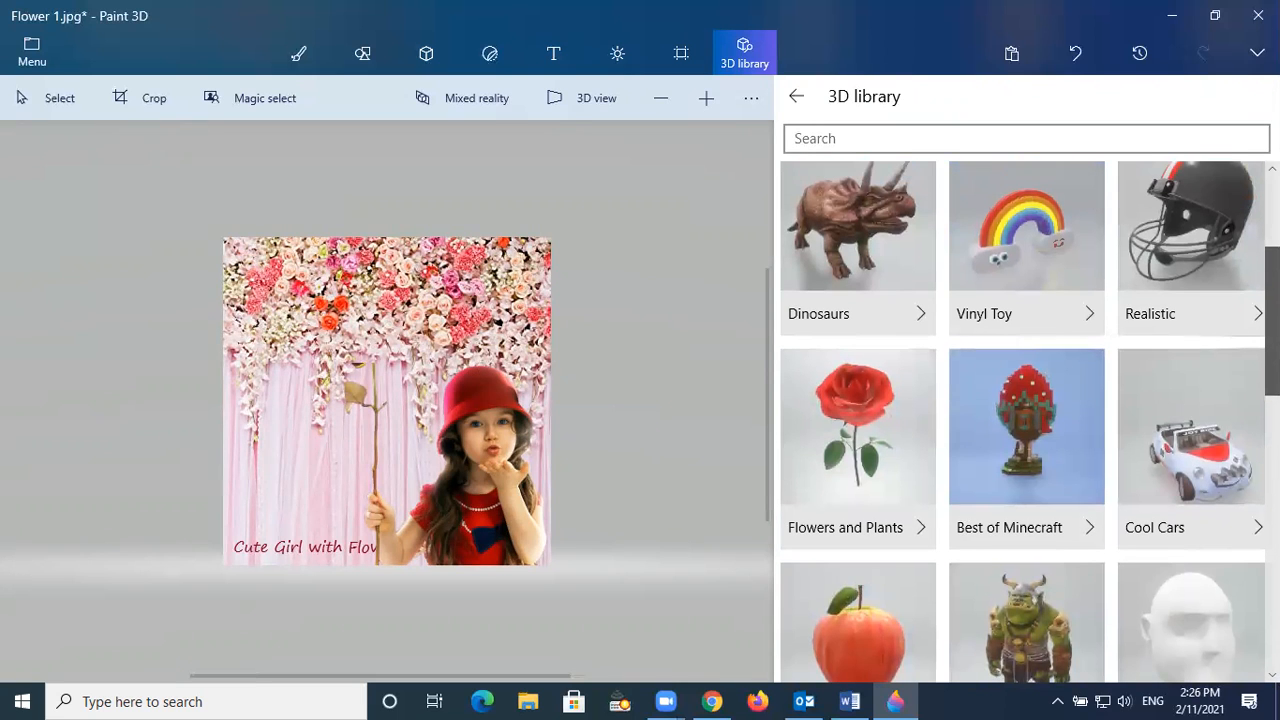
pyautogui.scroll(-5, 1030, 420)
pyautogui.scroll(-3, 1025, 420)
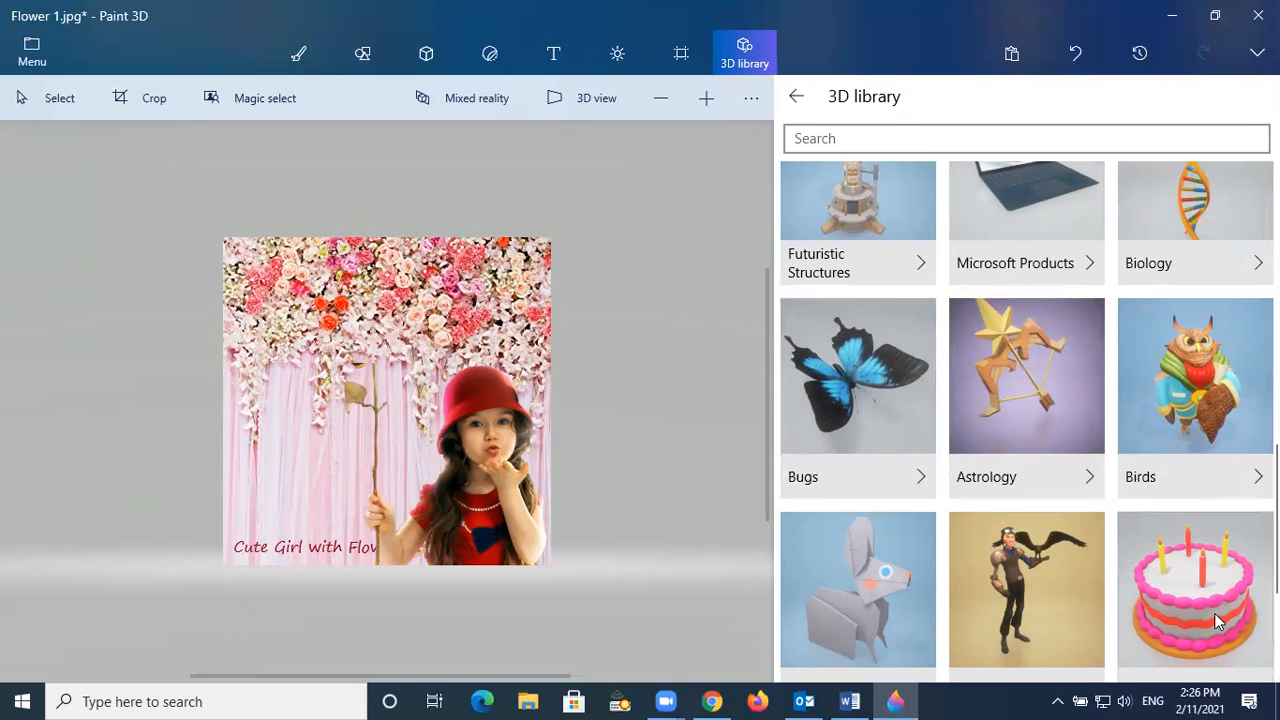
pyautogui.click(885, 370)
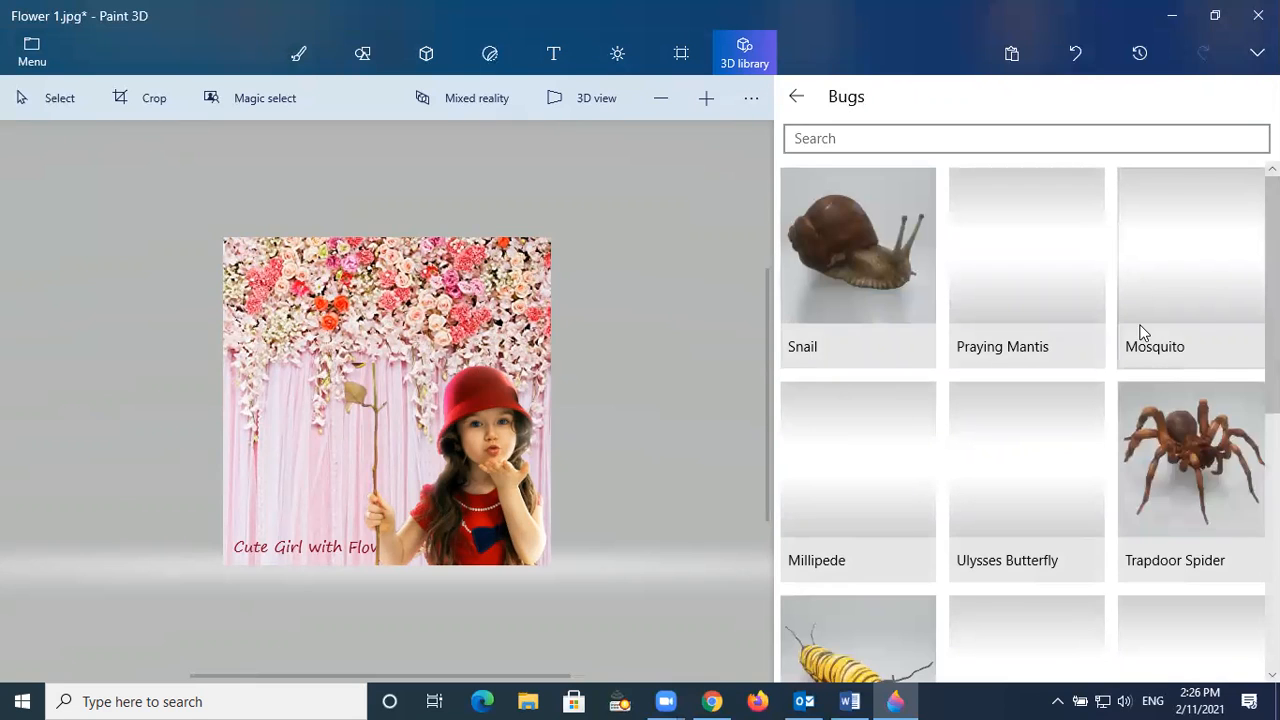
pyautogui.scroll(-2, 1030, 420)
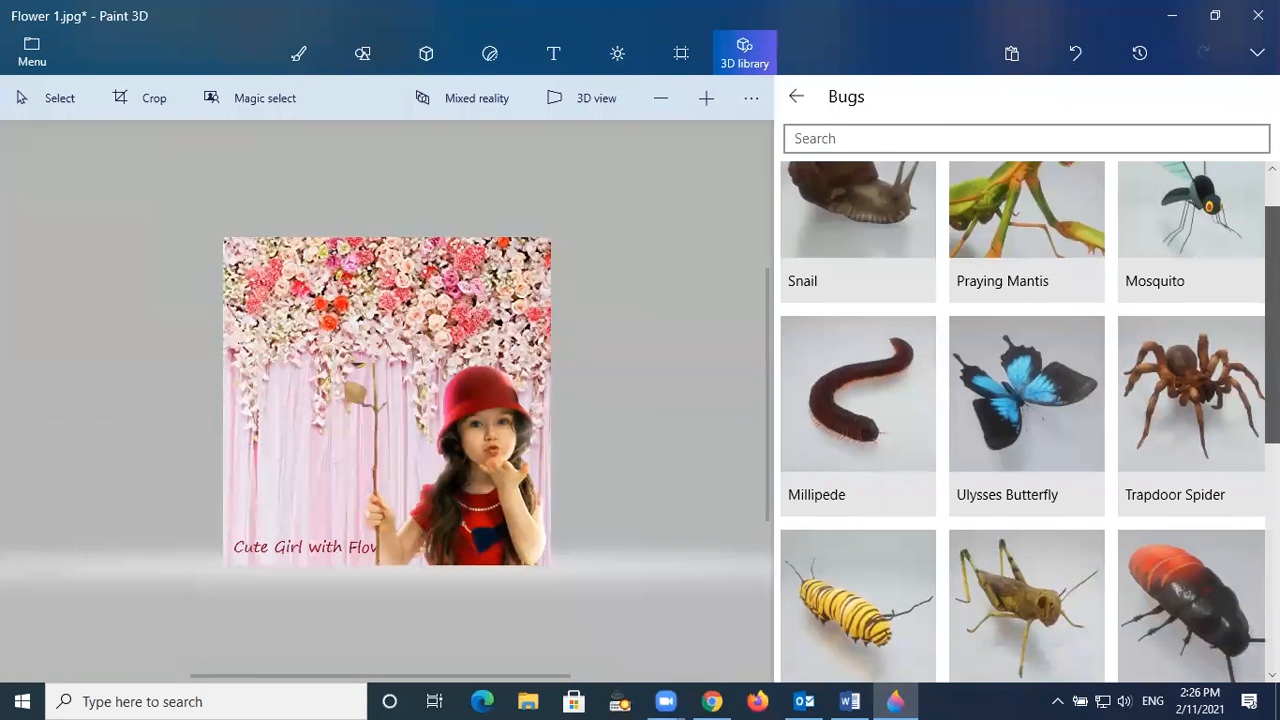
pyautogui.scroll(1, 1141, 367)
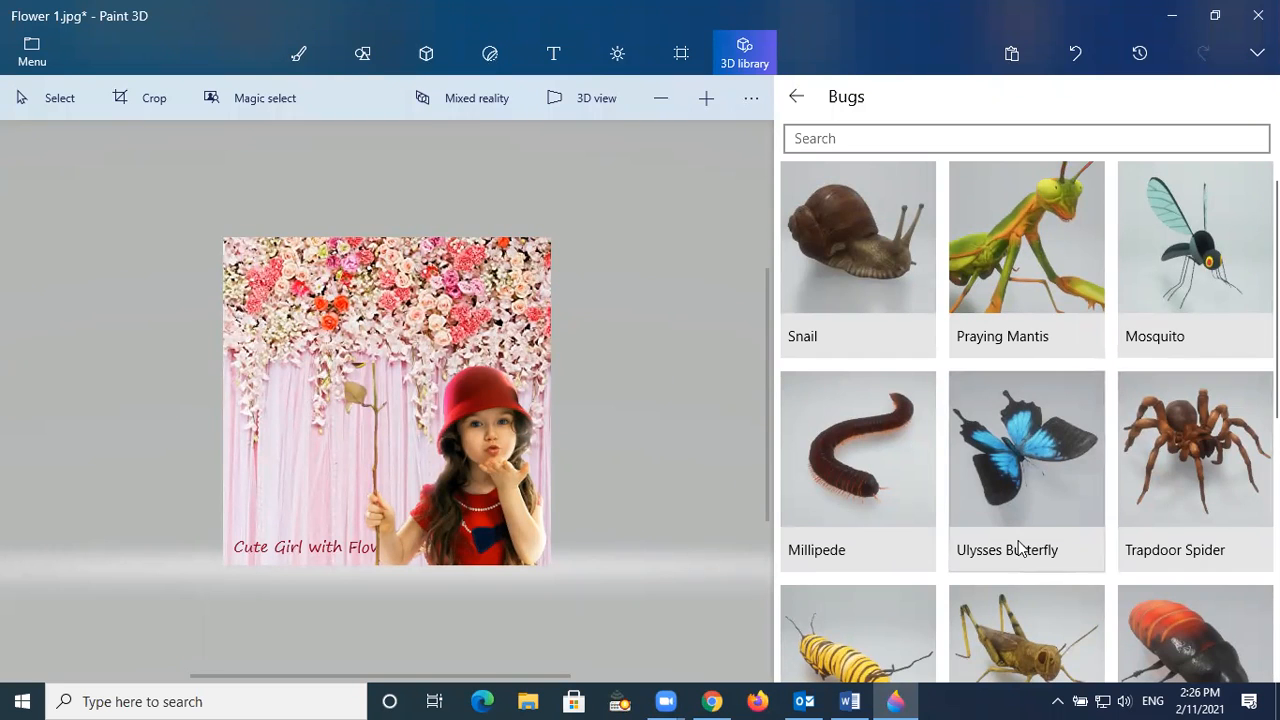
pyautogui.click(1023, 446)
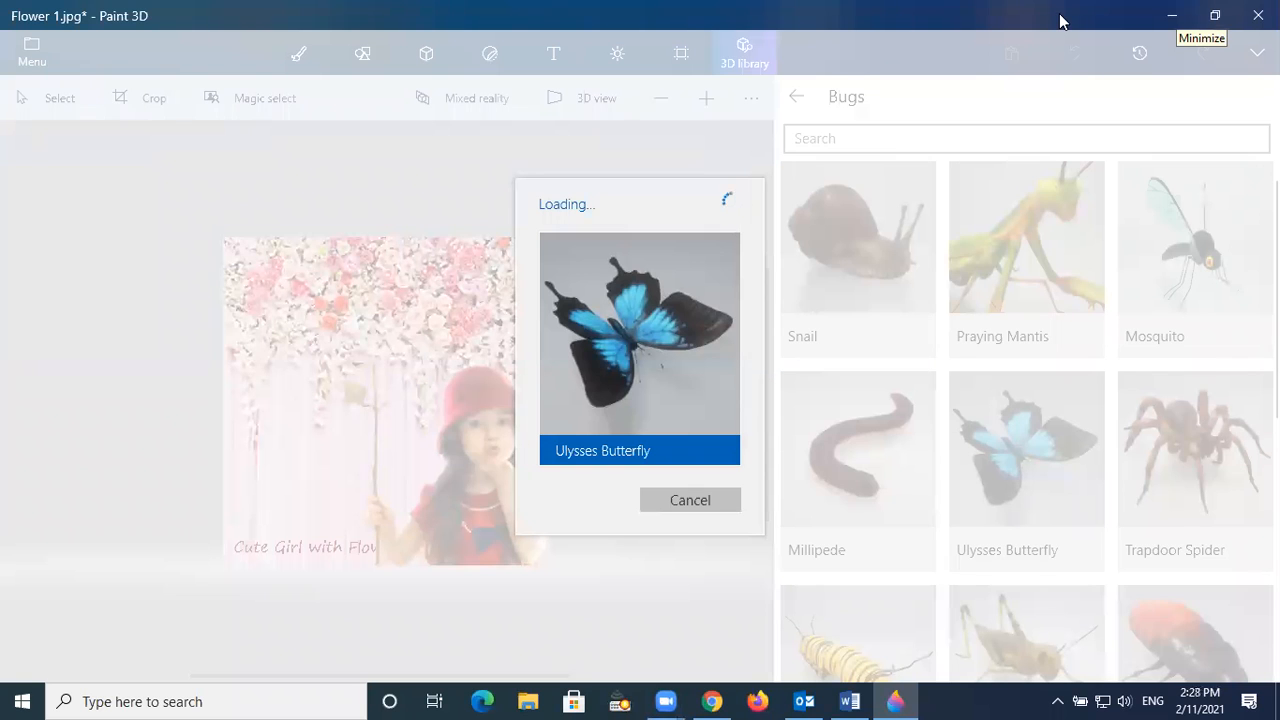
pyautogui.click(1178, 19)
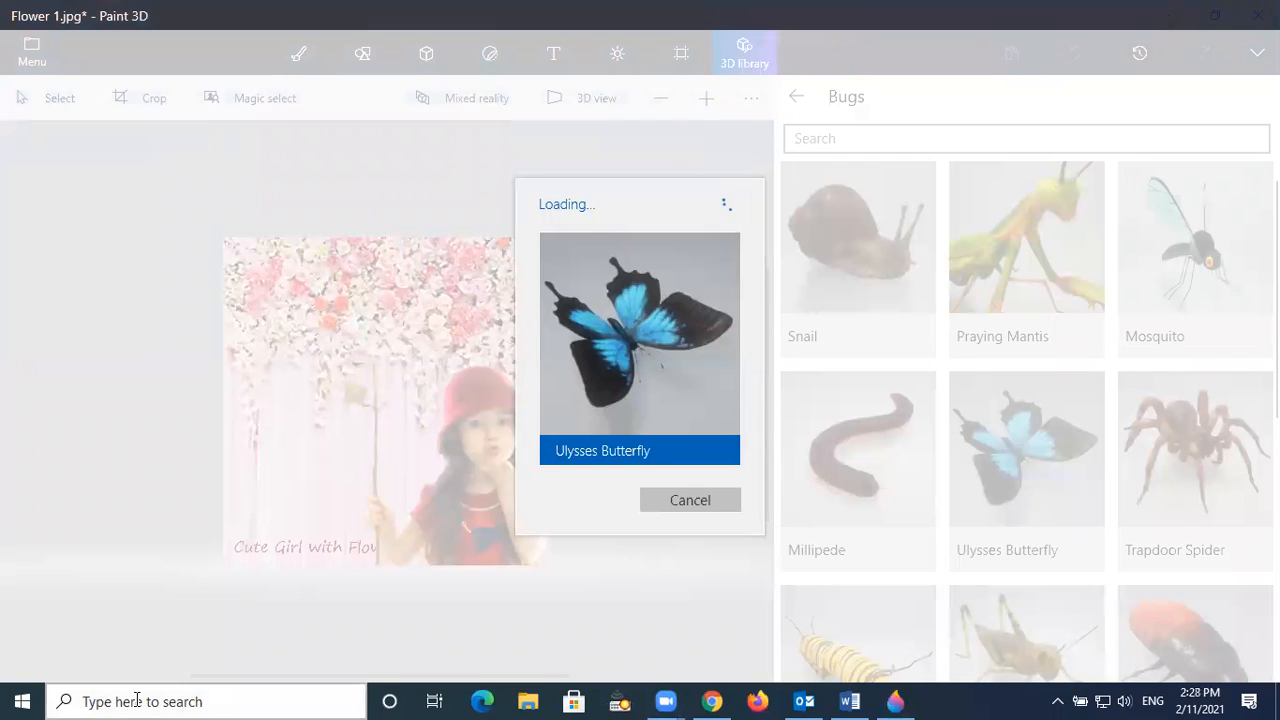
pyautogui.click(135, 701)
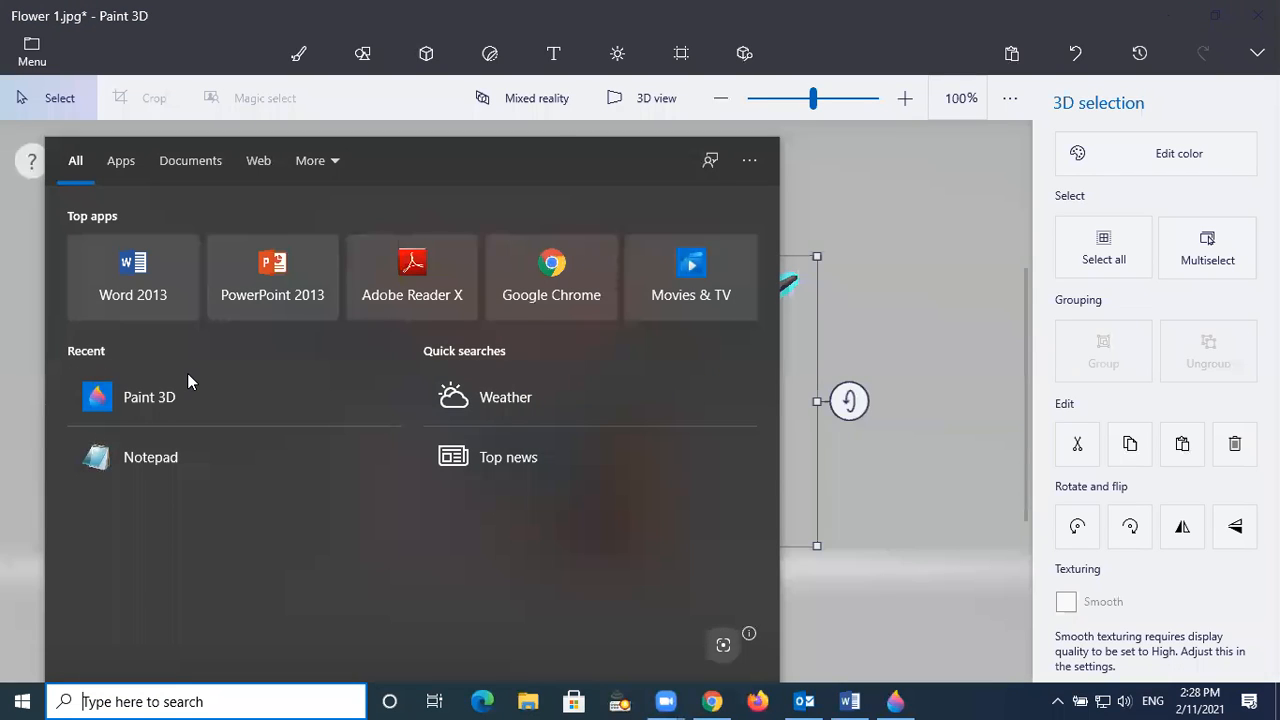
pyautogui.press('Escape')
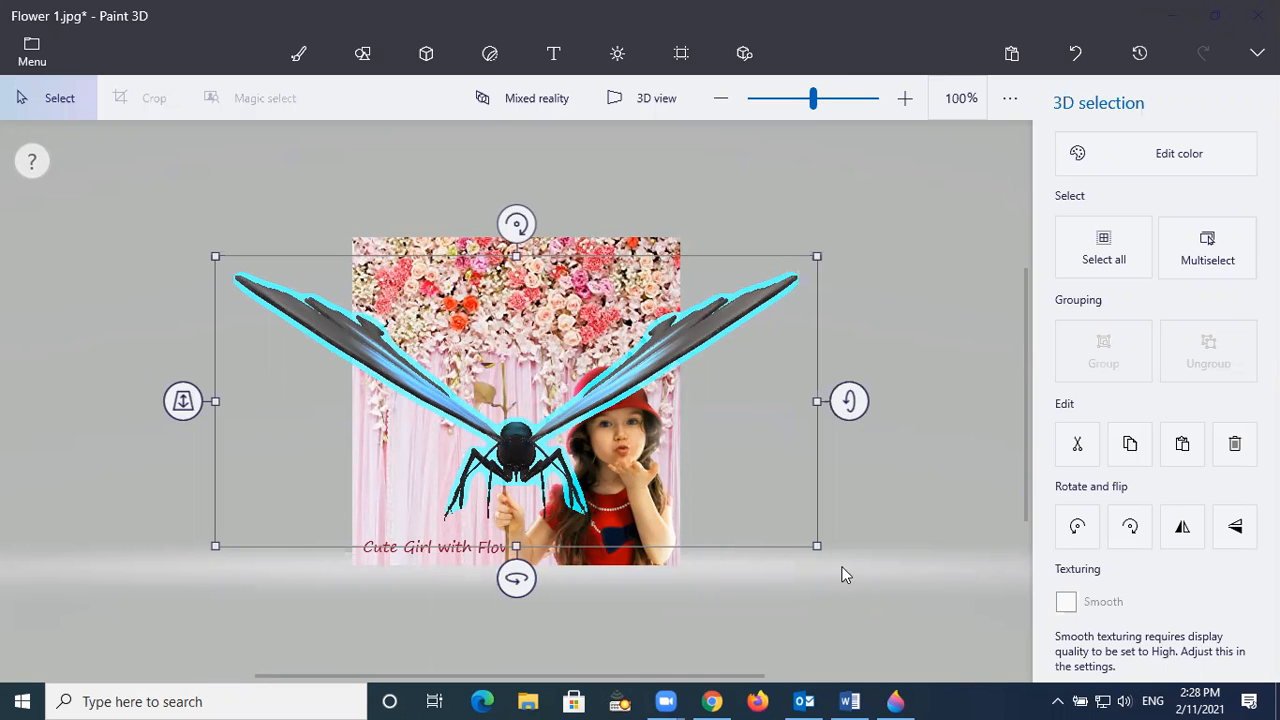
# Shrink the butterfly to fit over the picture's upper-left area and tilt it so its open wings face the viewer
pyautogui.moveTo(651, 482); pyautogui.dragTo(484, 397)
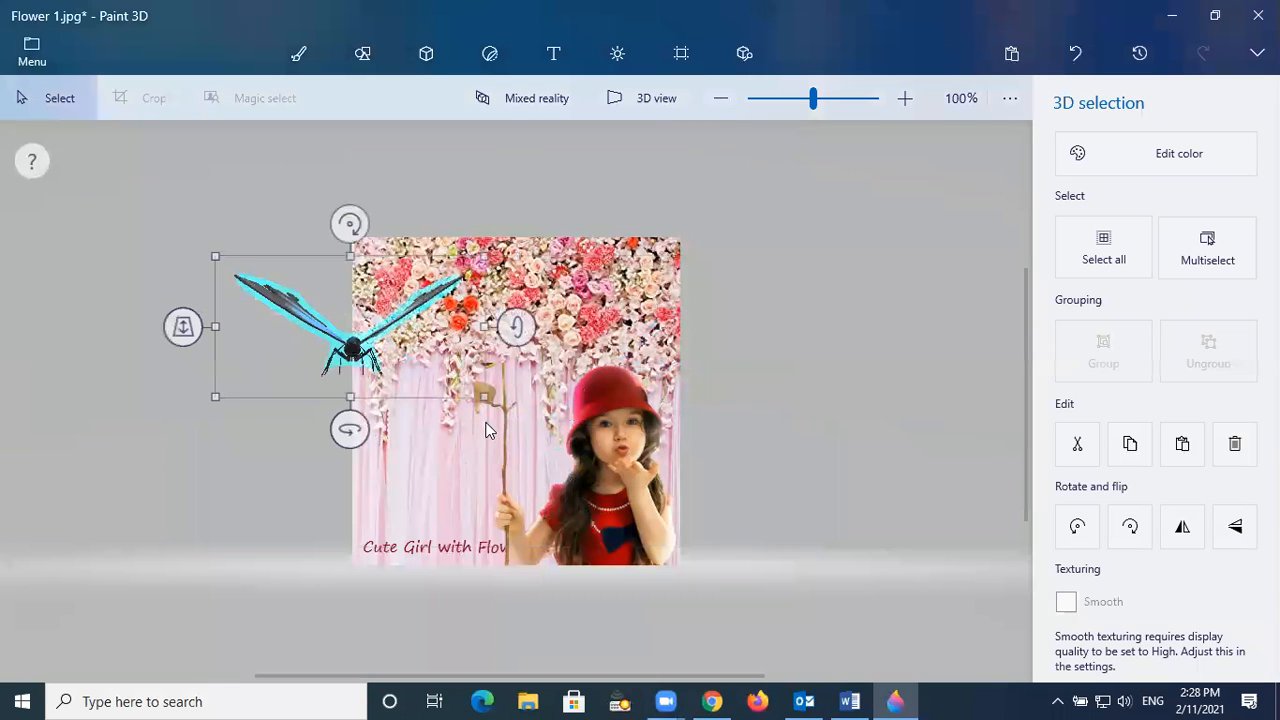
pyautogui.moveTo(219, 255); pyautogui.dragTo(348, 297)
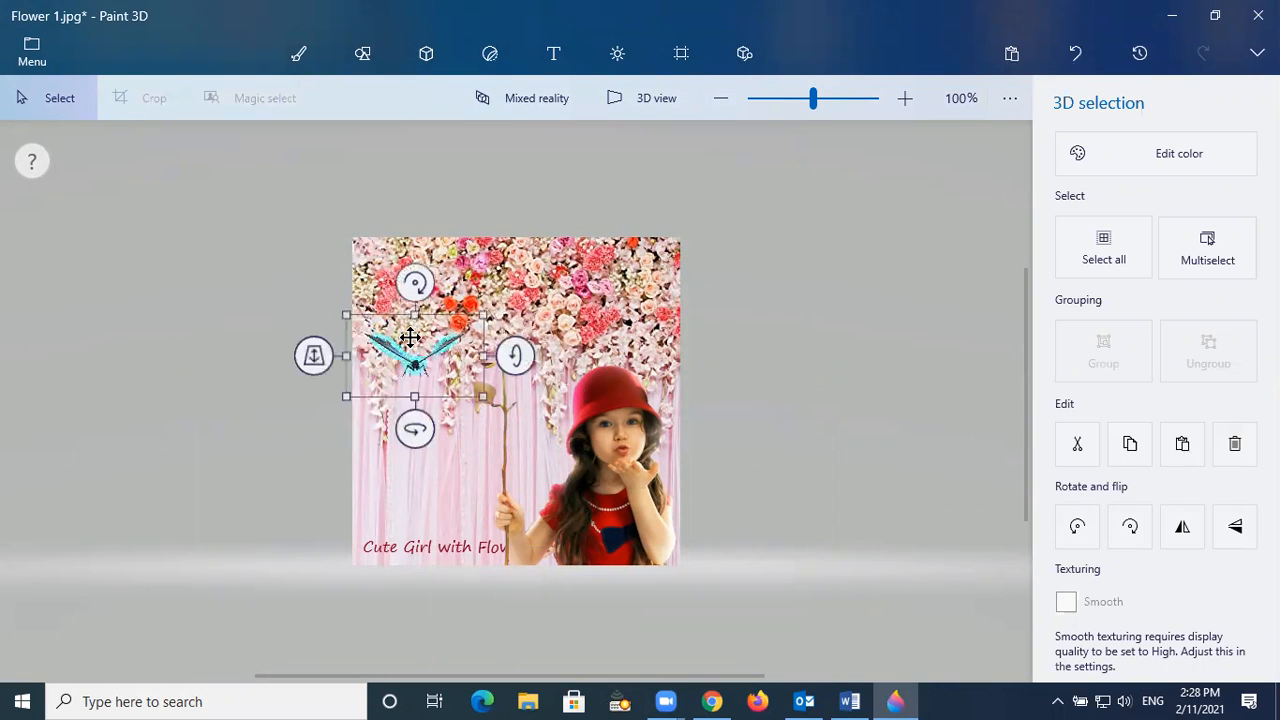
pyautogui.moveTo(509, 361); pyautogui.dragTo(503, 388)
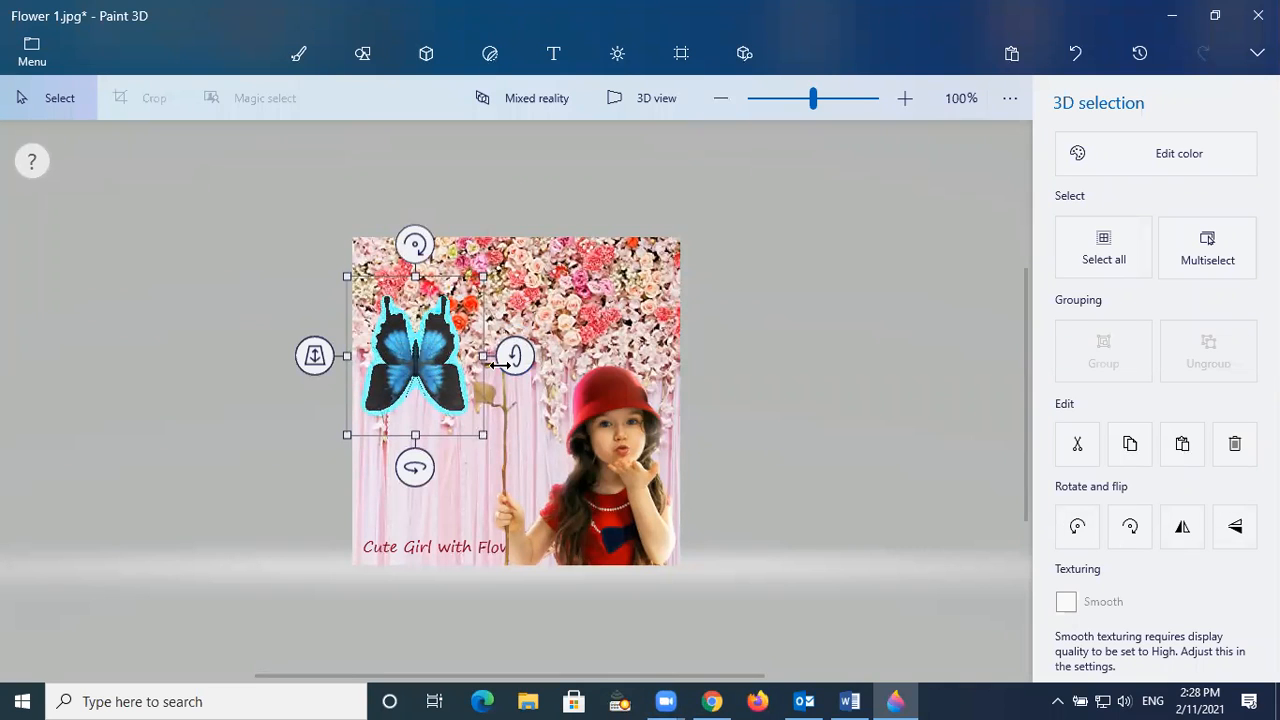
pyautogui.moveTo(514, 355)
pyautogui.mouseDown()
pyautogui.moveTo(514, 289)
pyautogui.moveTo(516, 393)
pyautogui.moveTo(512, 372)
pyautogui.mouseUp()
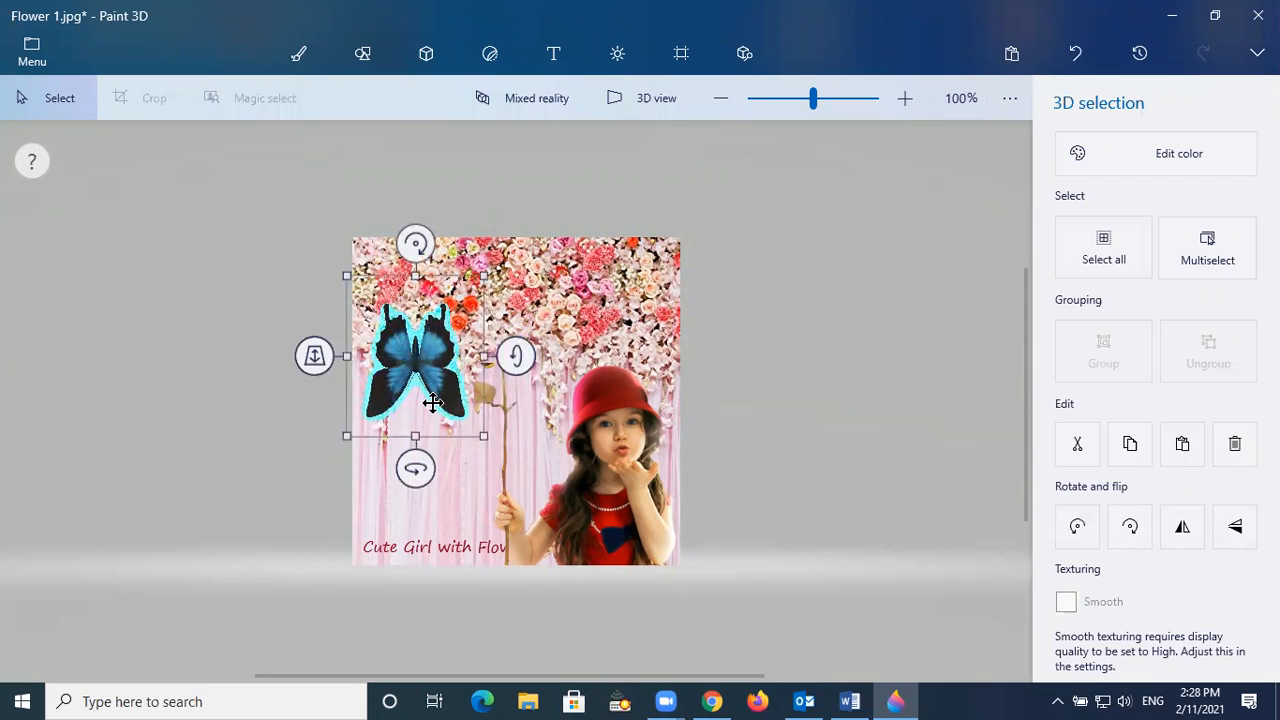
# Turn the butterfly sideways about its vertical axis and reduce its size
pyautogui.moveTo(414, 466); pyautogui.dragTo(345, 411)
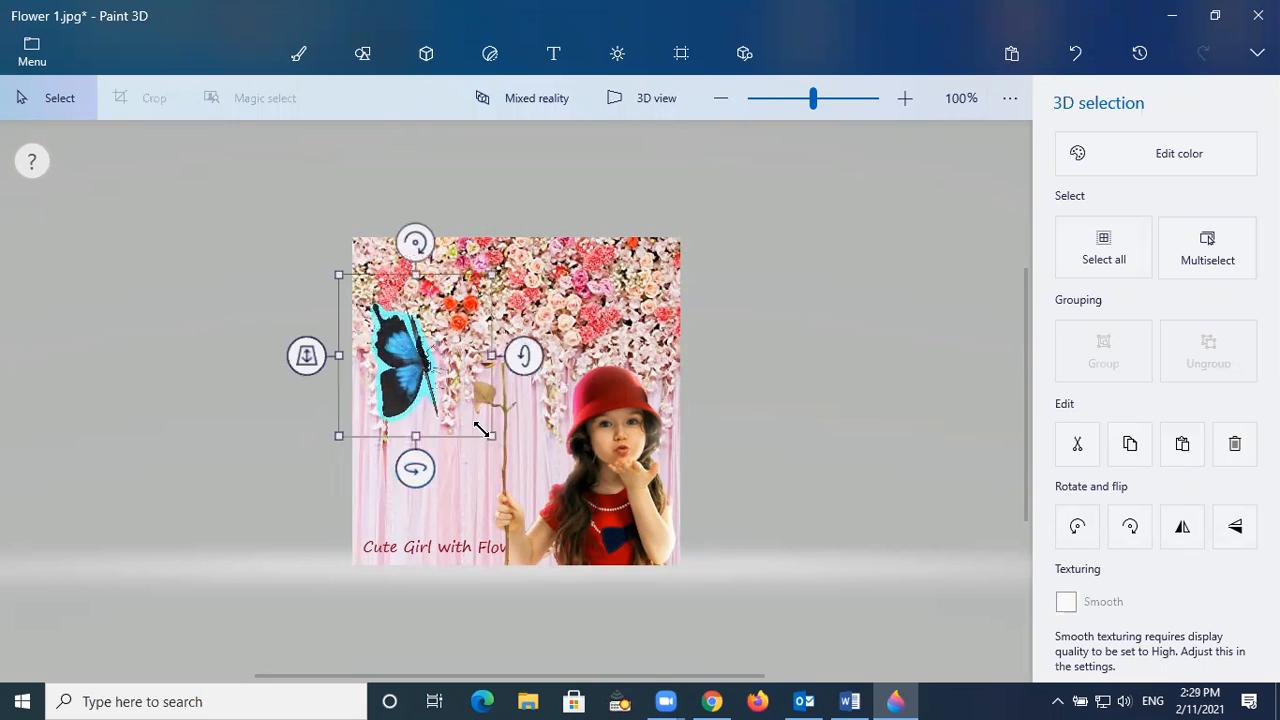
pyautogui.click(460, 408)
pyautogui.click(447, 396)
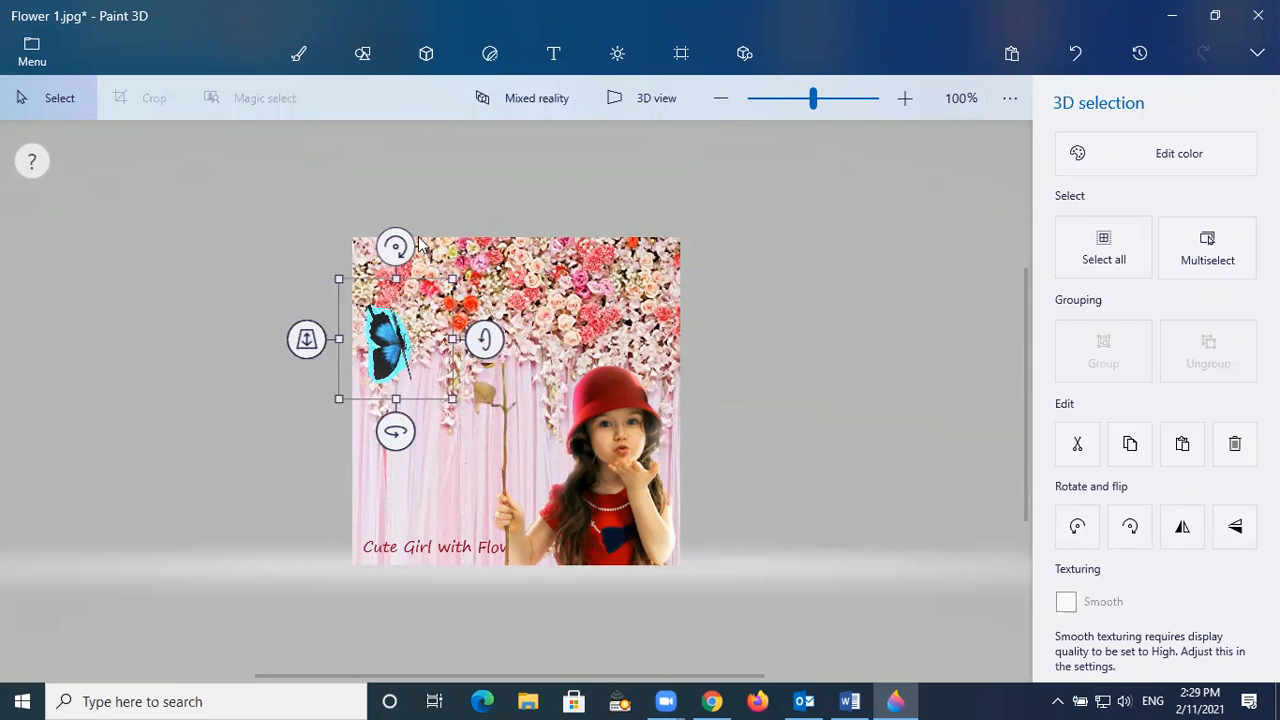
# Rotate the butterfly to a slanted pose, shrink it to a small accent among the upper-left flowers, and deselect it
pyautogui.moveTo(402, 245); pyautogui.dragTo(418, 423)
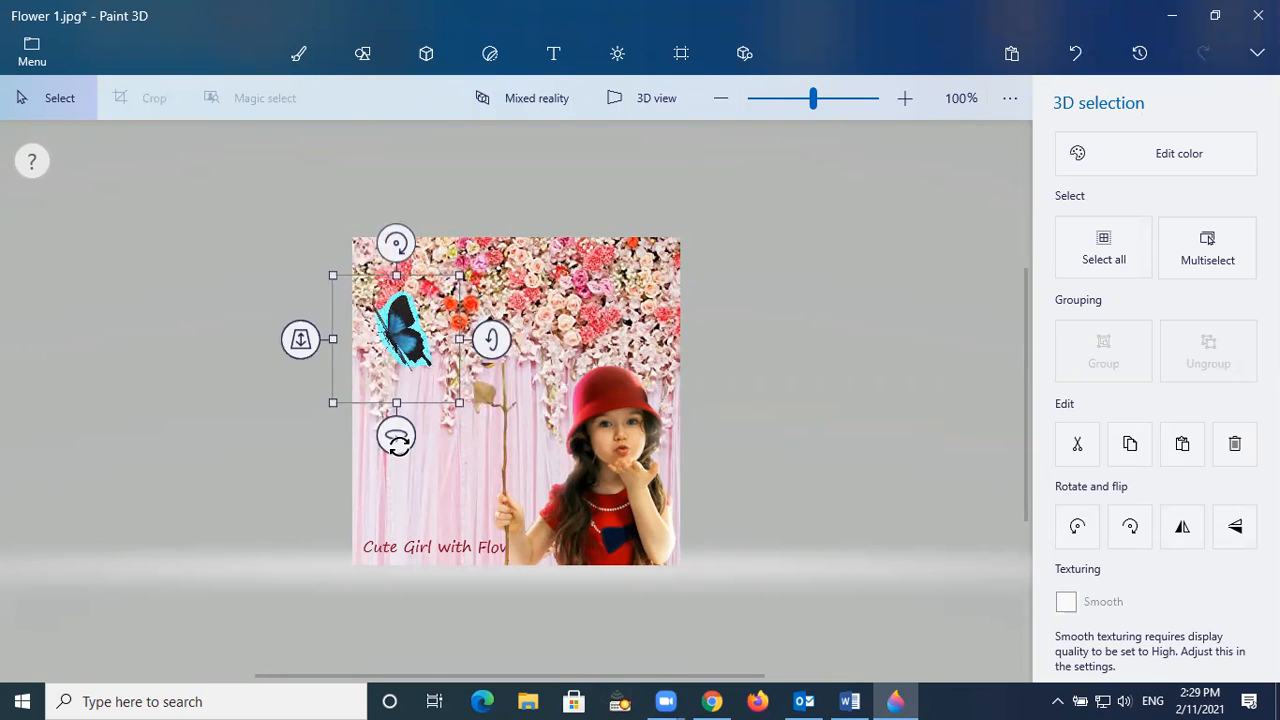
pyautogui.moveTo(396, 436); pyautogui.dragTo(356, 436)
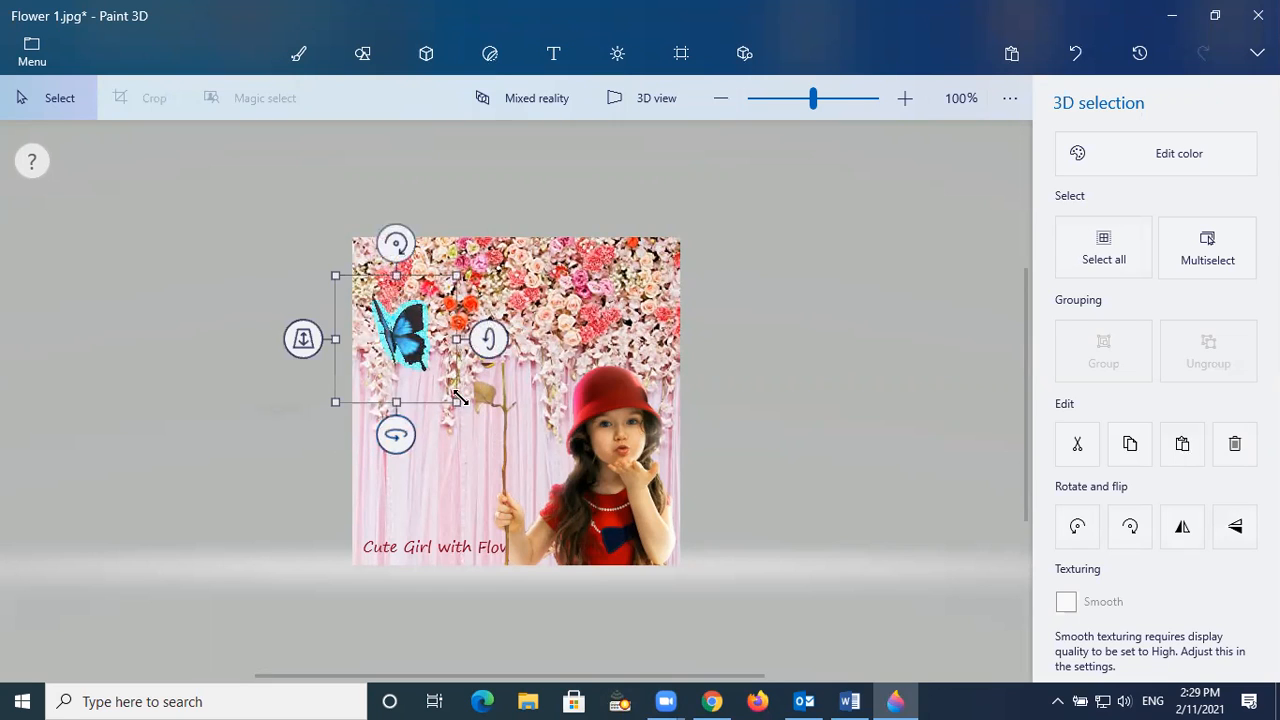
pyautogui.moveTo(450, 400); pyautogui.dragTo(409, 367)
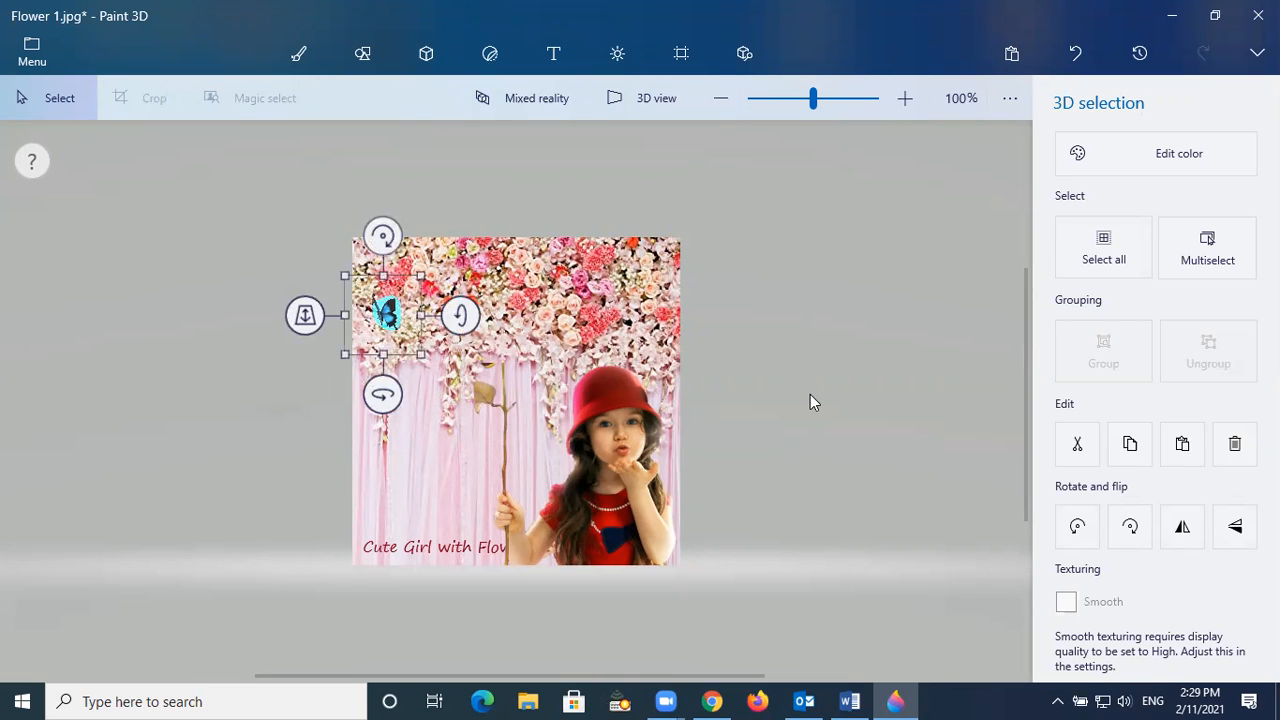
pyautogui.click(786, 356)
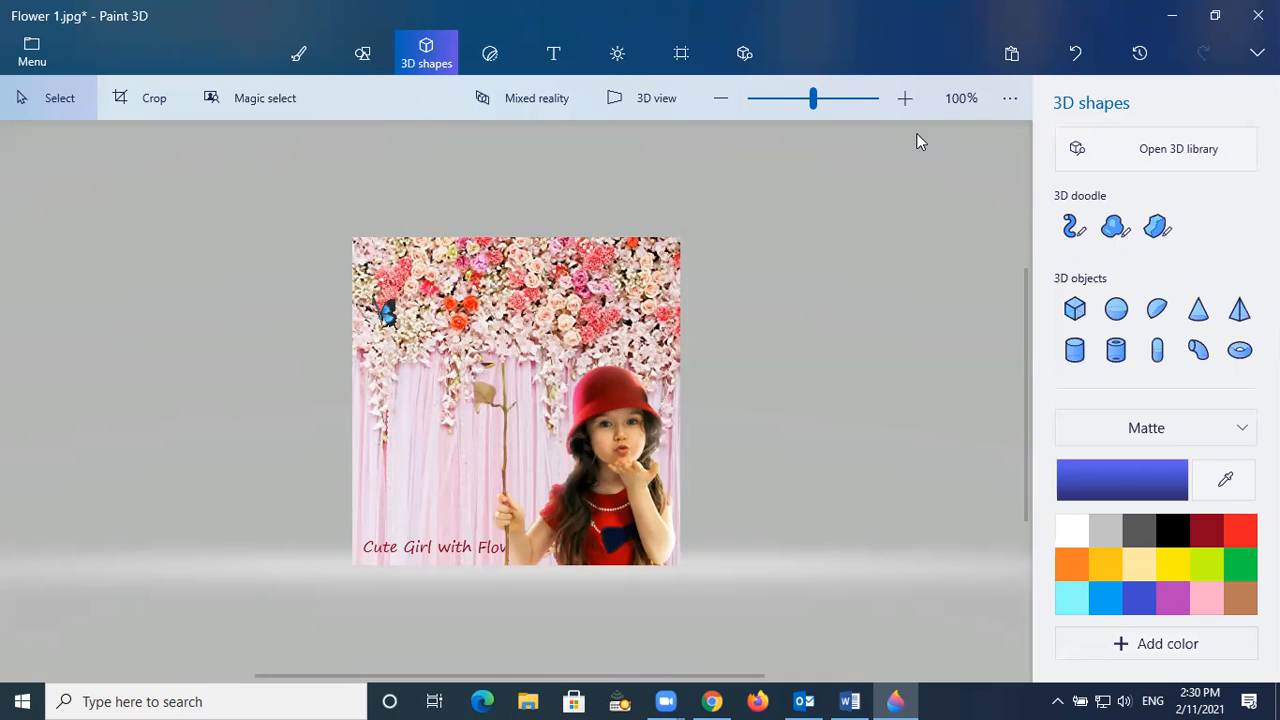
# Save the finished composition to the Desktop as a JPEG image copy named "Cute Girl with Flowers"
pyautogui.click(1178, 15)
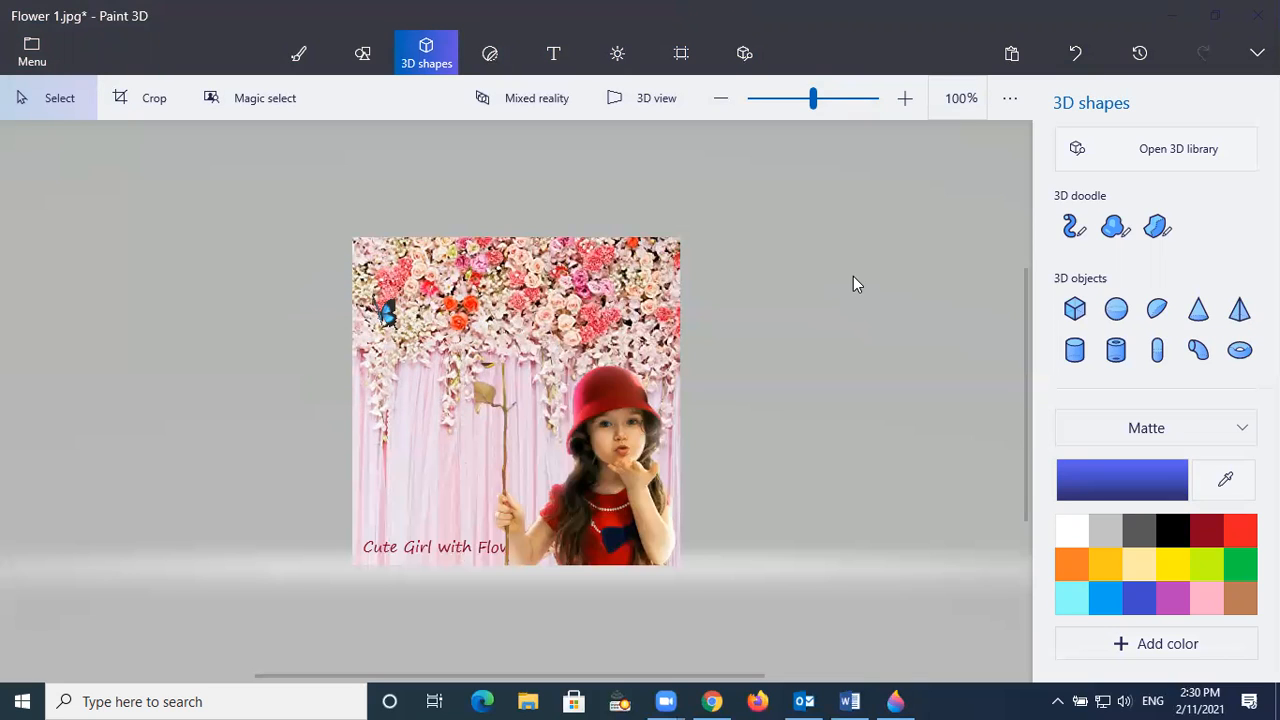
pyautogui.click(34, 50)
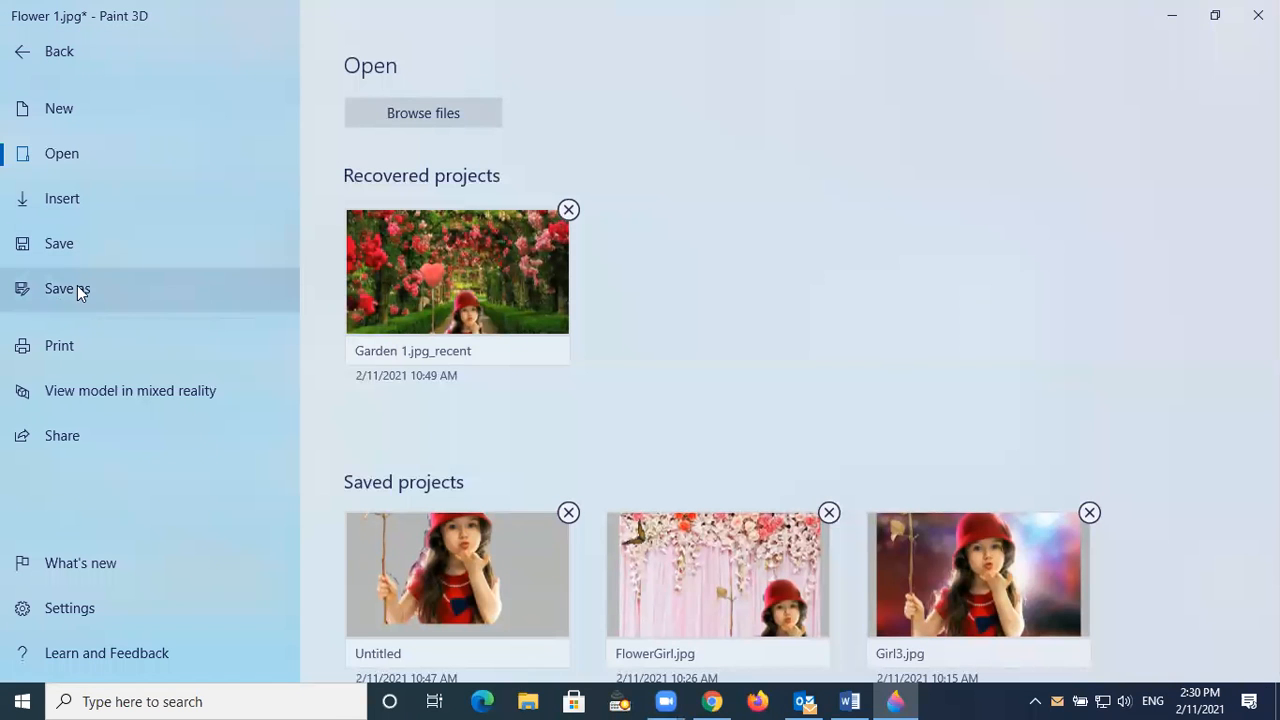
pyautogui.click(69, 249)
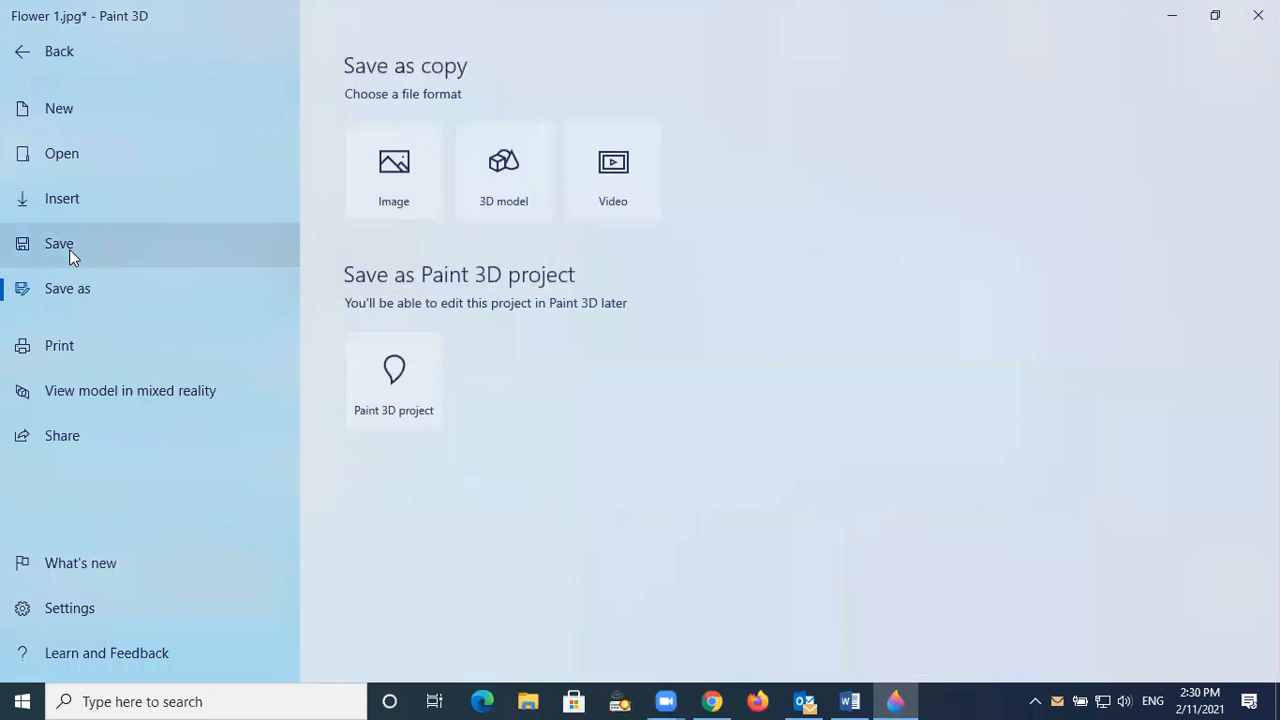
pyautogui.click(398, 179)
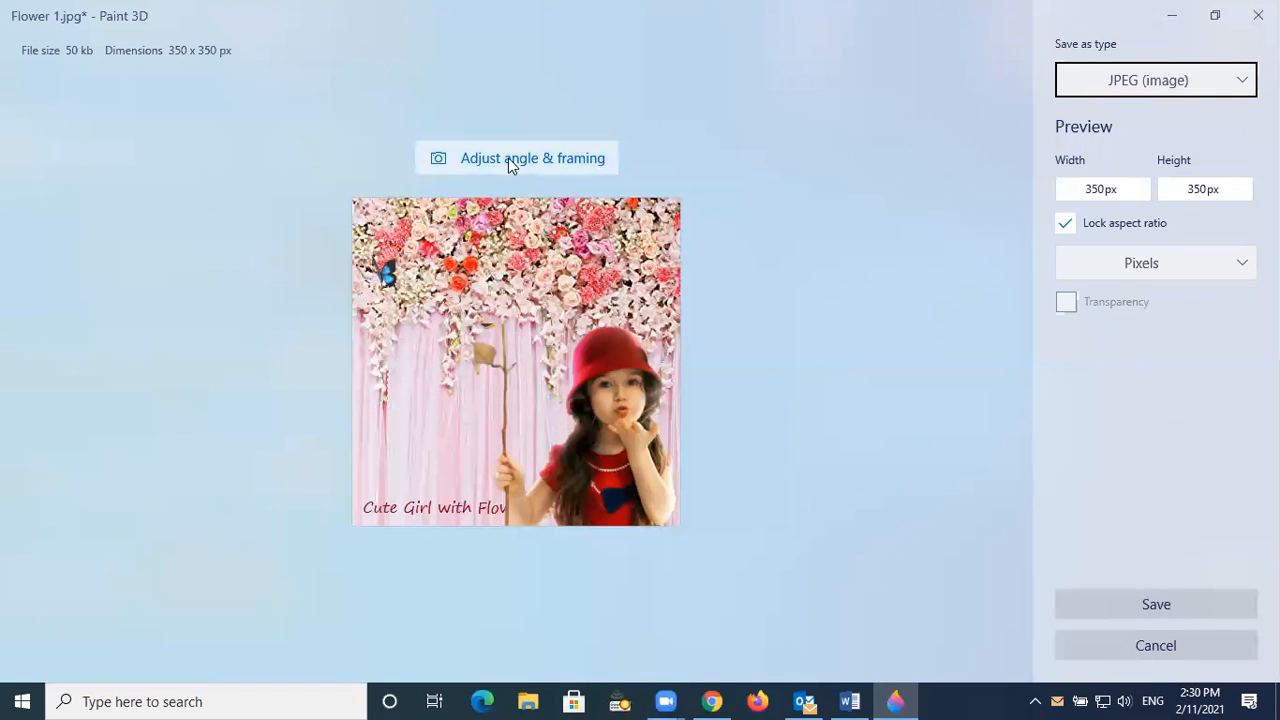
pyautogui.click(1146, 604)
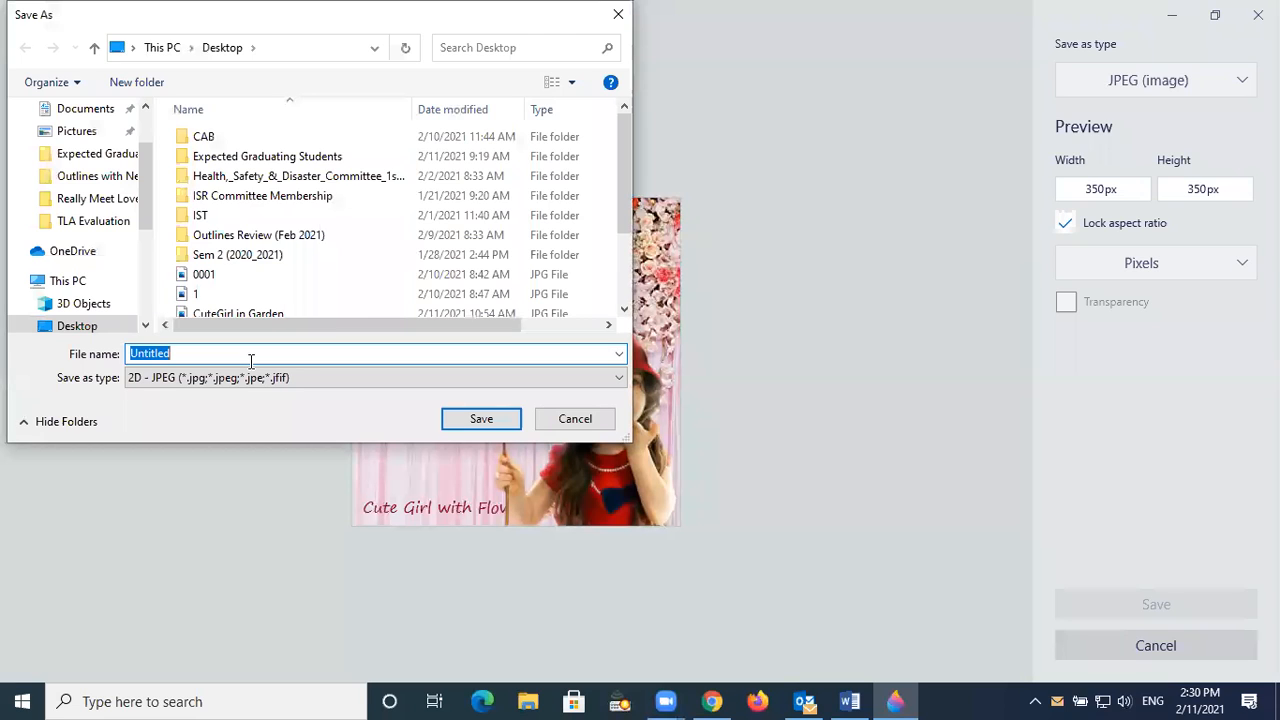
pyautogui.write('C')
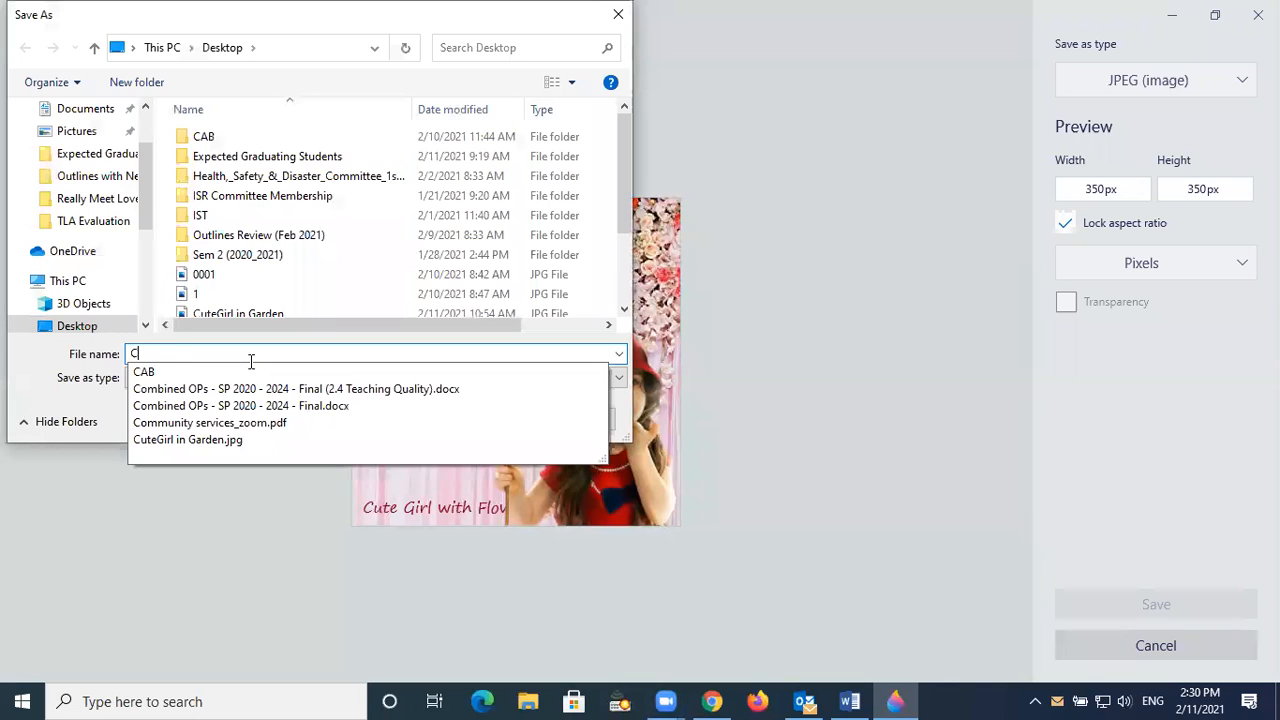
pyautogui.write('ute G')
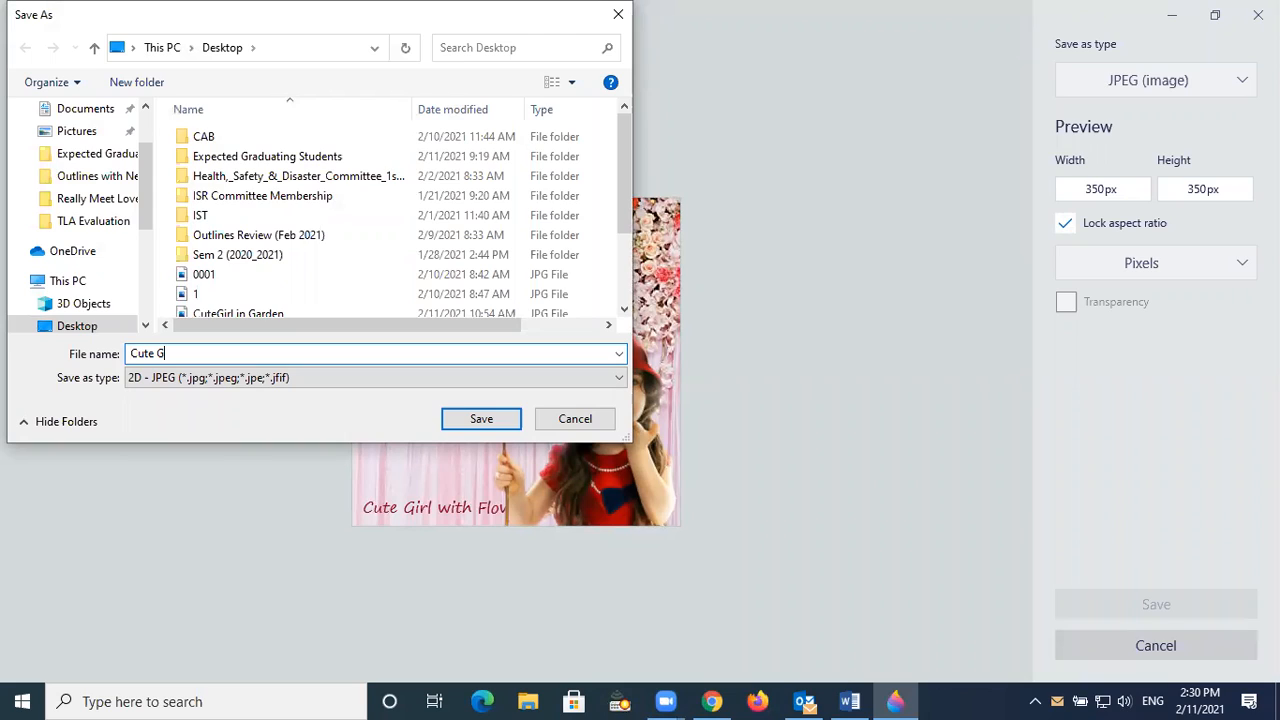
pyautogui.write('irl with Flowers')
pyautogui.click(482, 419)
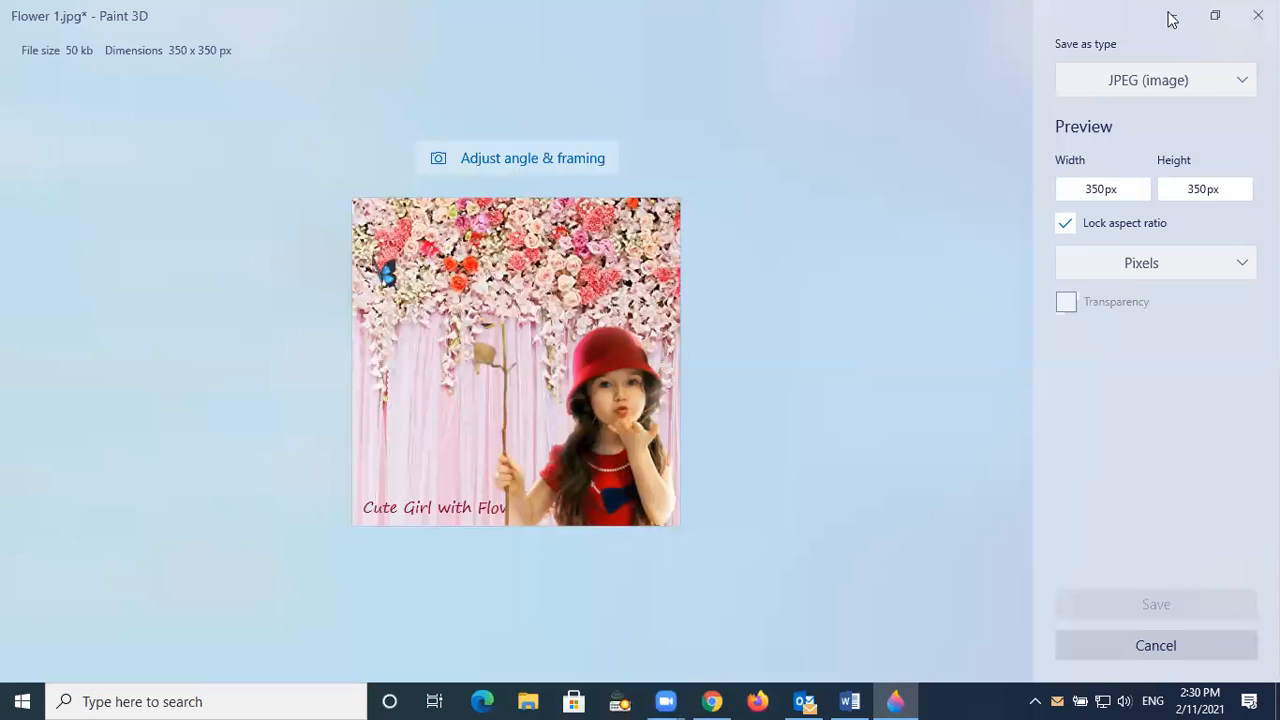
# Open the Desktop image "Cute Girl with Flowers" in Photos to check the saved result, and put the viewer away
pyautogui.click(1176, 16)
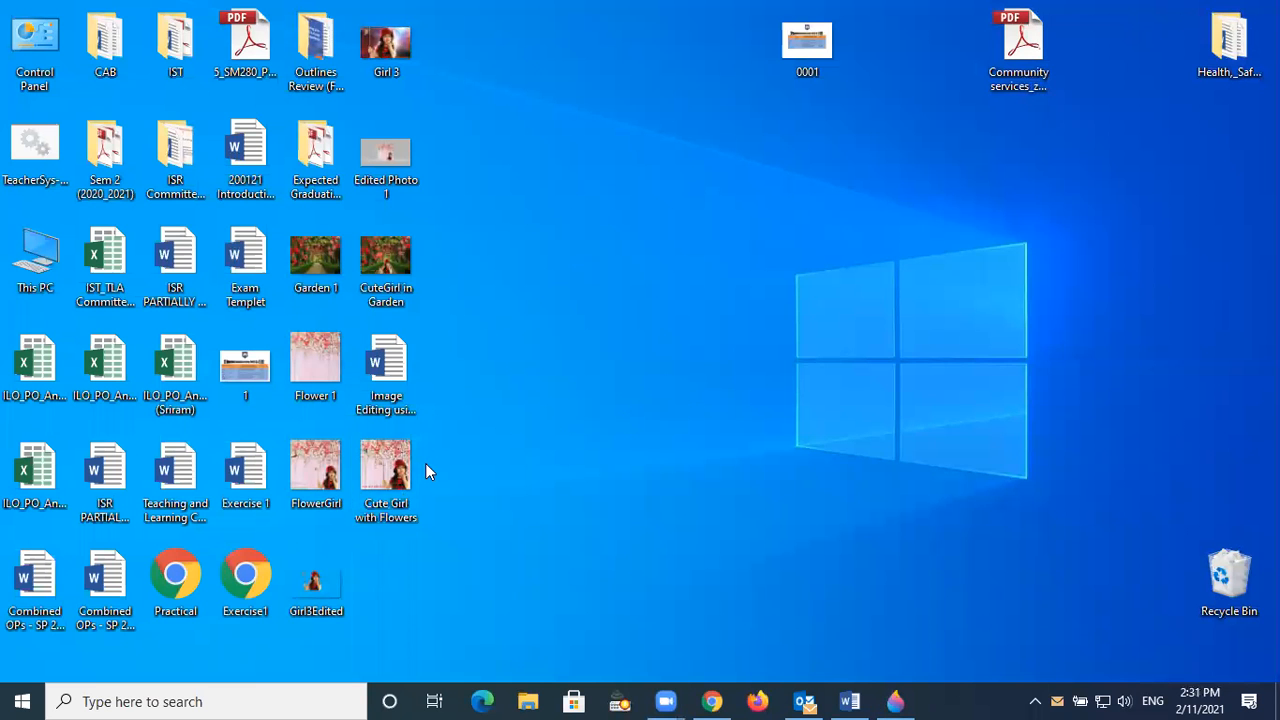
pyautogui.doubleClick(387, 478)
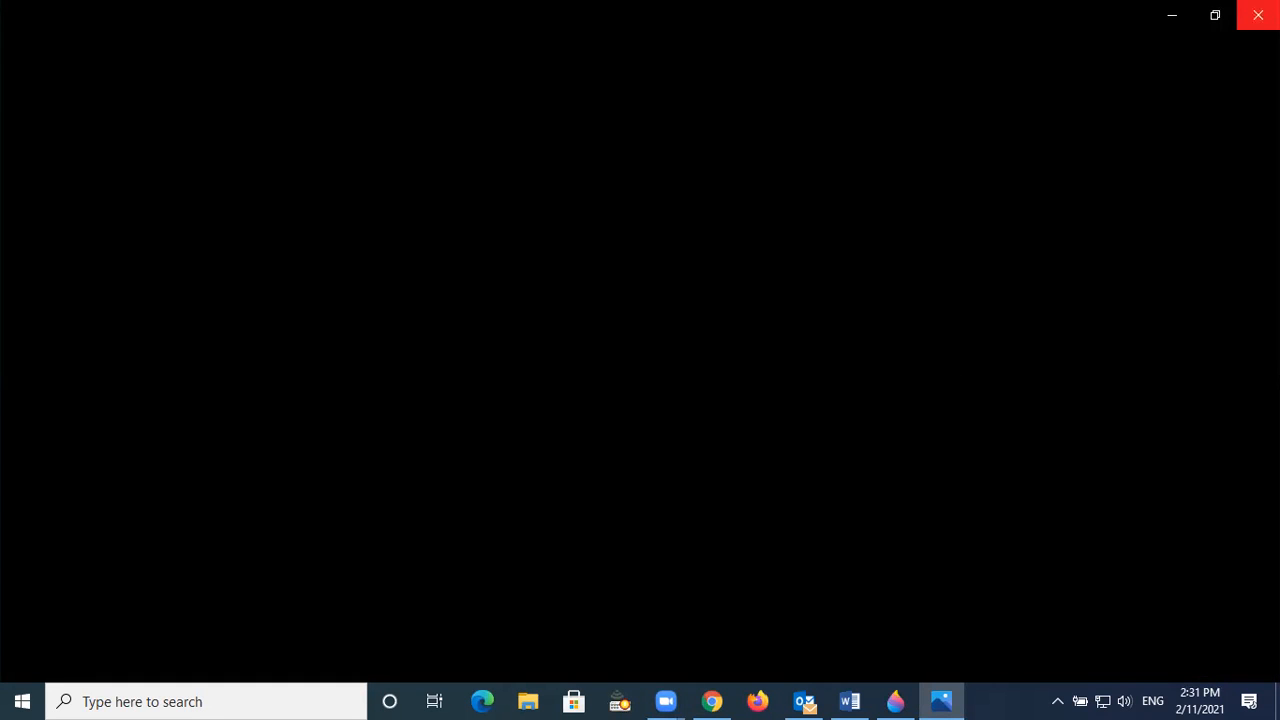
pyautogui.click(1258, 15)
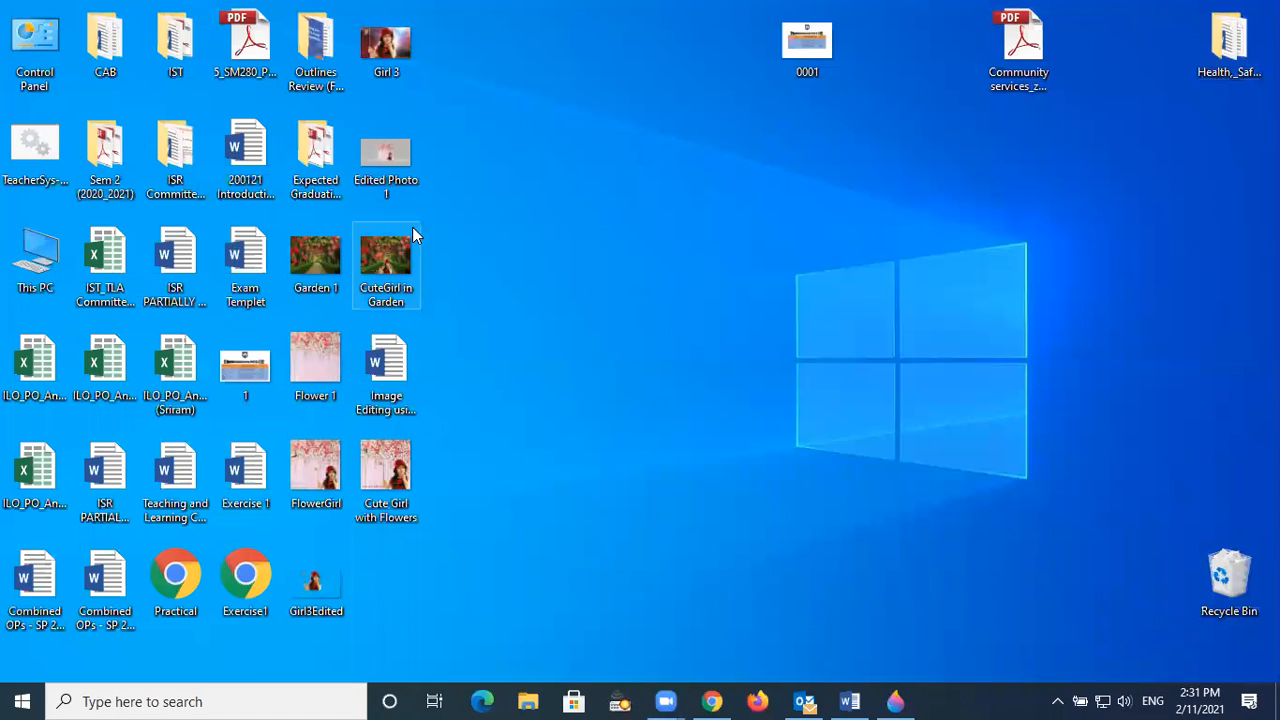
pyautogui.doubleClick(378, 476)
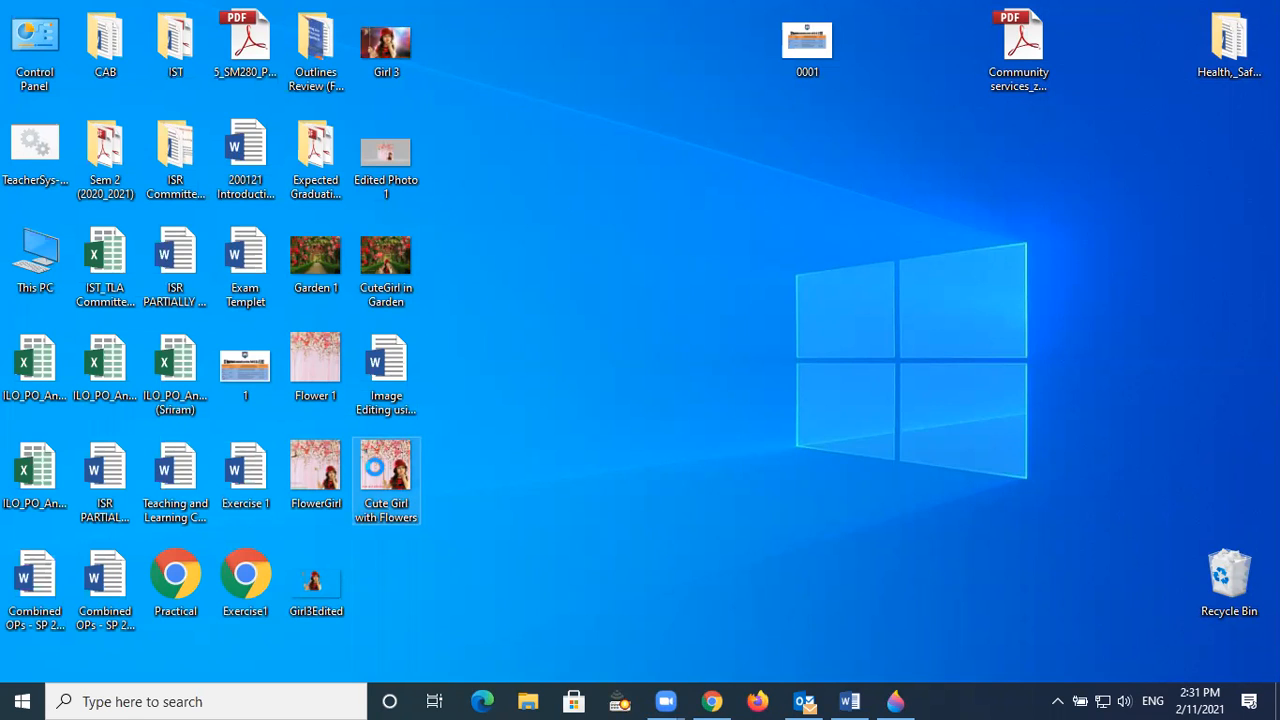
pyautogui.rightClick(375, 468)
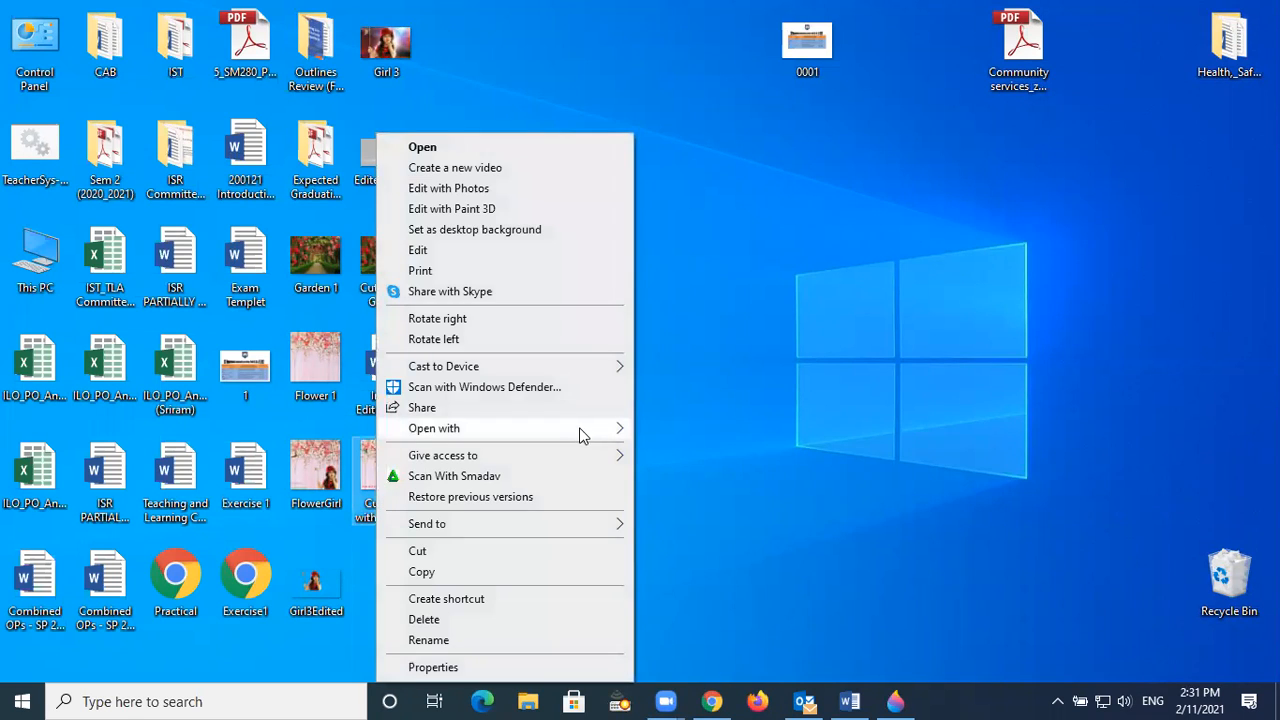
pyautogui.moveTo(616, 430)
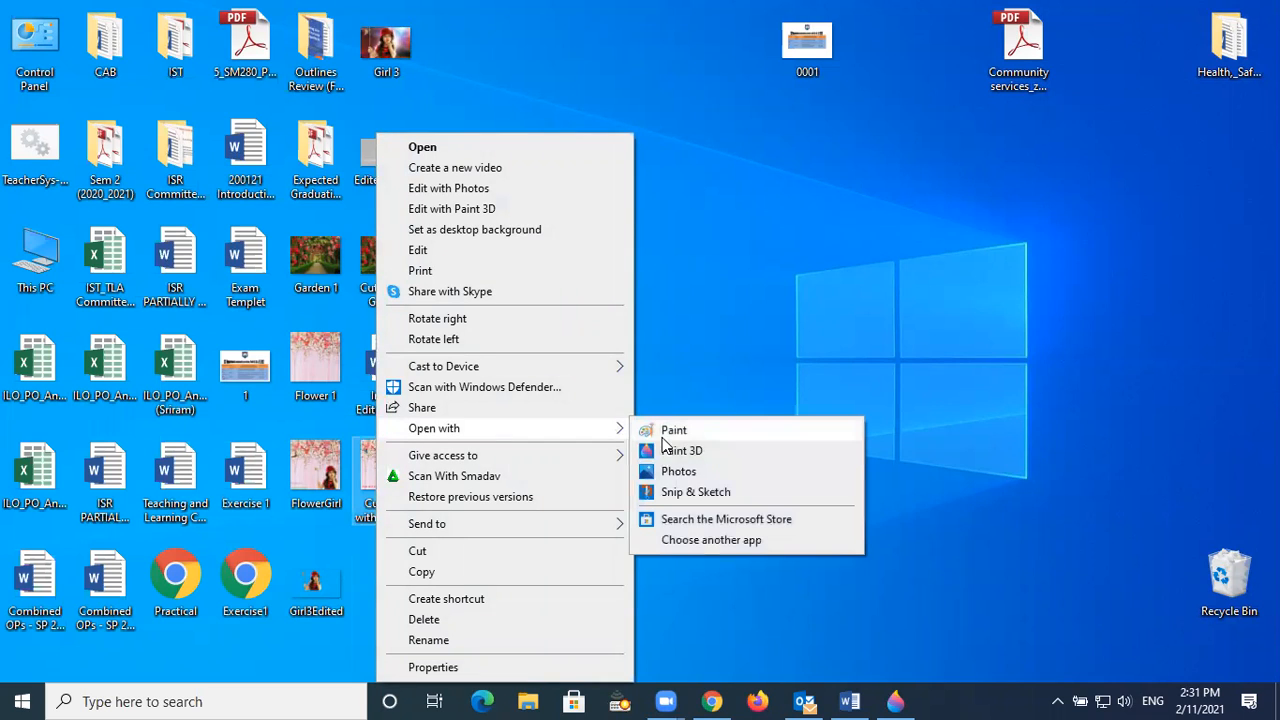
pyautogui.click(680, 473)
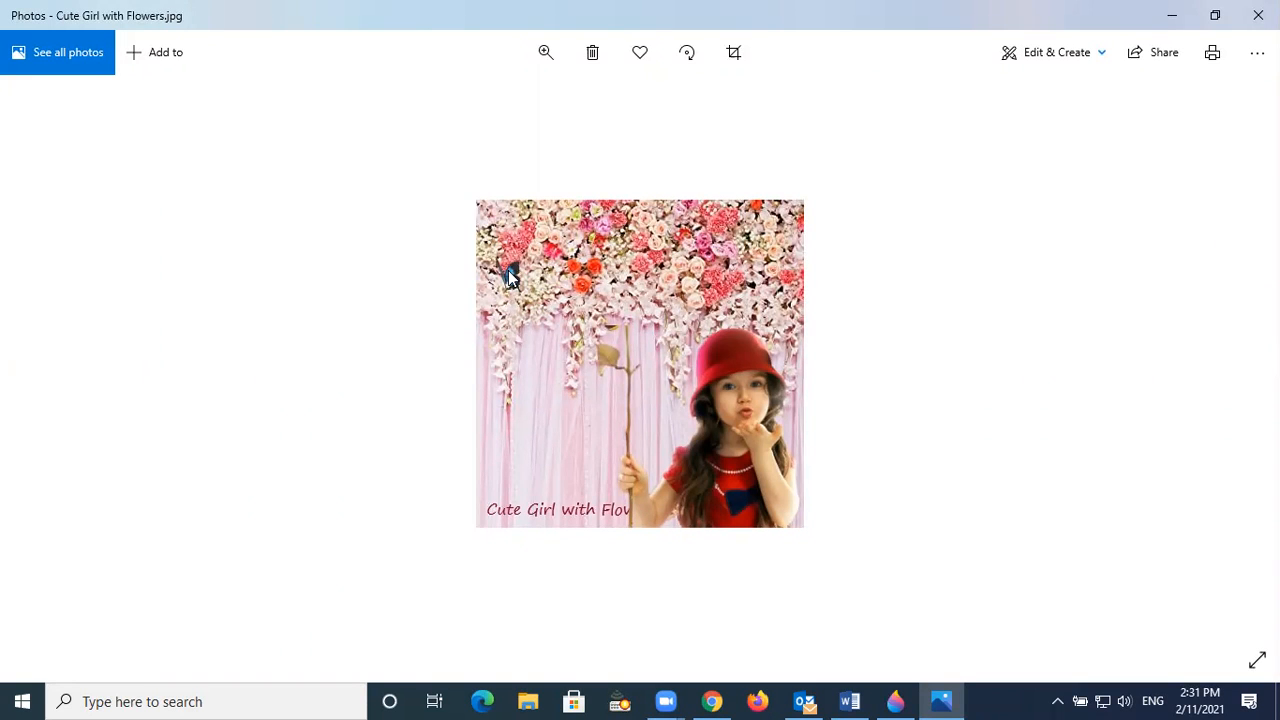
pyautogui.click(1175, 17)
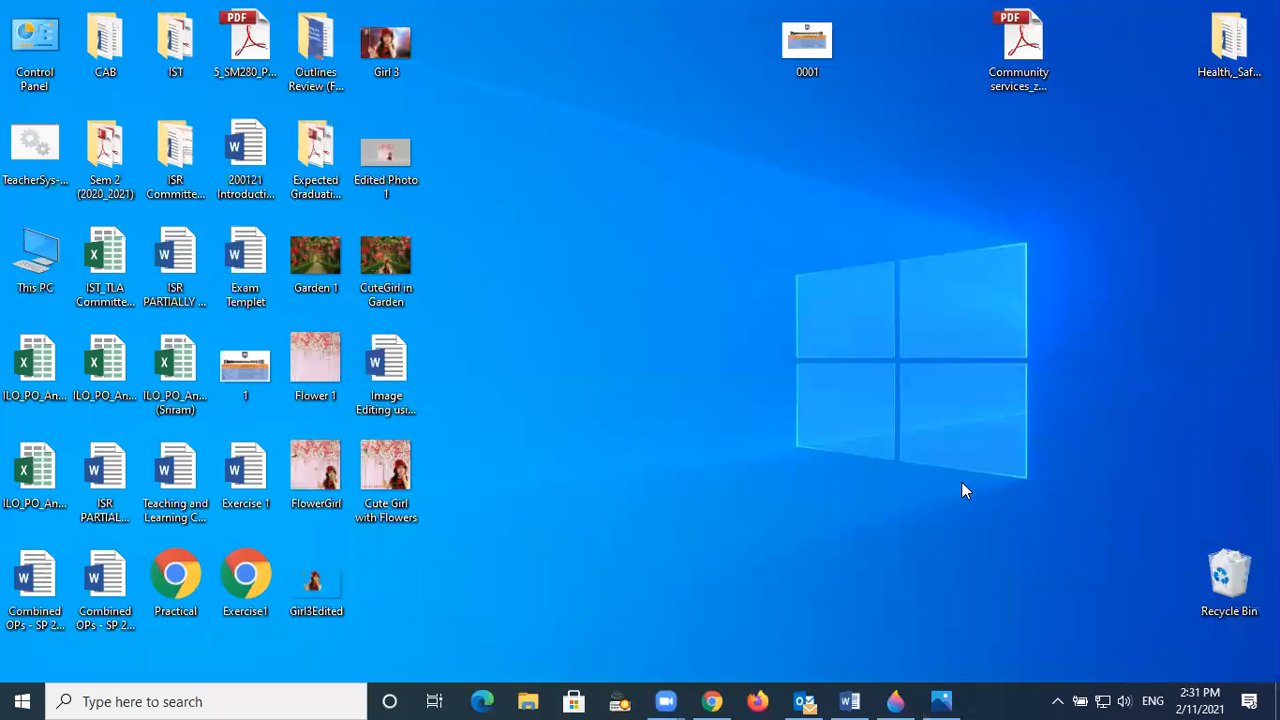
# Switch back to Paint 3D and start a new blank project without saving the changes to Flower 1.jpg
pyautogui.click(895, 699)
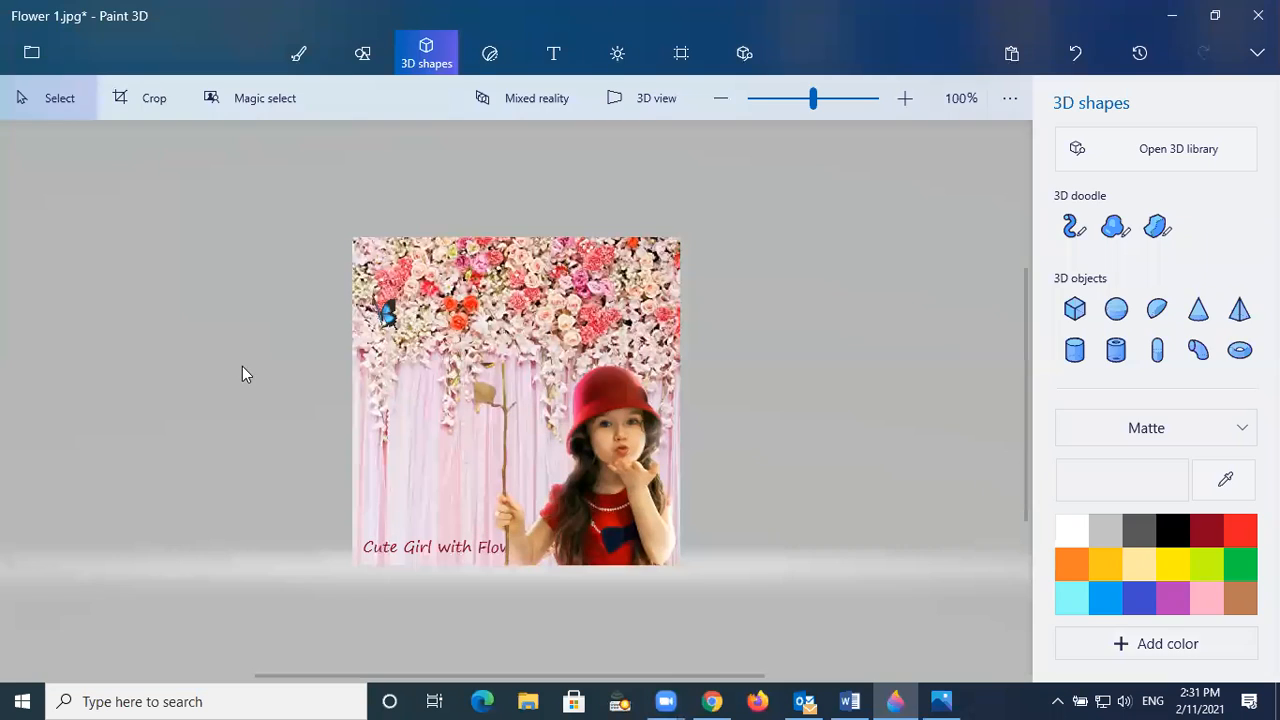
pyautogui.click(31, 52)
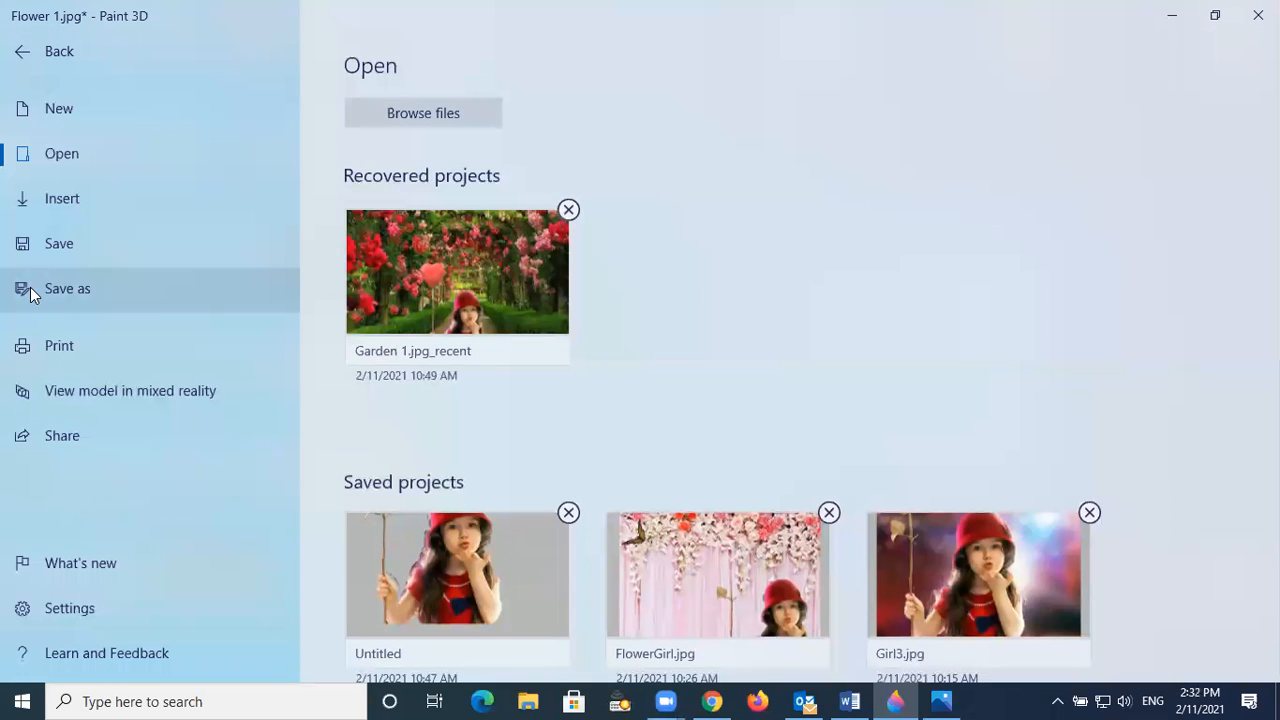
pyautogui.click(58, 105)
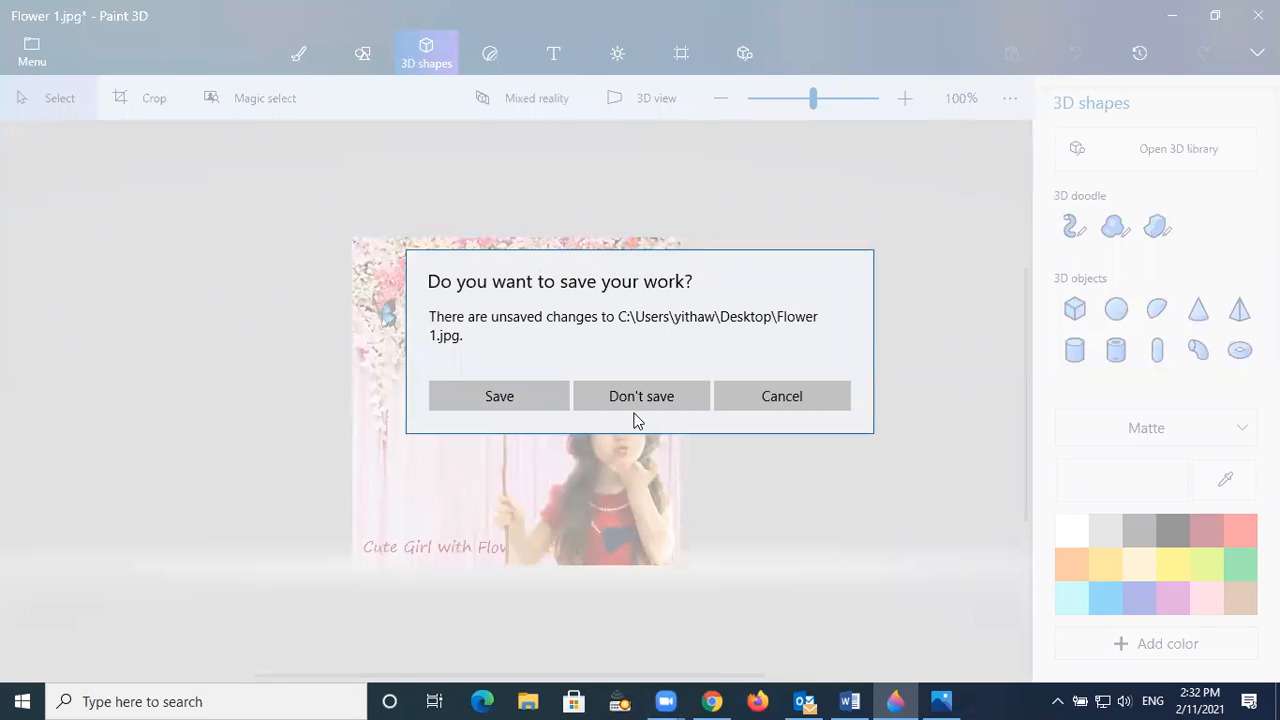
pyautogui.click(643, 403)
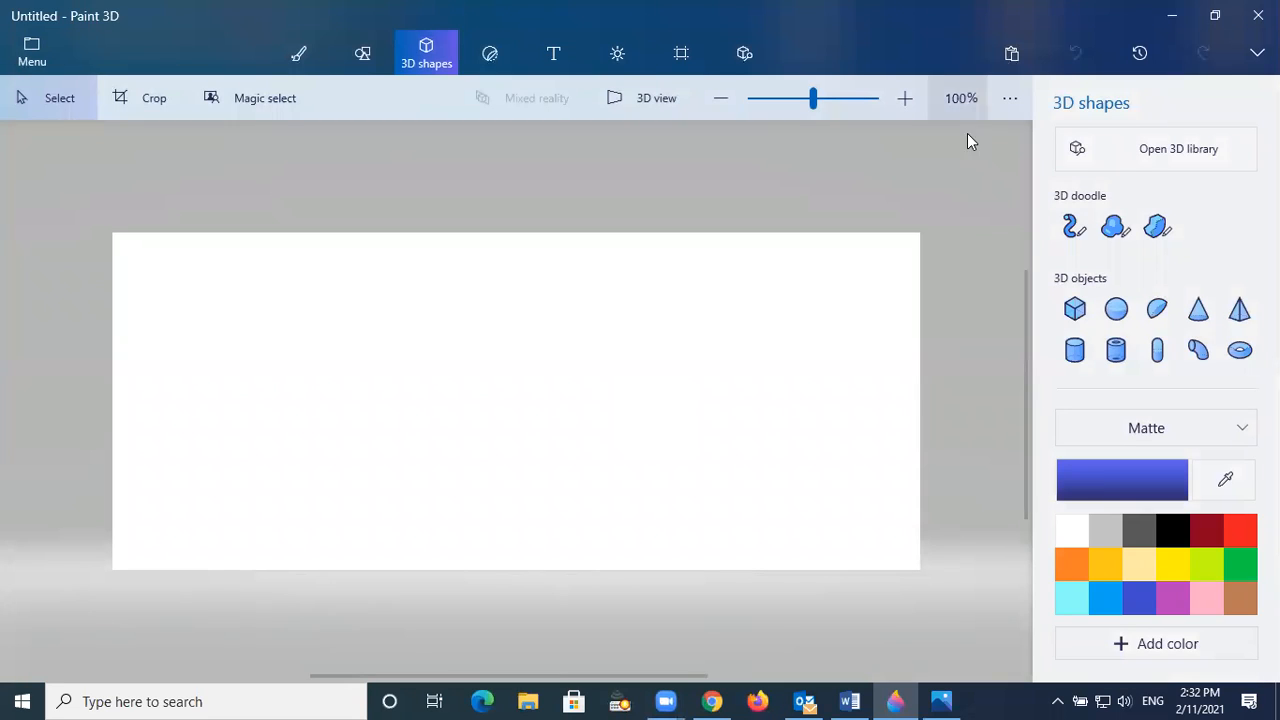
# Open the Girl 3 picture from the Desktop folder
pyautogui.click(33, 58)
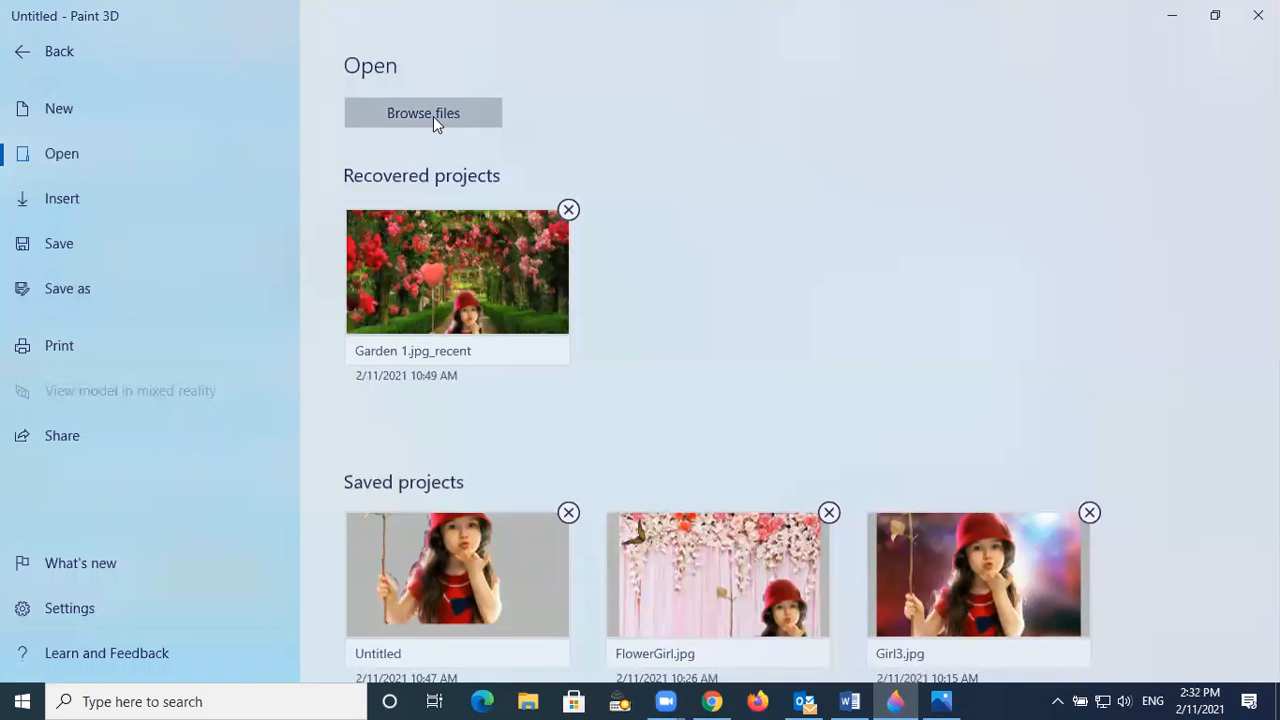
pyautogui.click(431, 114)
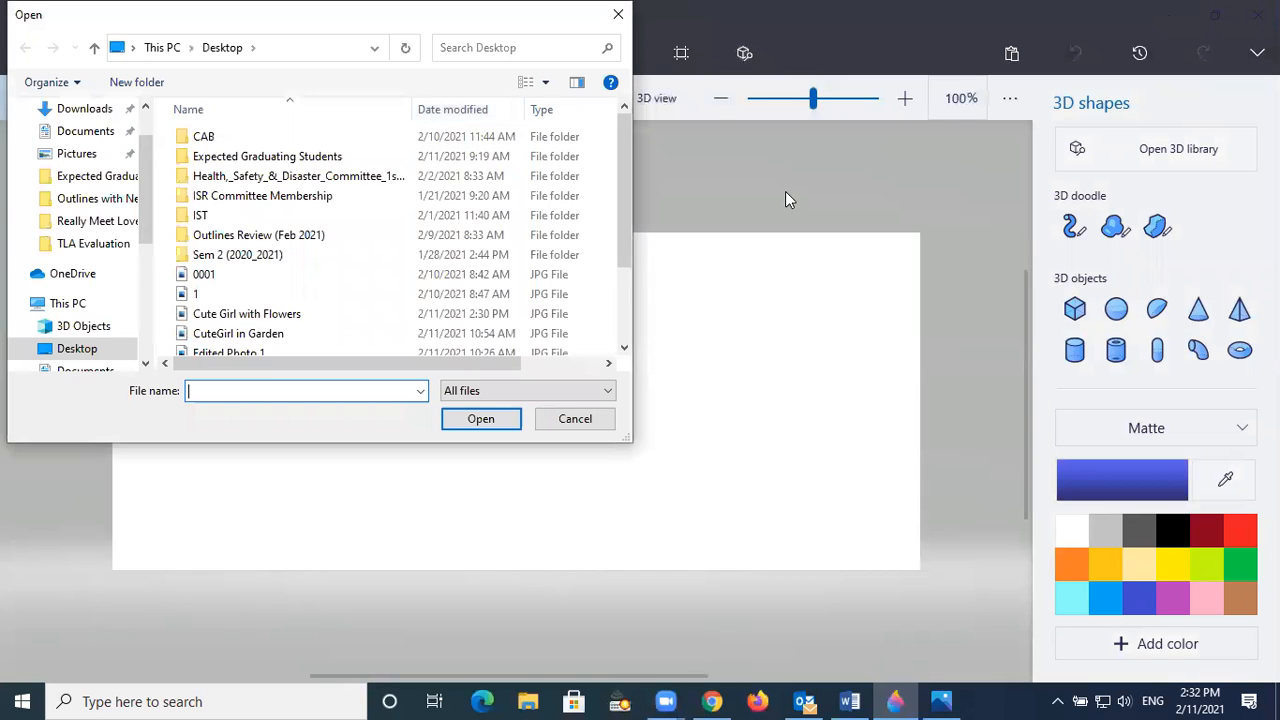
pyautogui.moveTo(630, 250); pyautogui.dragTo(630, 320)
pyautogui.click(203, 325)
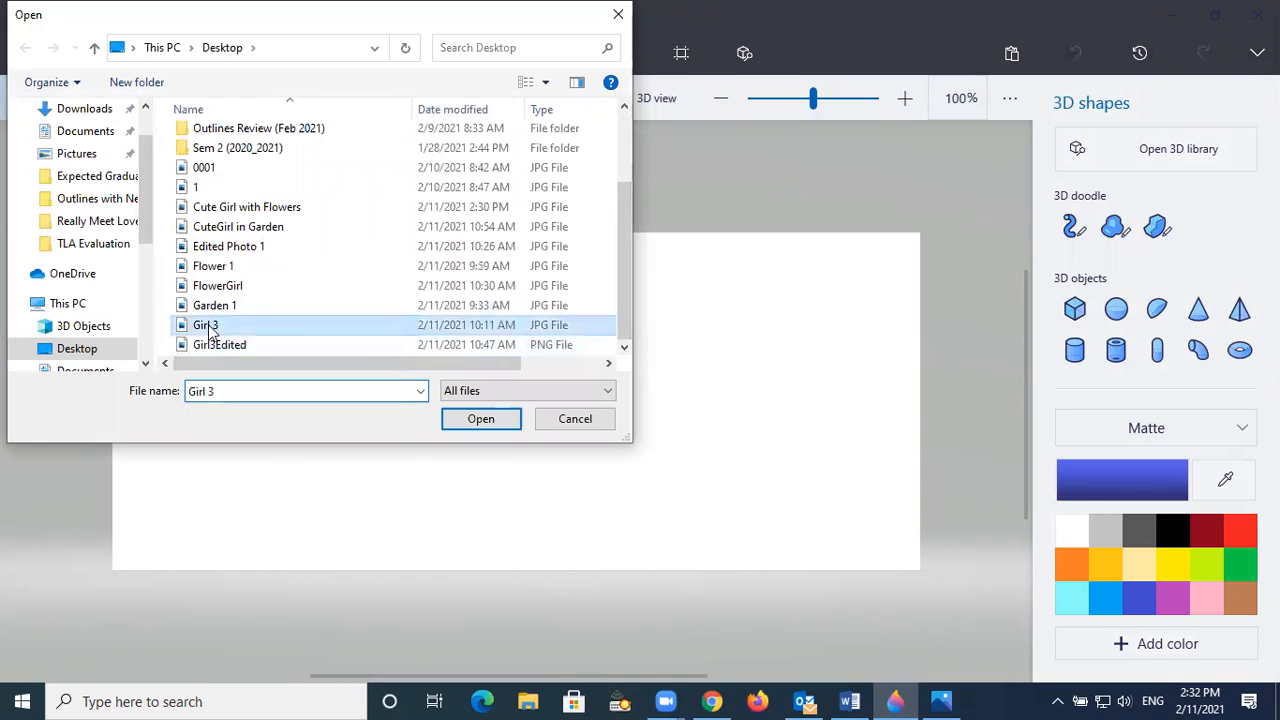
pyautogui.click(481, 419)
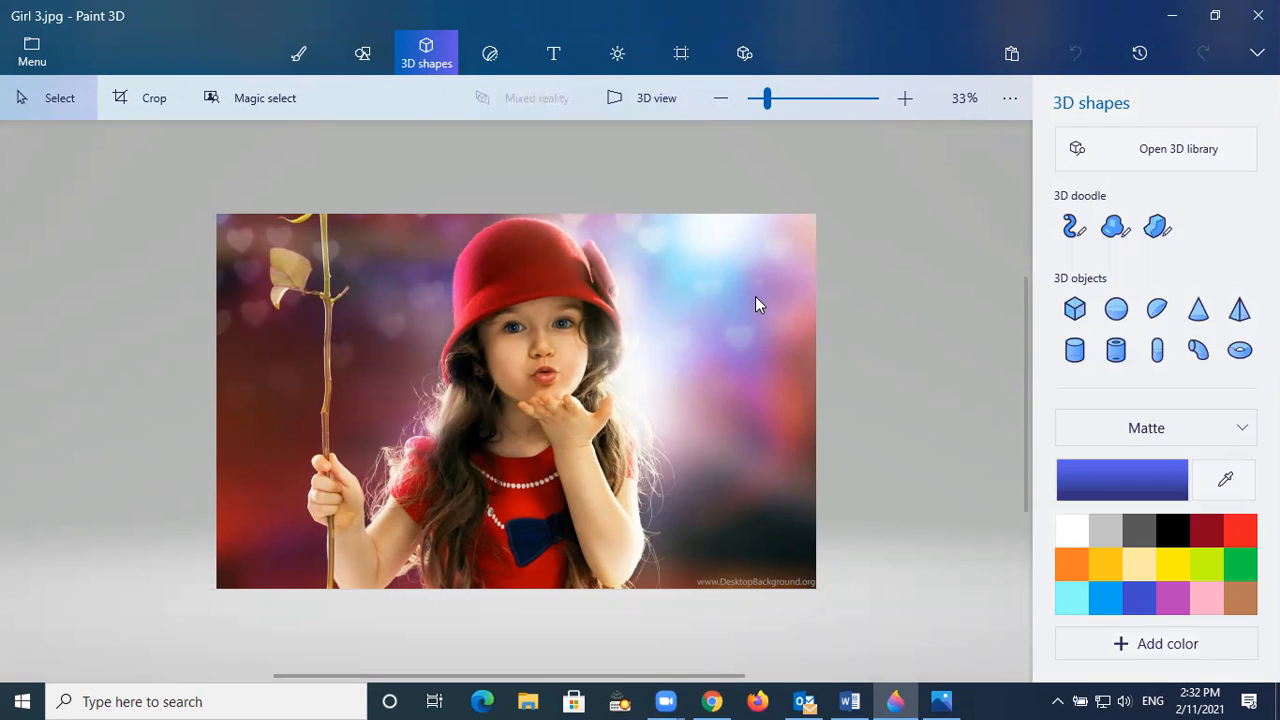
# Run Magic select on the whole picture and remove the background between the stick, hat, hair and raised arm from the cutout
pyautogui.click(258, 105)
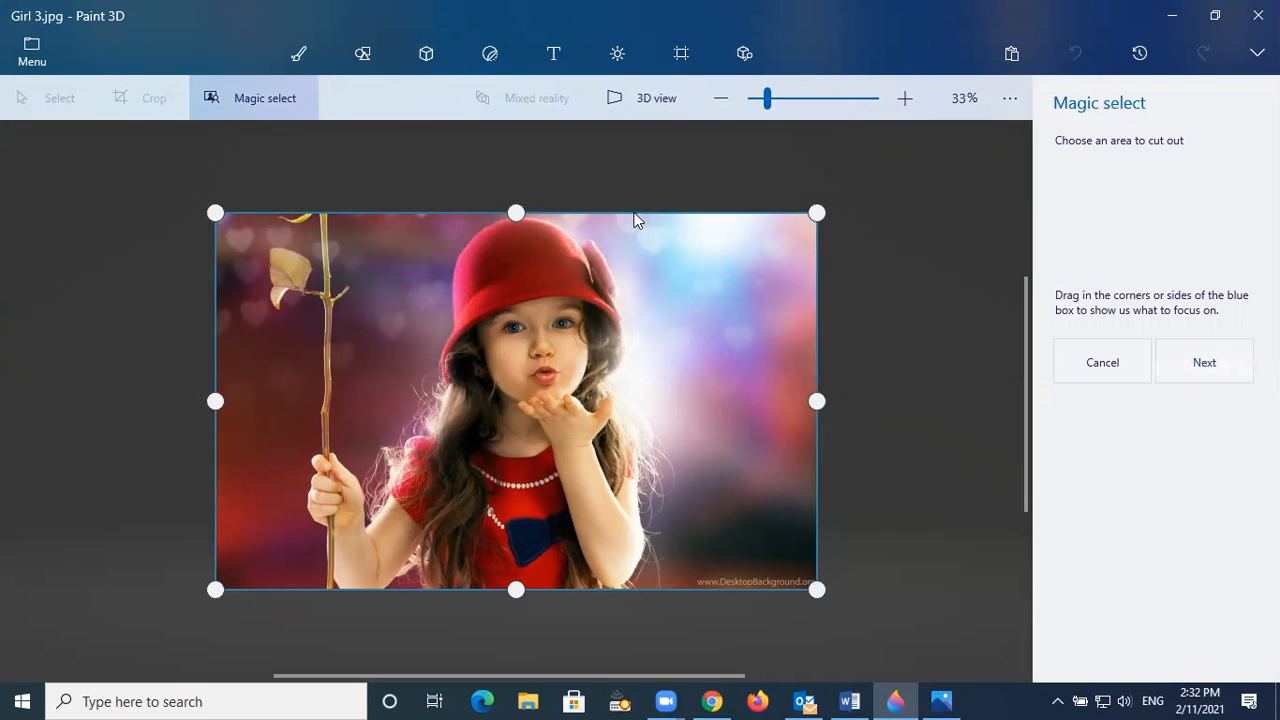
pyautogui.click(1209, 366)
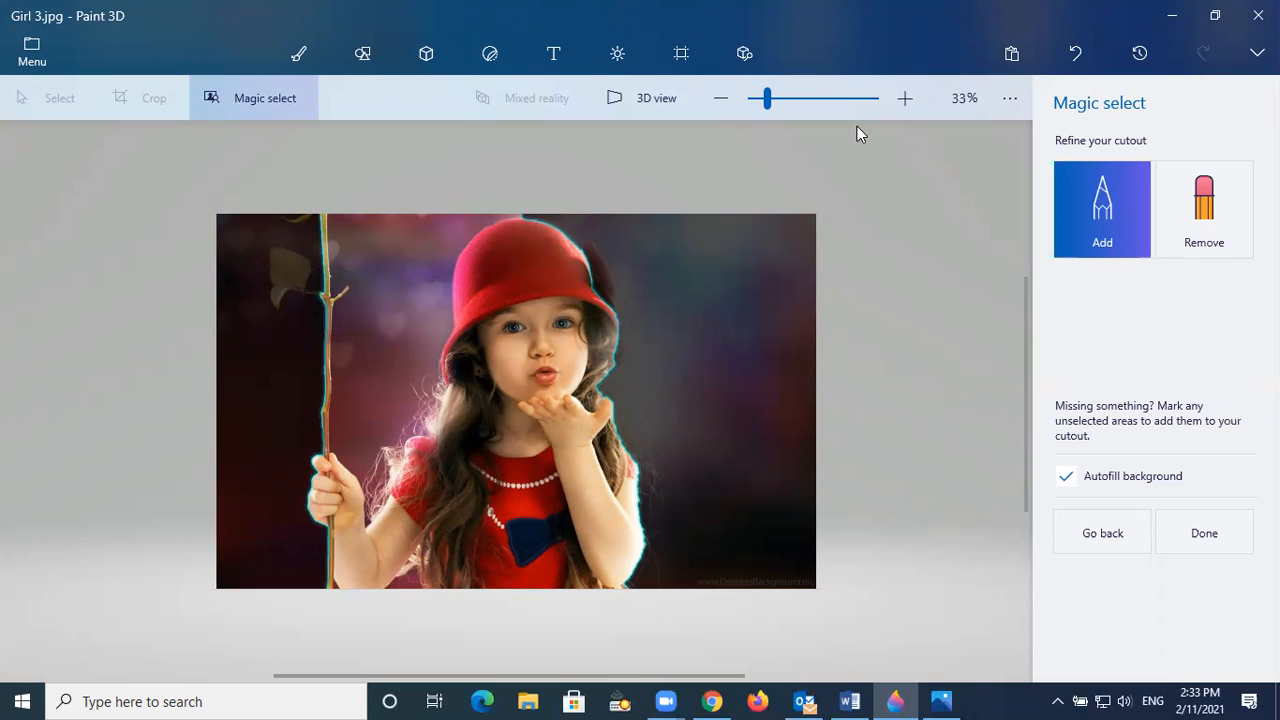
pyautogui.click(1206, 218)
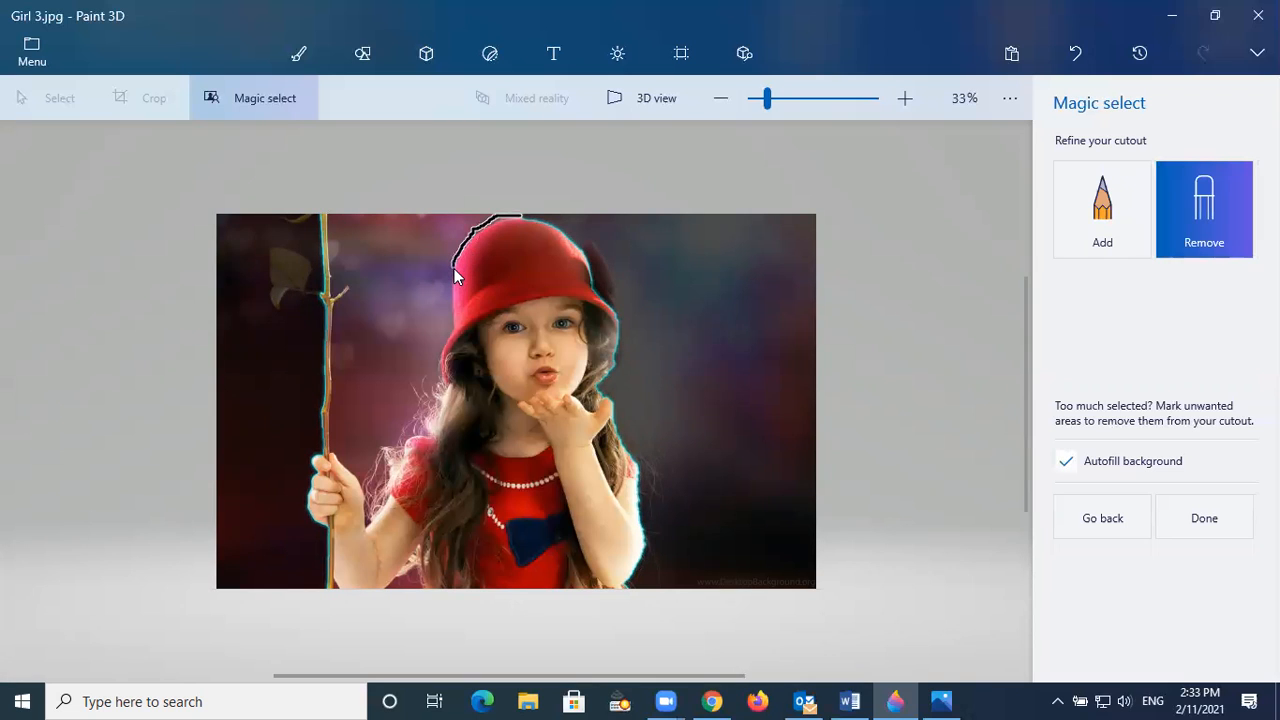
pyautogui.moveTo(449, 313)
pyautogui.mouseDown()
pyautogui.moveTo(434, 384)
pyautogui.moveTo(376, 501)
pyautogui.moveTo(335, 448)
pyautogui.mouseUp()
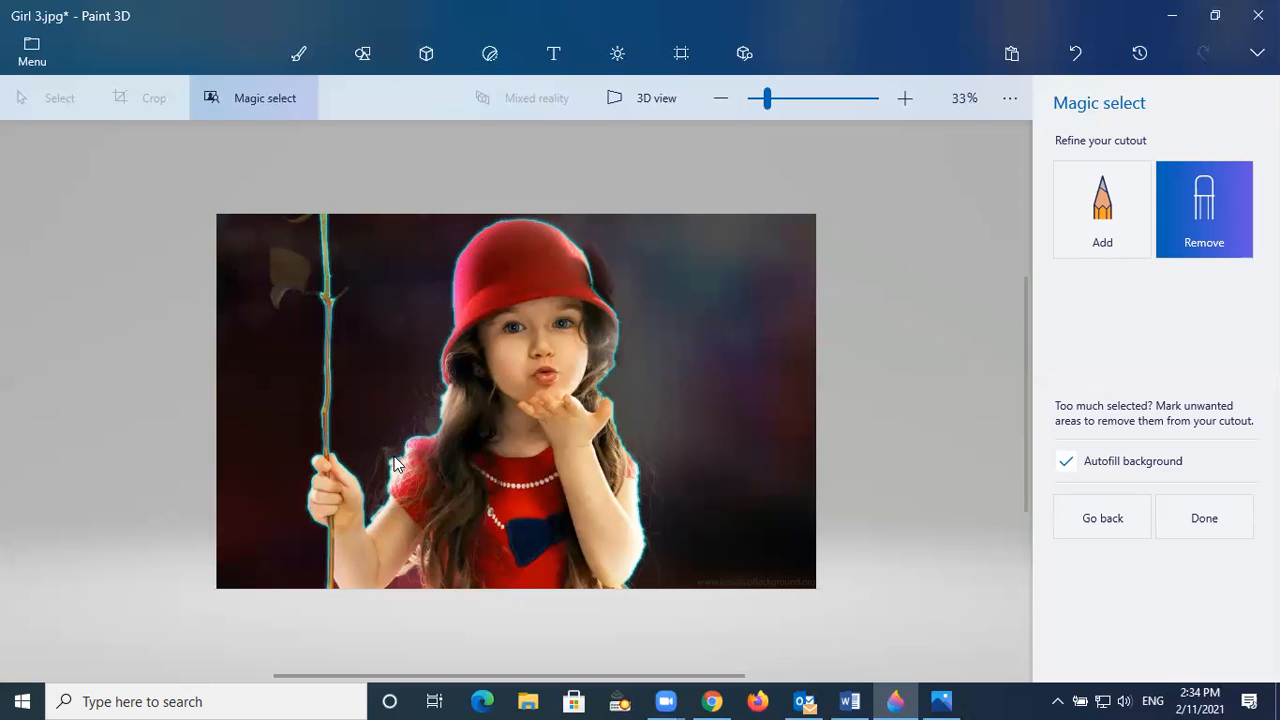
pyautogui.moveTo(399, 458); pyautogui.dragTo(390, 503)
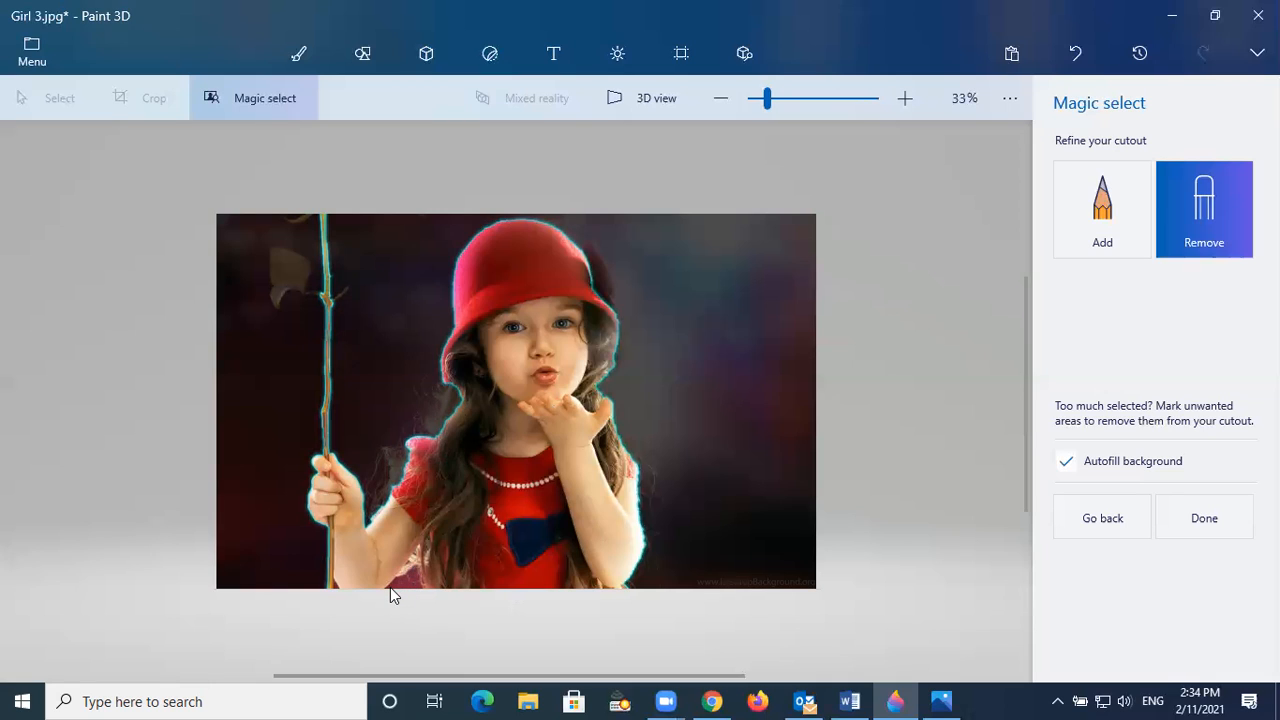
# Remove the background gap between the girl's lower arm and hair, undoing the stroke that also drops the stick
pyautogui.moveTo(394, 586)
pyautogui.mouseDown()
pyautogui.moveTo(415, 529)
pyautogui.moveTo(417, 586)
pyautogui.mouseUp()
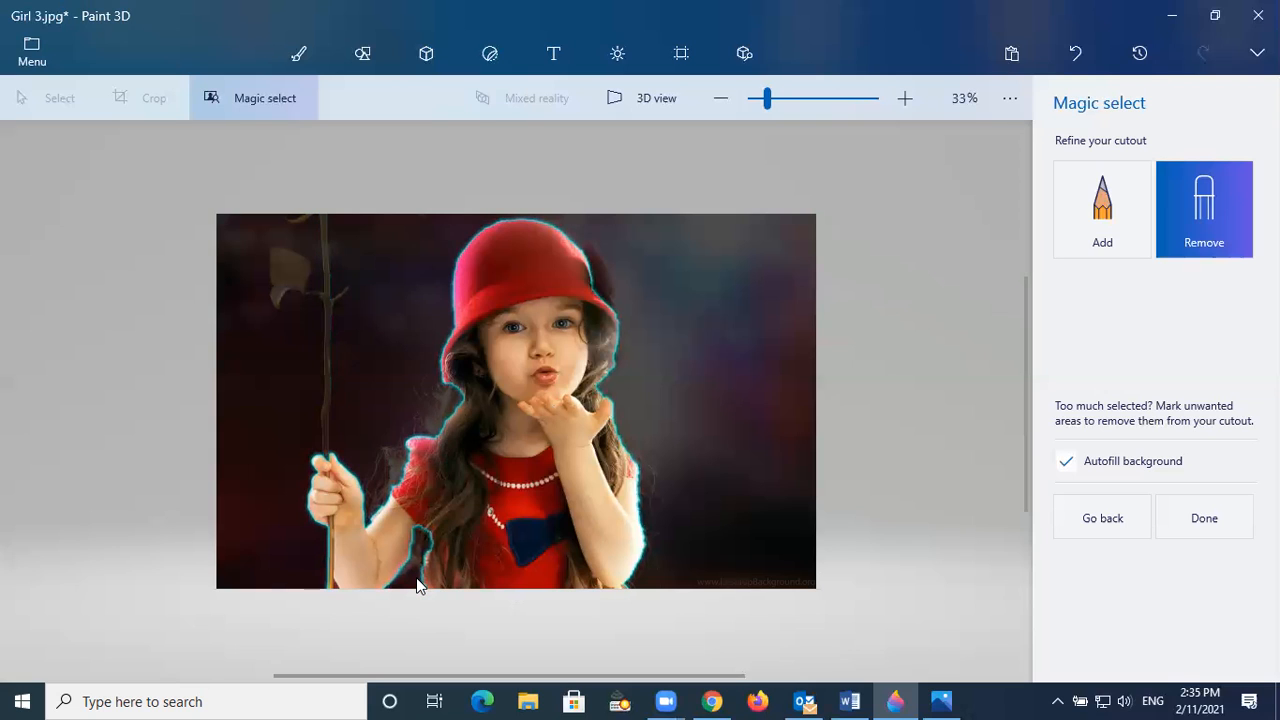
pyautogui.click(1076, 52)
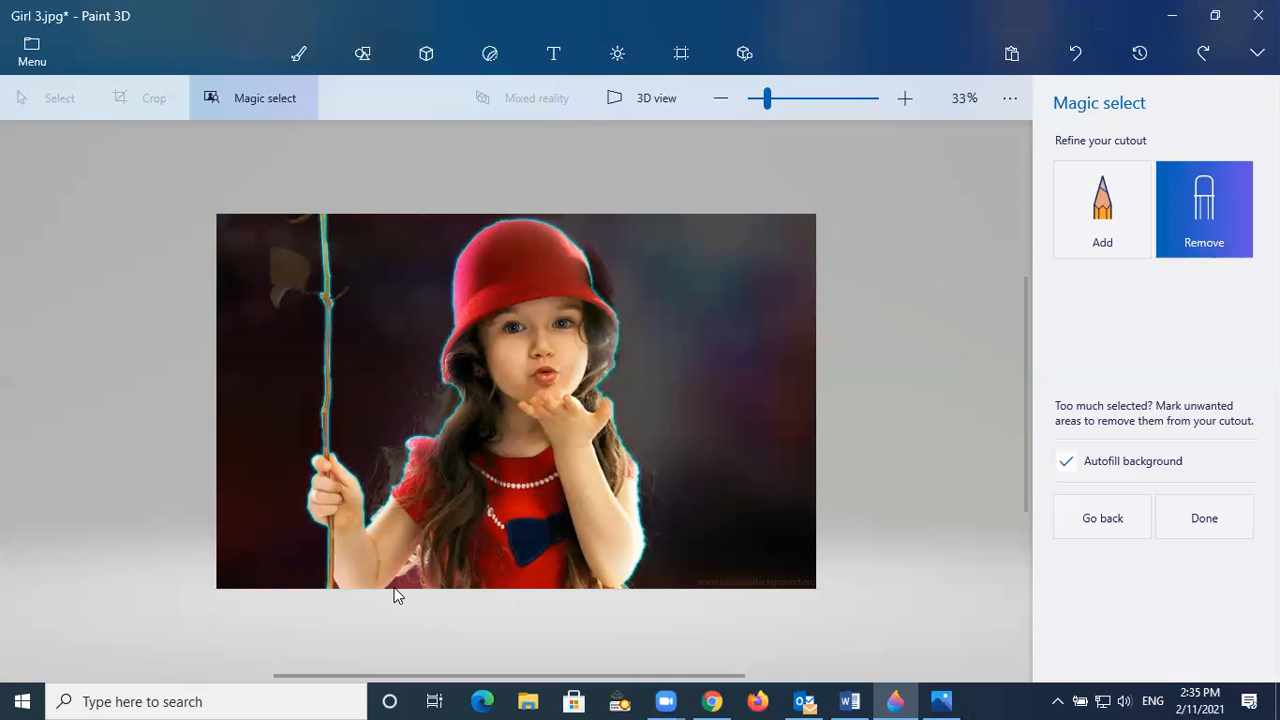
pyautogui.moveTo(398, 587)
pyautogui.mouseDown()
pyautogui.moveTo(416, 571)
pyautogui.moveTo(426, 605)
pyautogui.mouseUp()
# Add the stick's leaf and small side twig to the cutout
pyautogui.click(1106, 203)
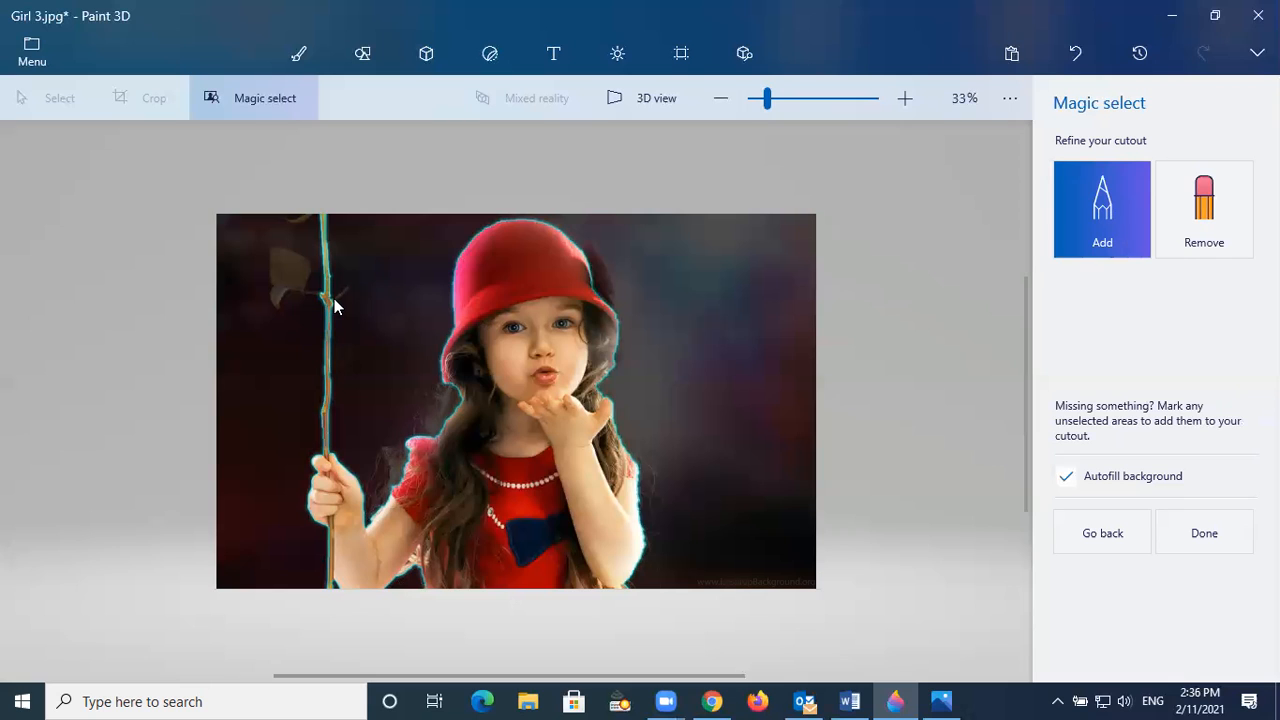
pyautogui.moveTo(345, 291); pyautogui.dragTo(347, 289)
pyautogui.moveTo(287, 276); pyautogui.dragTo(287, 276)
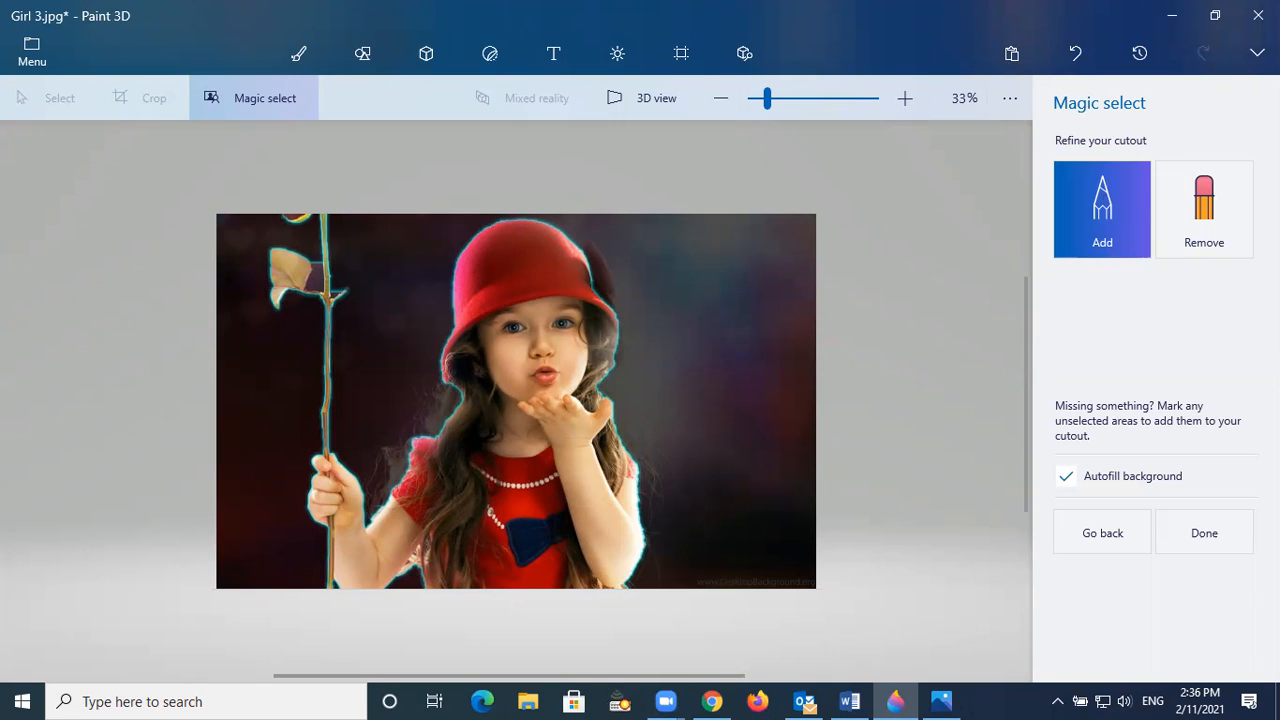
# Remove the background patch between the leaf and the stick, and complete the girl's cutout with background autofill on
pyautogui.click(1222, 207)
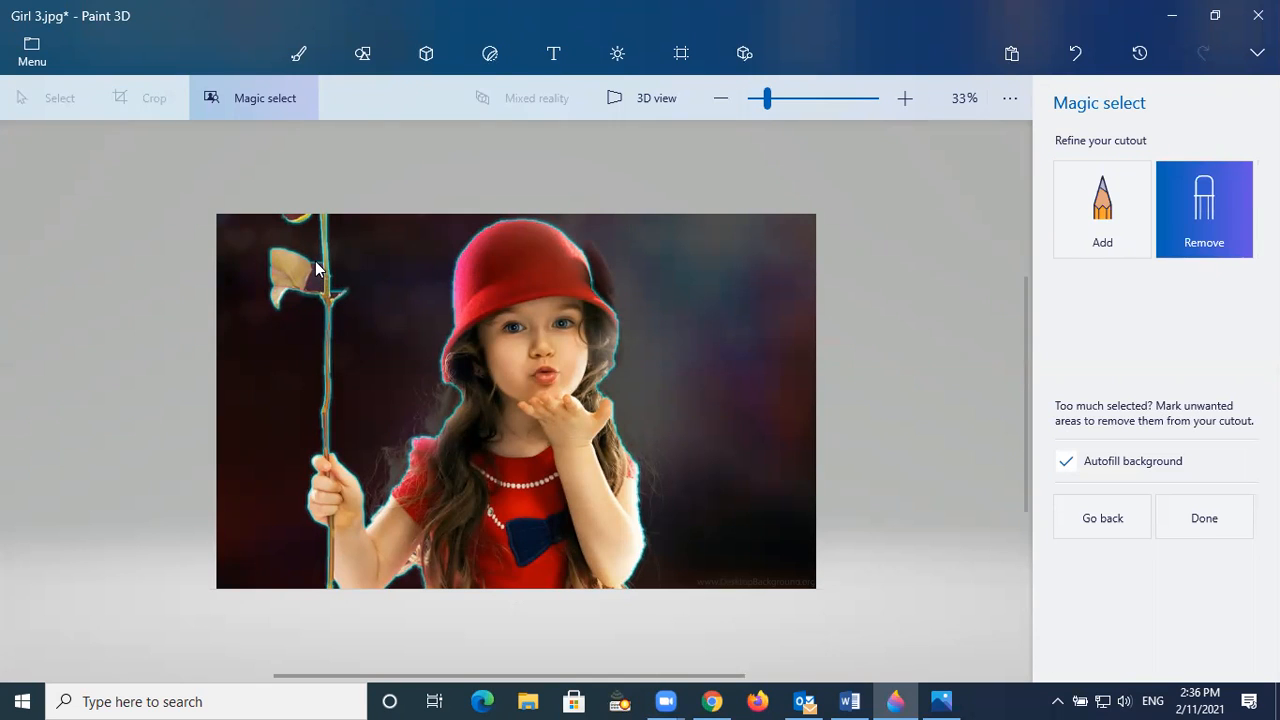
pyautogui.moveTo(315, 274); pyautogui.dragTo(316, 288)
pyautogui.click(1210, 522)
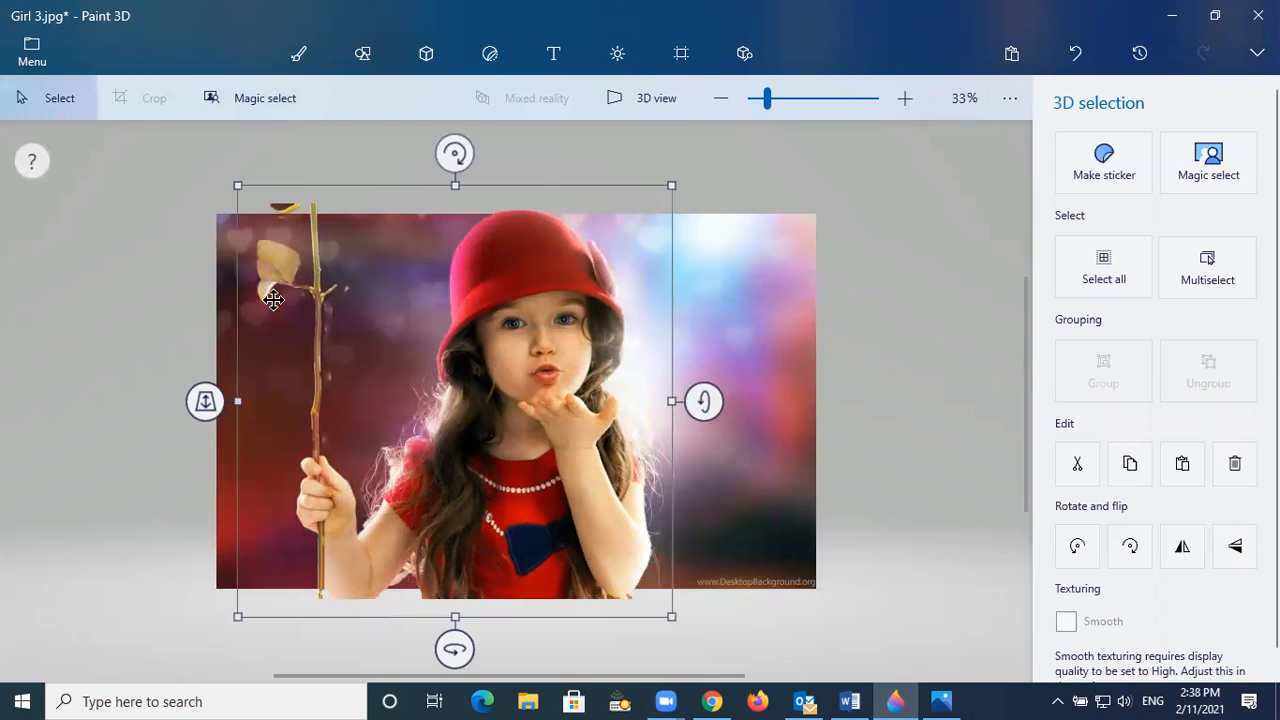
# Move the girl's cutout off its original background and copy it
pyautogui.moveTo(371, 314); pyautogui.dragTo(709, 274)
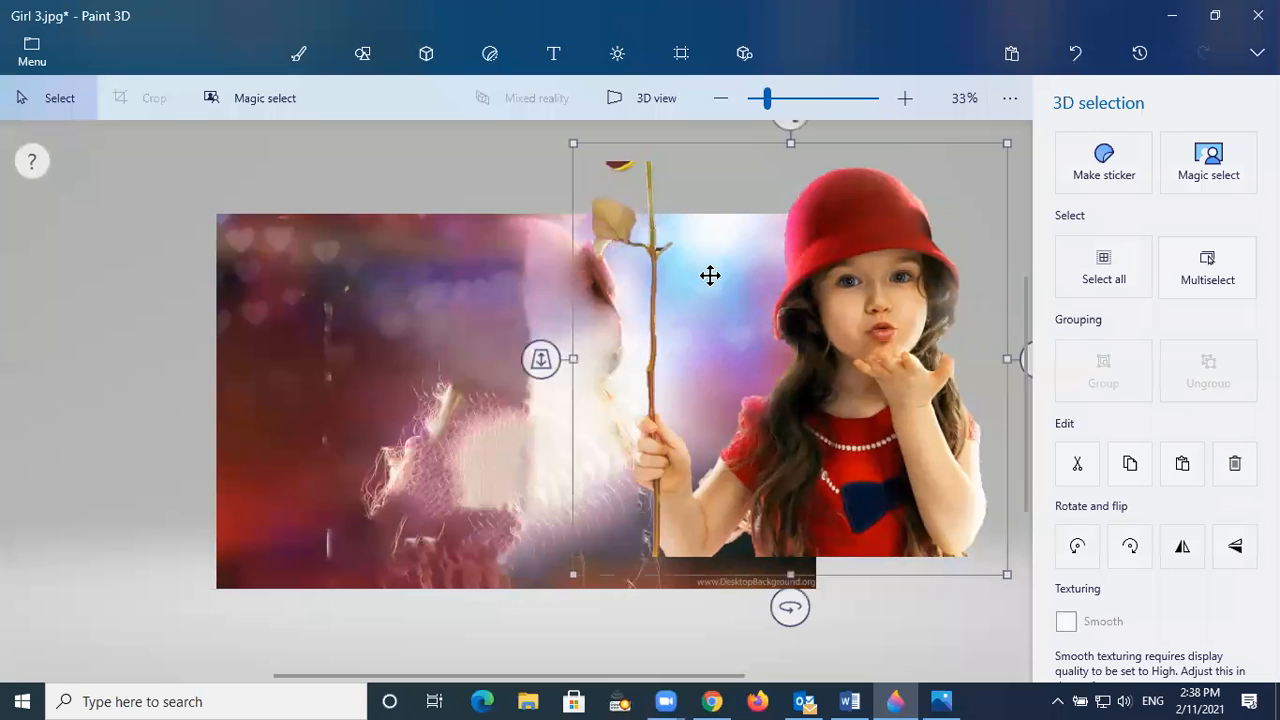
pyautogui.rightClick(750, 321)
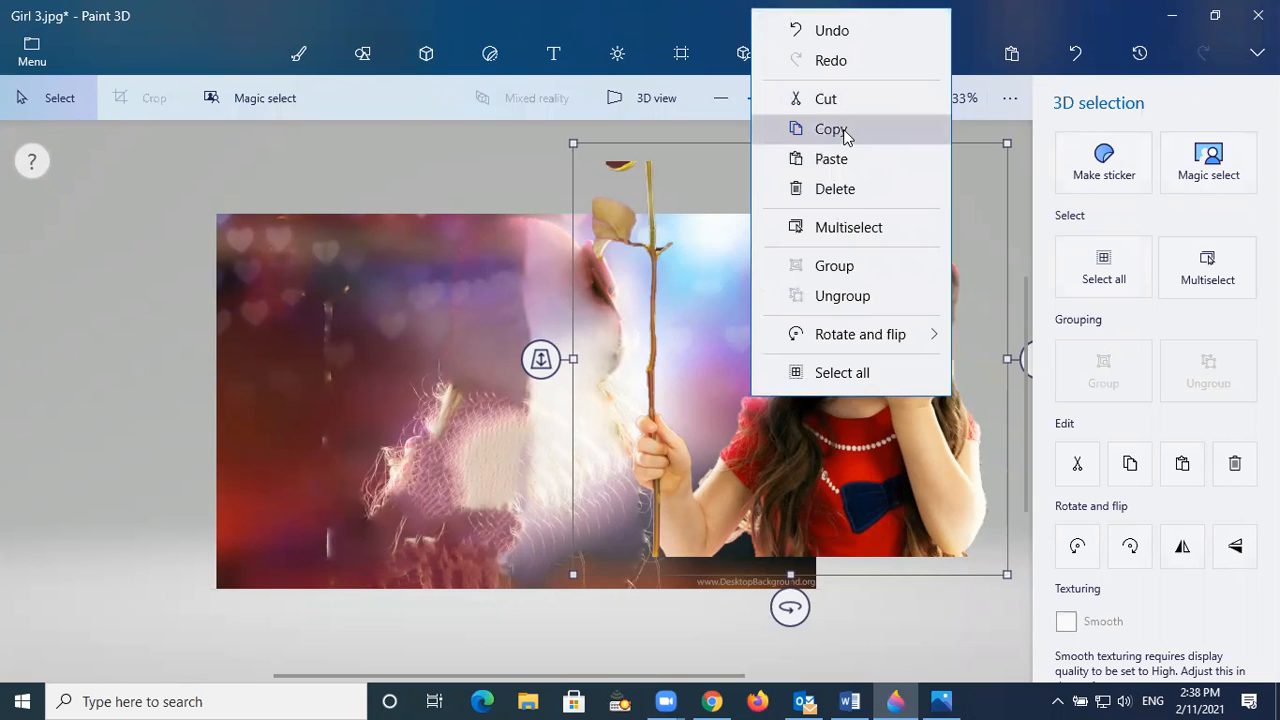
pyautogui.click(843, 132)
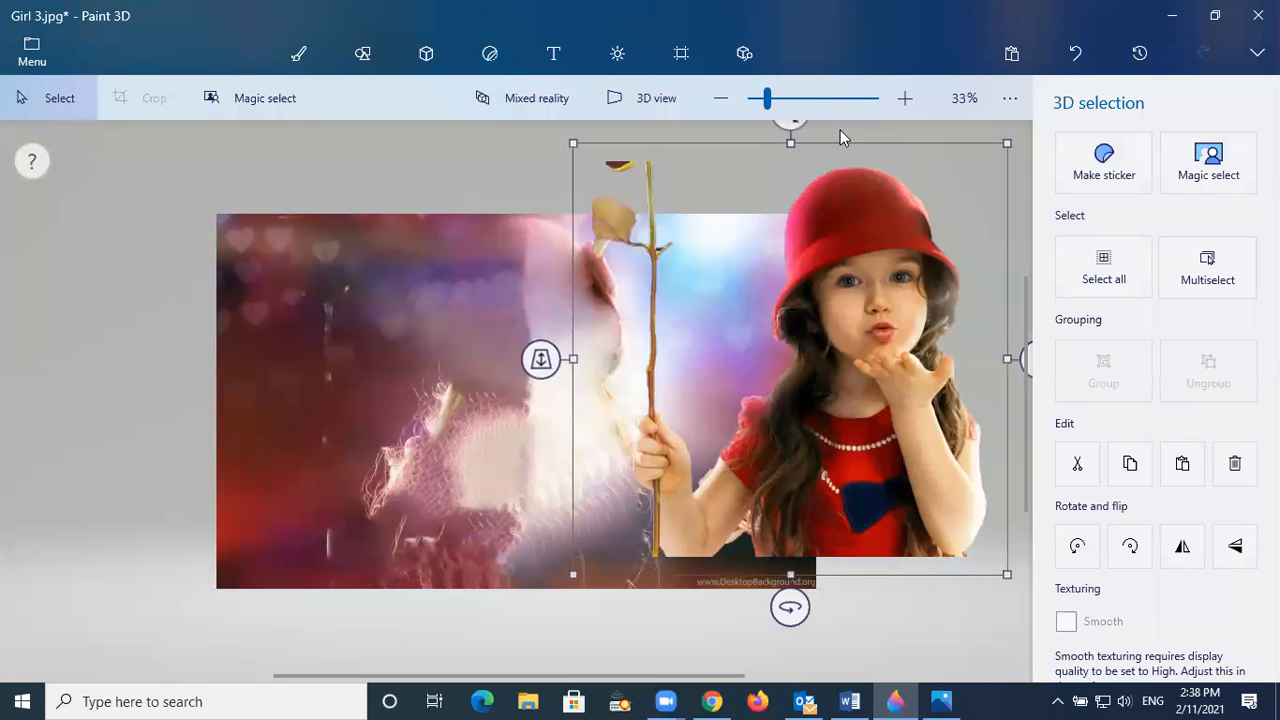
# Start a new blank project without saving the changes to Girl 3.jpg
pyautogui.click(28, 55)
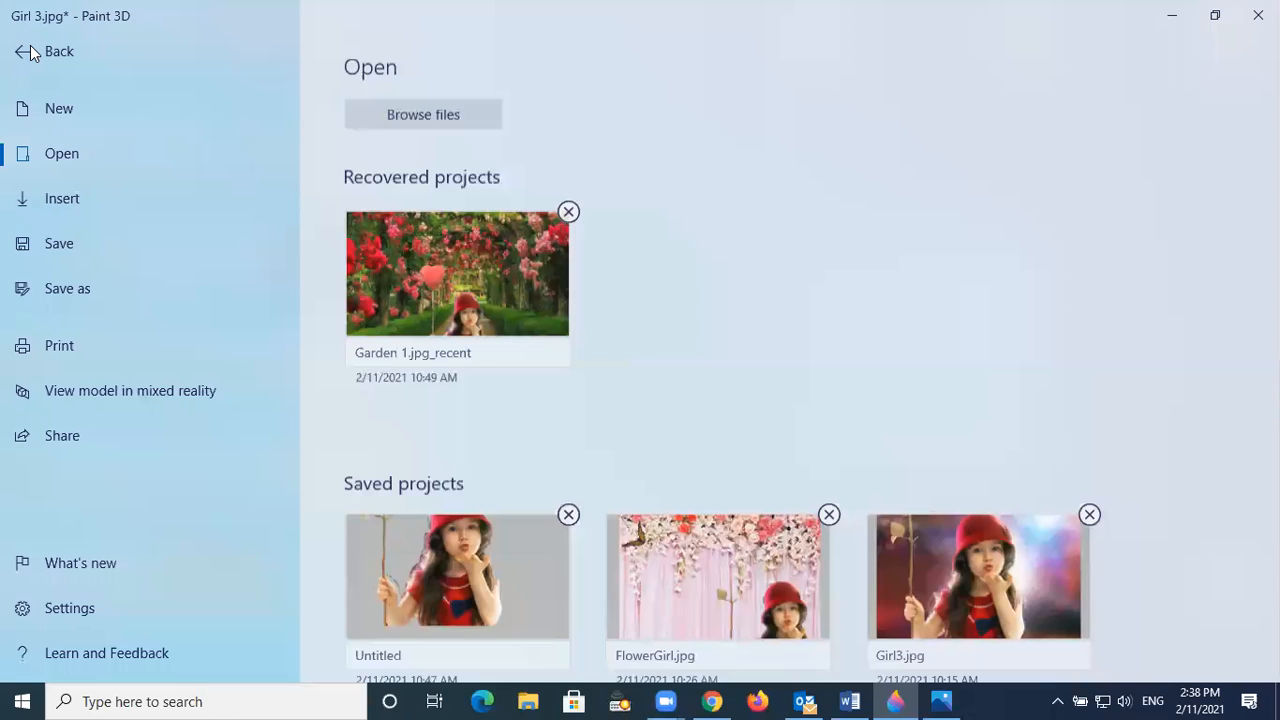
pyautogui.click(43, 112)
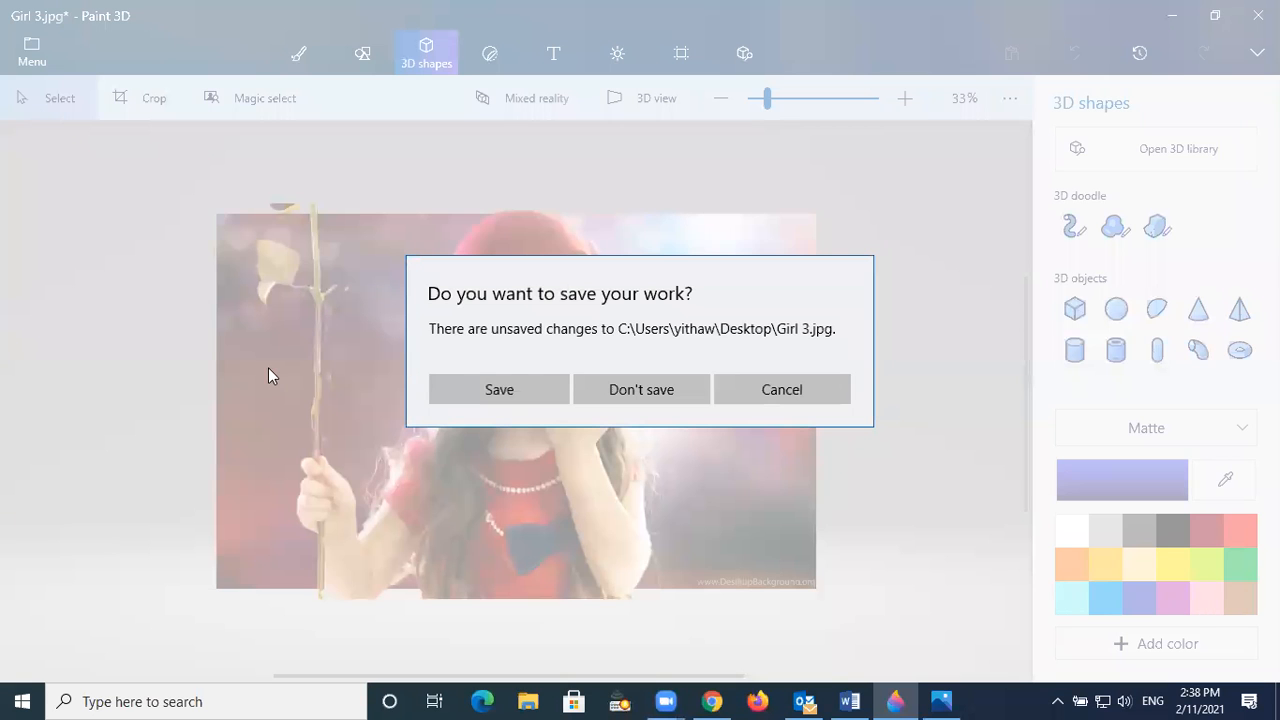
pyautogui.click(645, 392)
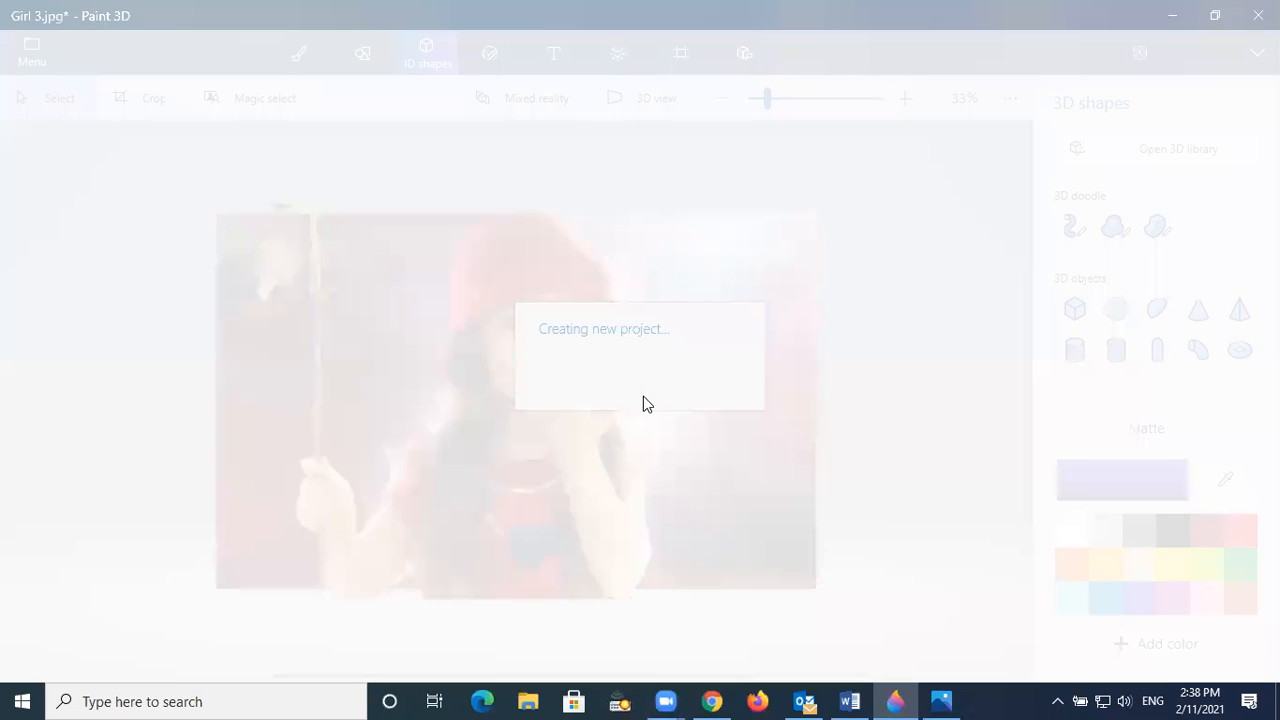
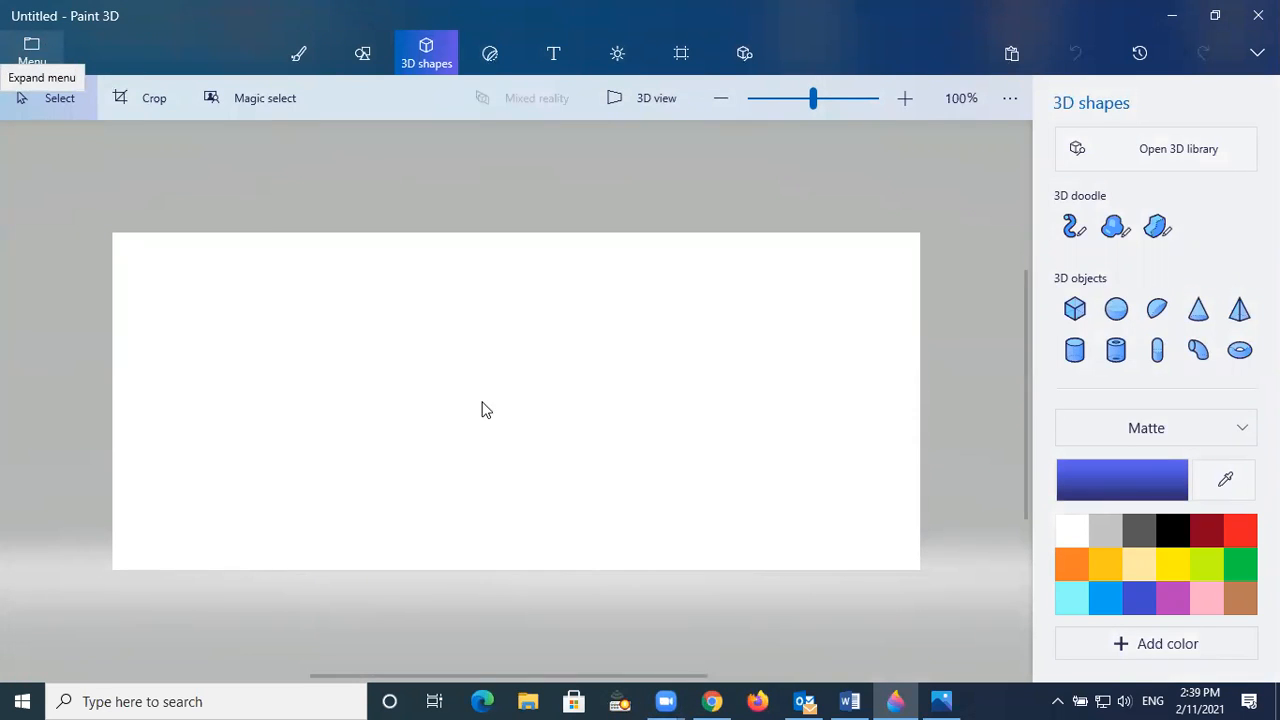
# Paste the girl's cutout into the blank project and shrink it proportionally to less than the canvas height
pyautogui.rightClick(525, 394)
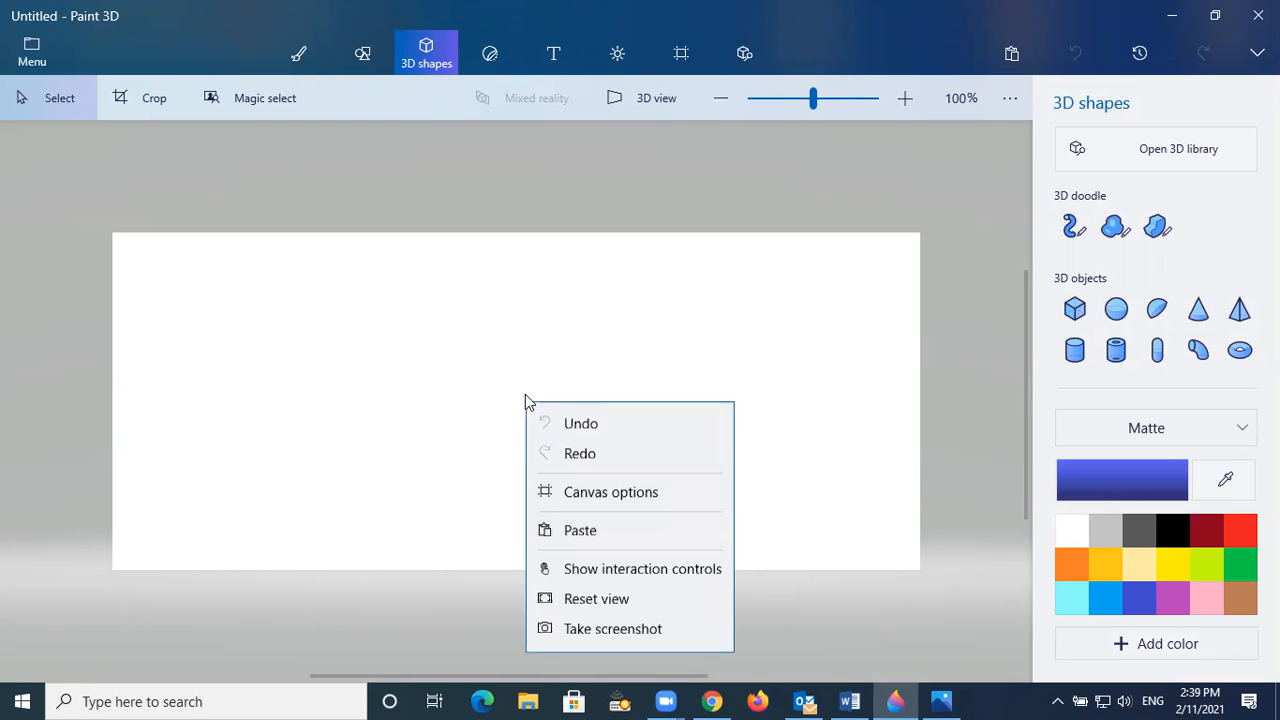
pyautogui.click(584, 533)
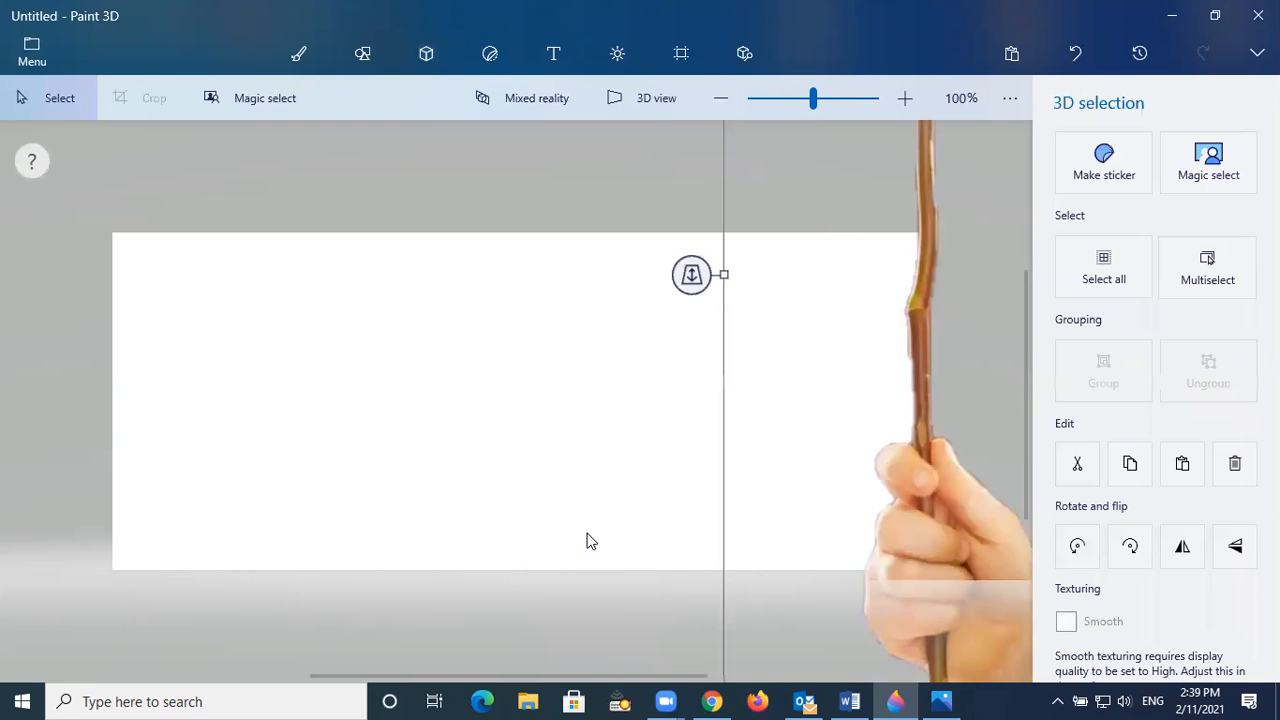
pyautogui.moveTo(783, 305); pyautogui.dragTo(271, 634)
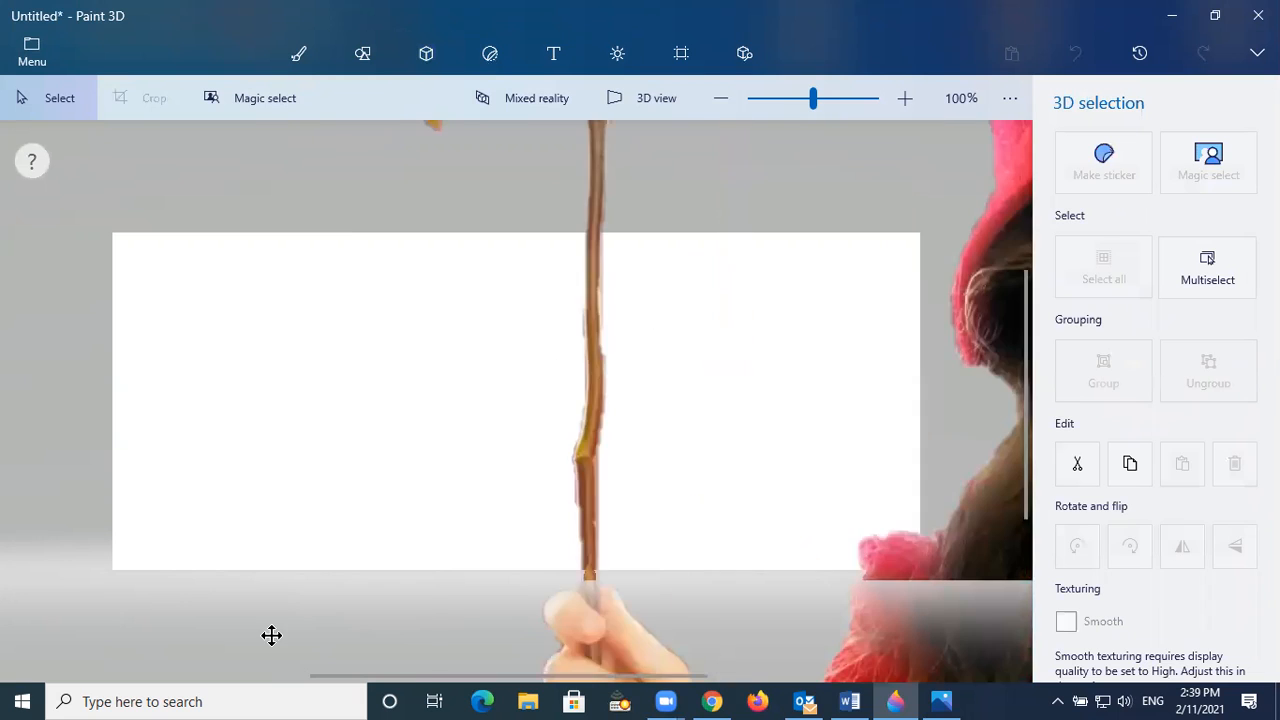
pyautogui.moveTo(586, 236); pyautogui.dragTo(623, 580)
pyautogui.moveTo(250, 337); pyautogui.dragTo(574, 434)
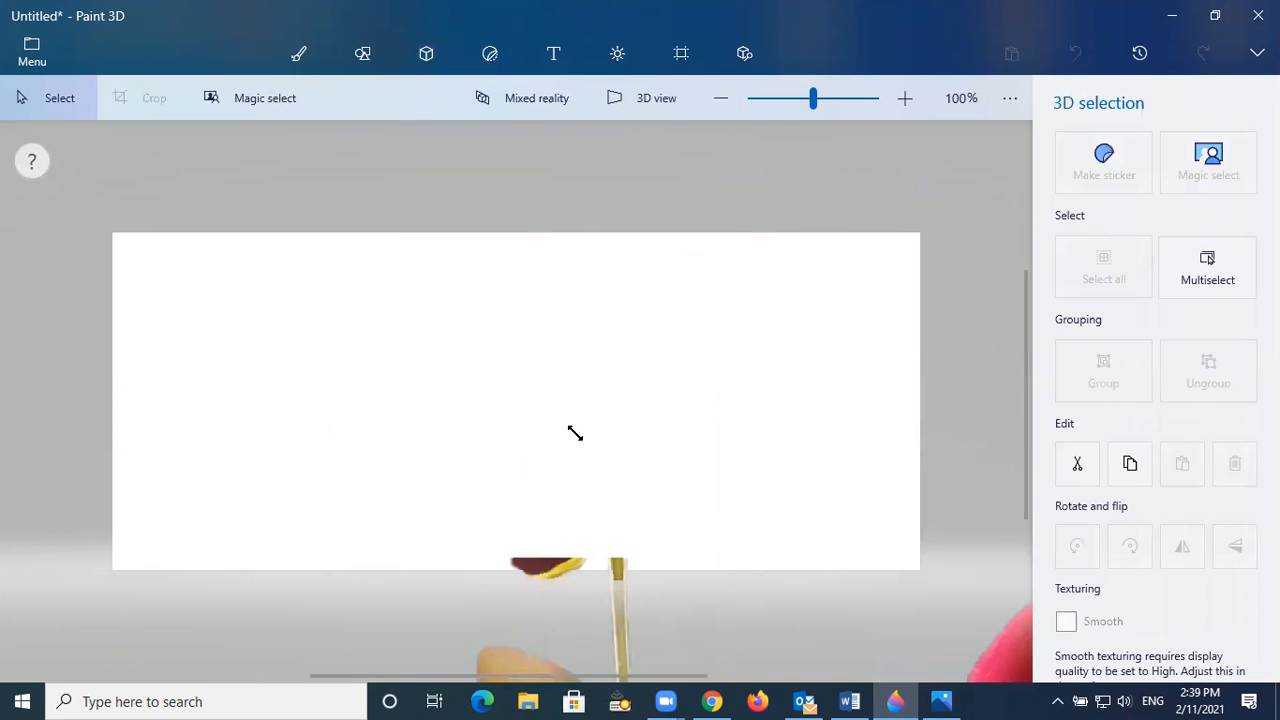
pyautogui.moveTo(708, 638); pyautogui.dragTo(390, 346)
pyautogui.moveTo(134, 243); pyautogui.dragTo(525, 509)
pyautogui.moveTo(586, 537); pyautogui.dragTo(369, 260)
pyautogui.moveTo(211, 240); pyautogui.dragTo(560, 491)
pyautogui.click(359, 204)
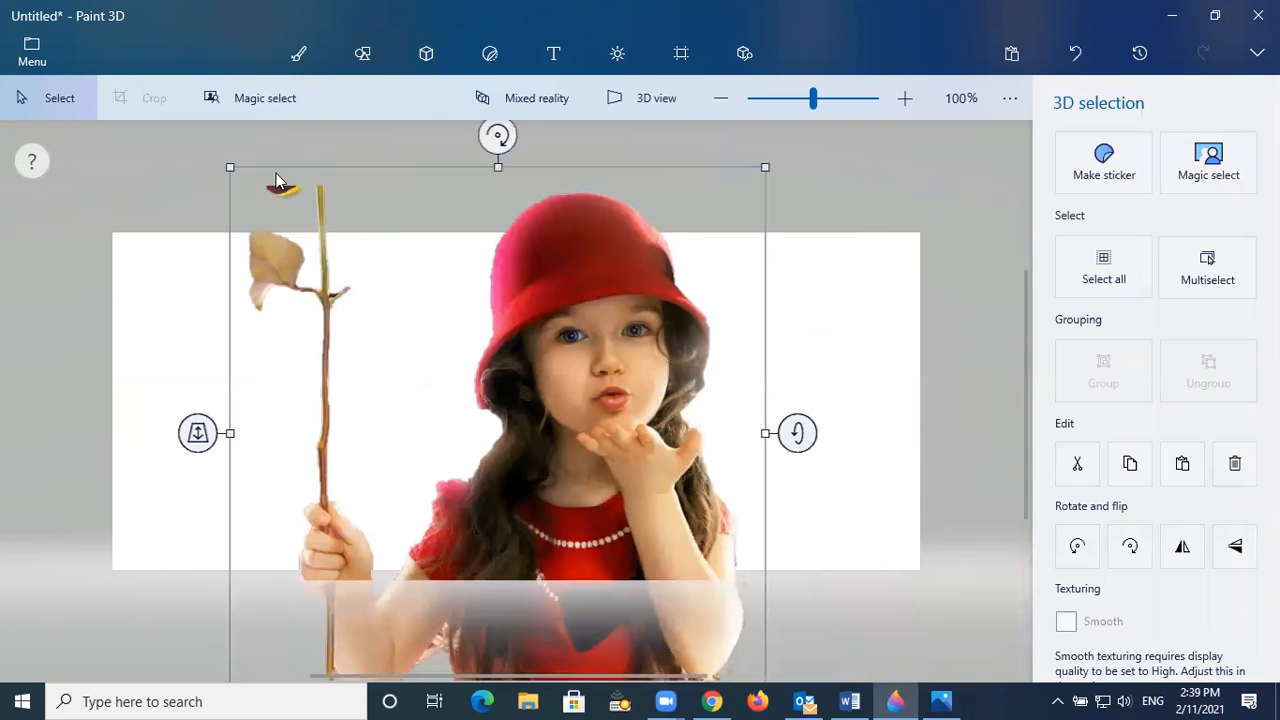
pyautogui.moveTo(224, 160); pyautogui.dragTo(552, 428)
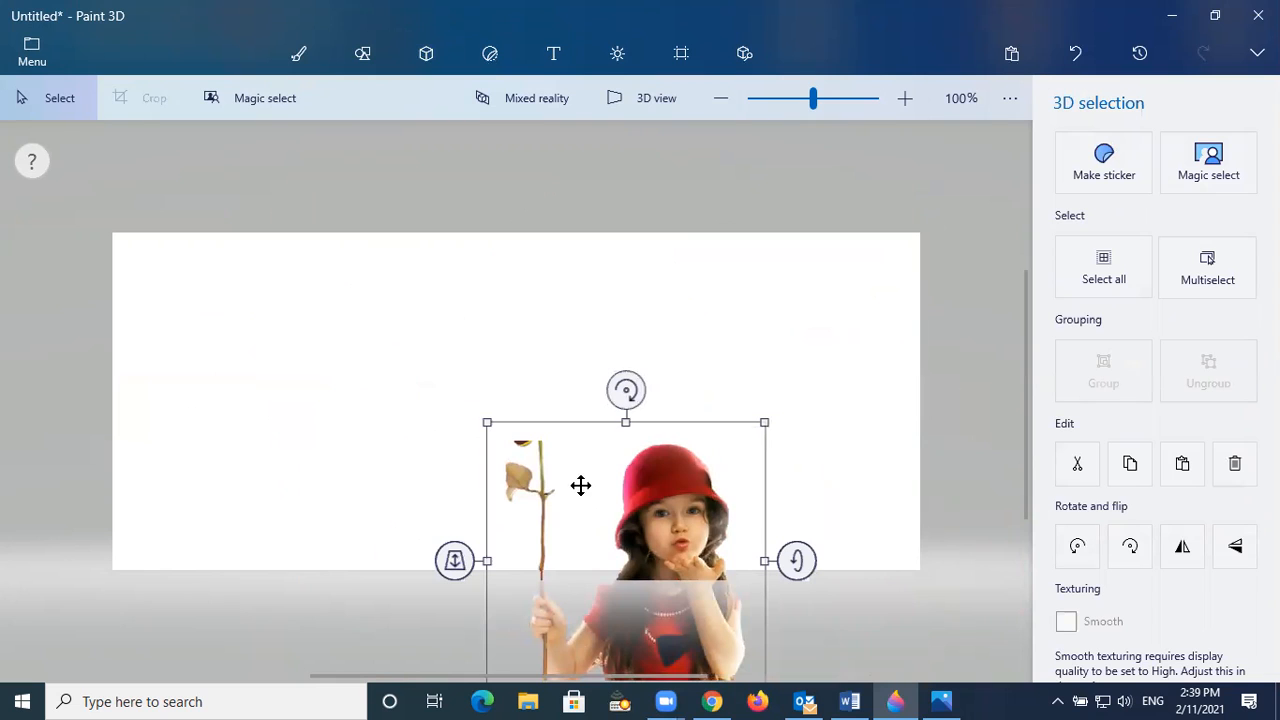
# Move the girl's cutout fully onto the canvas, slightly left of its centre, and make the canvas transparent
pyautogui.click(603, 449)
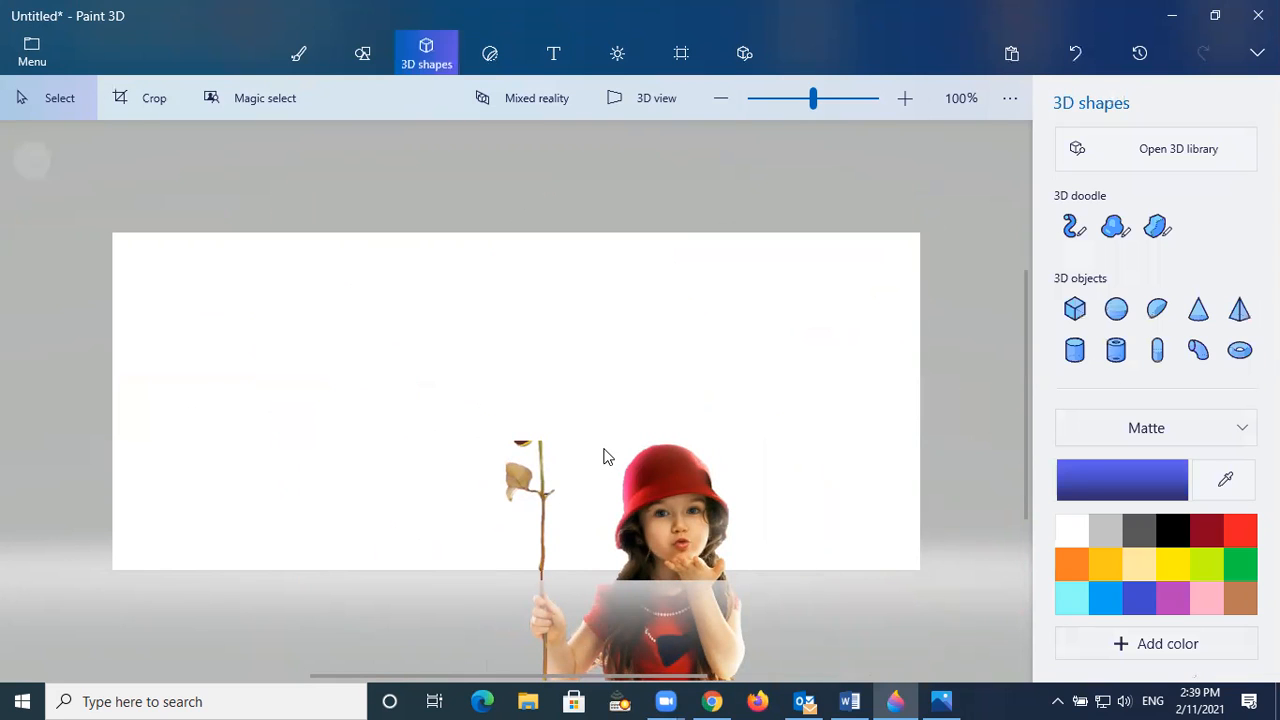
pyautogui.click(662, 518)
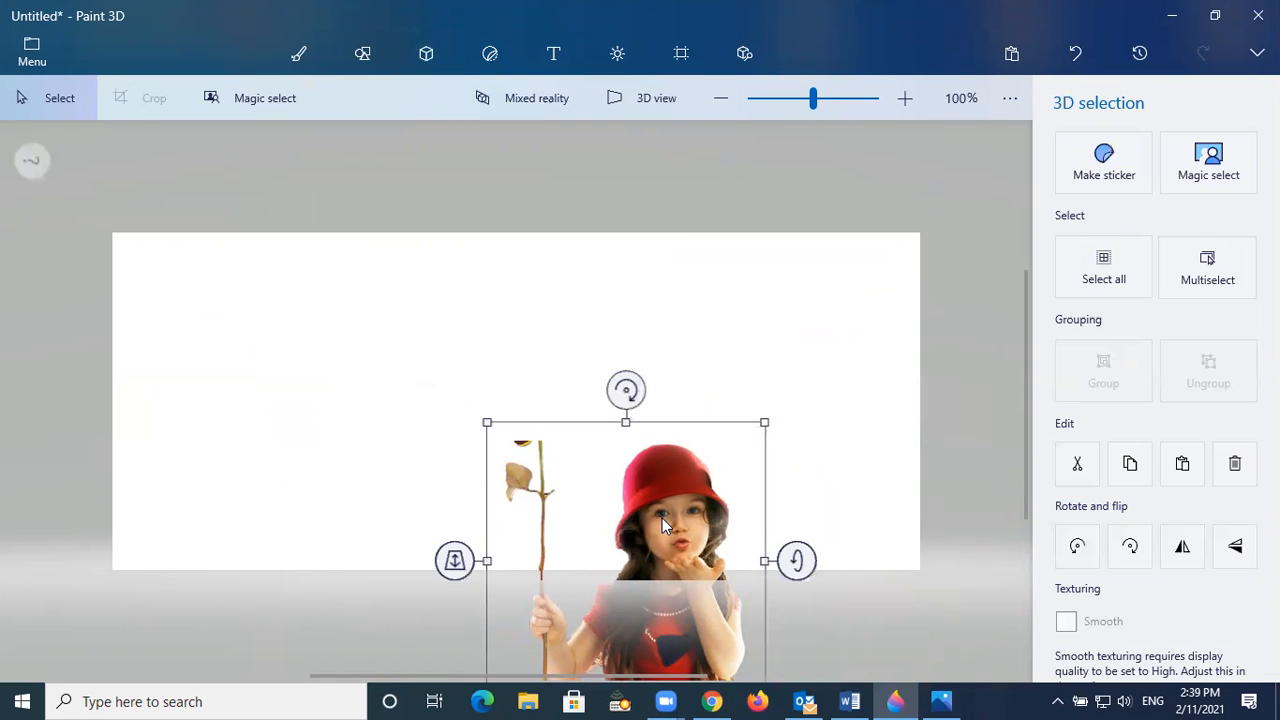
pyautogui.moveTo(531, 434); pyautogui.dragTo(411, 277)
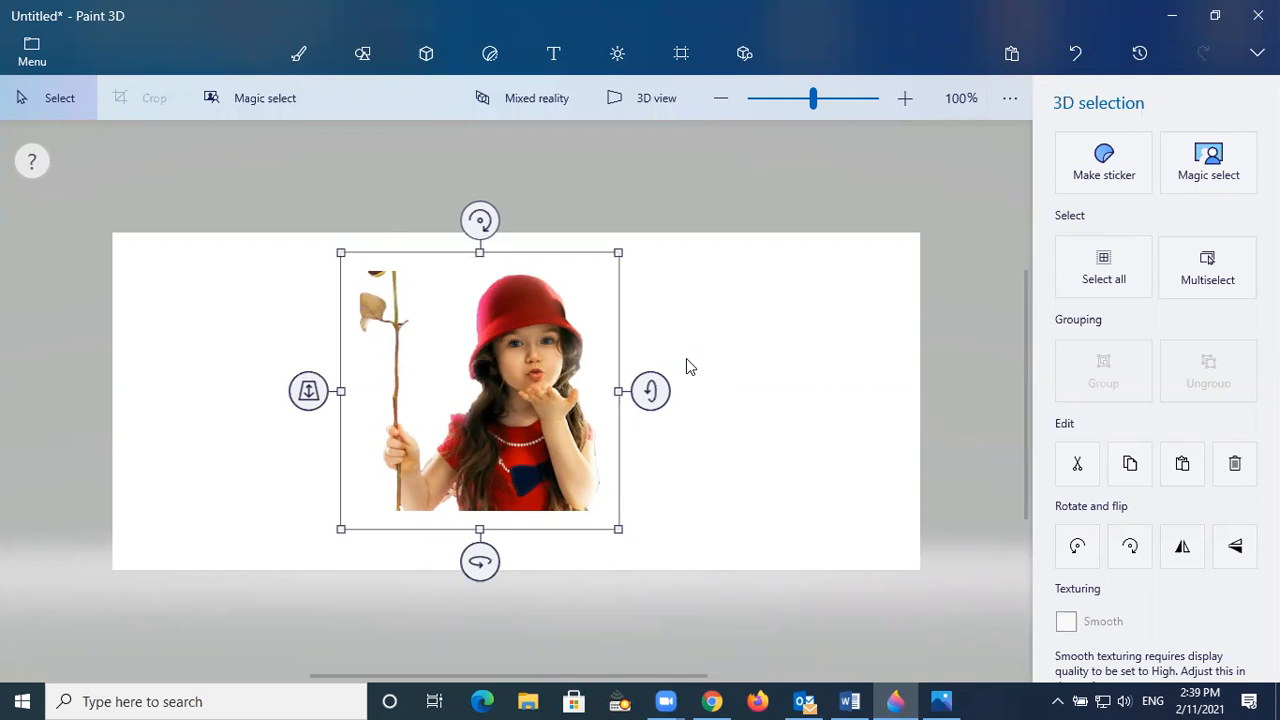
pyautogui.click(677, 60)
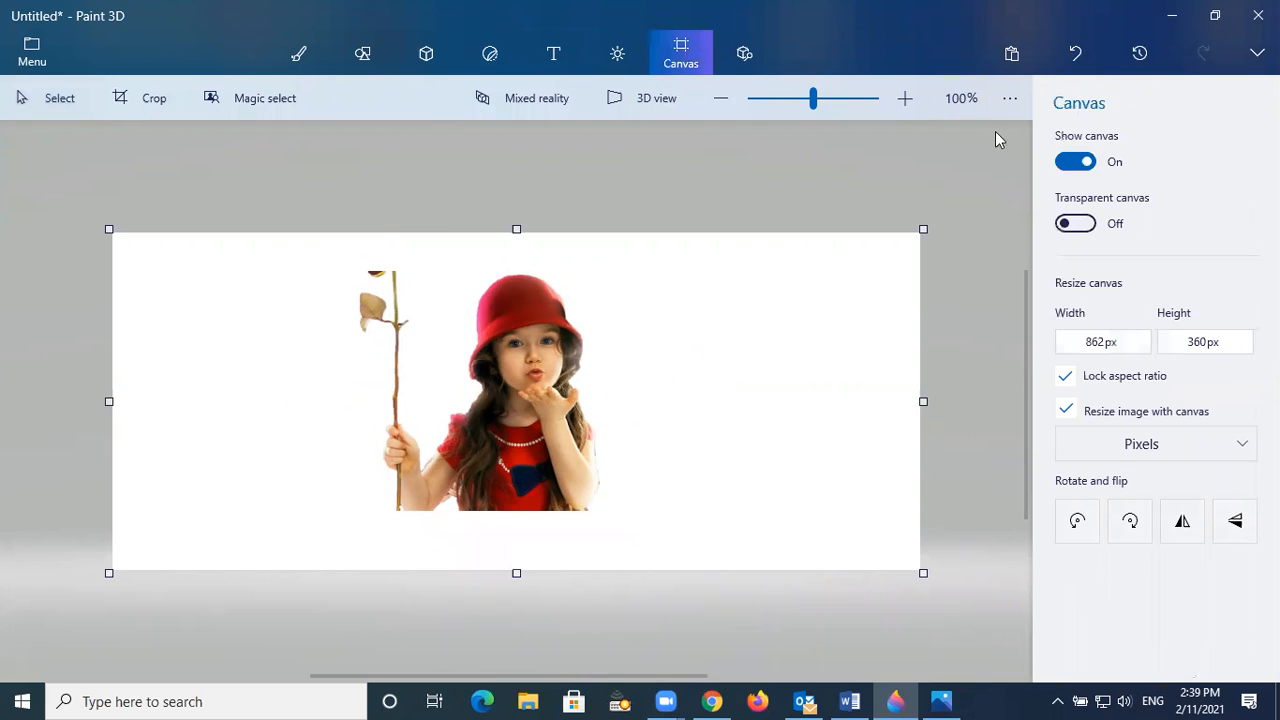
pyautogui.click(1076, 224)
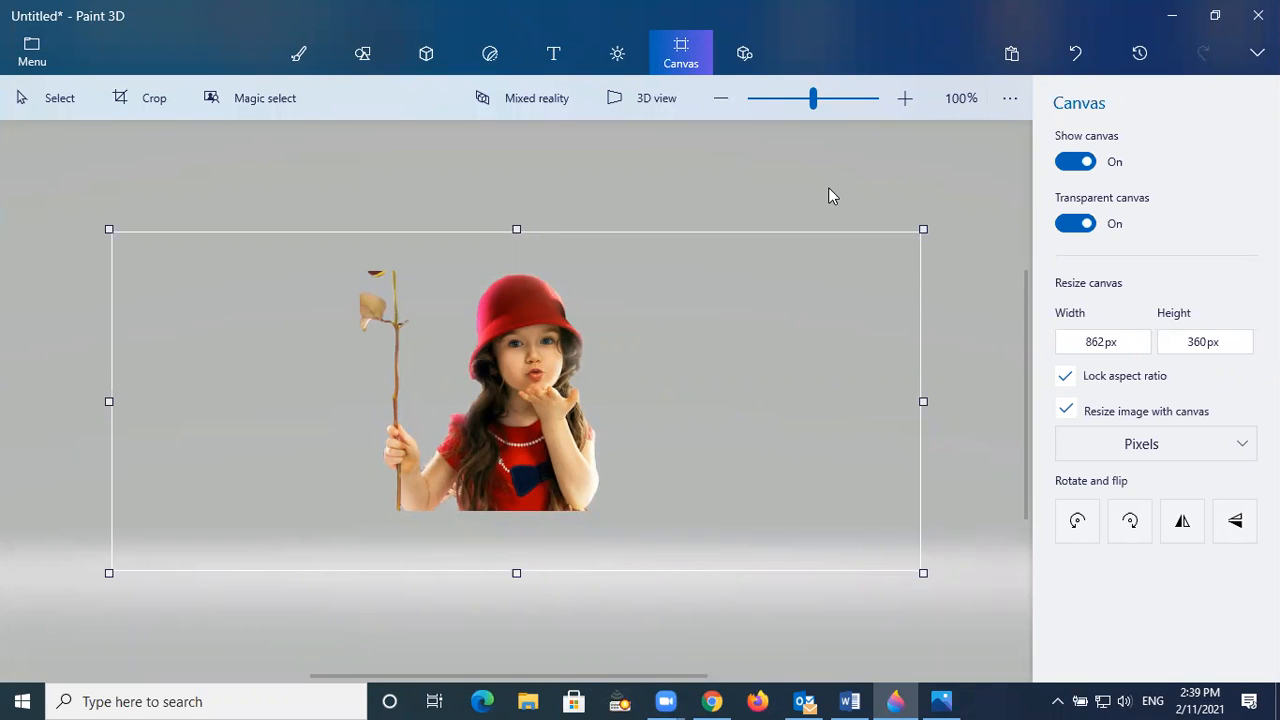
# Copy the reduced girl cutout and start another new project without saving the current one
pyautogui.click(506, 385)
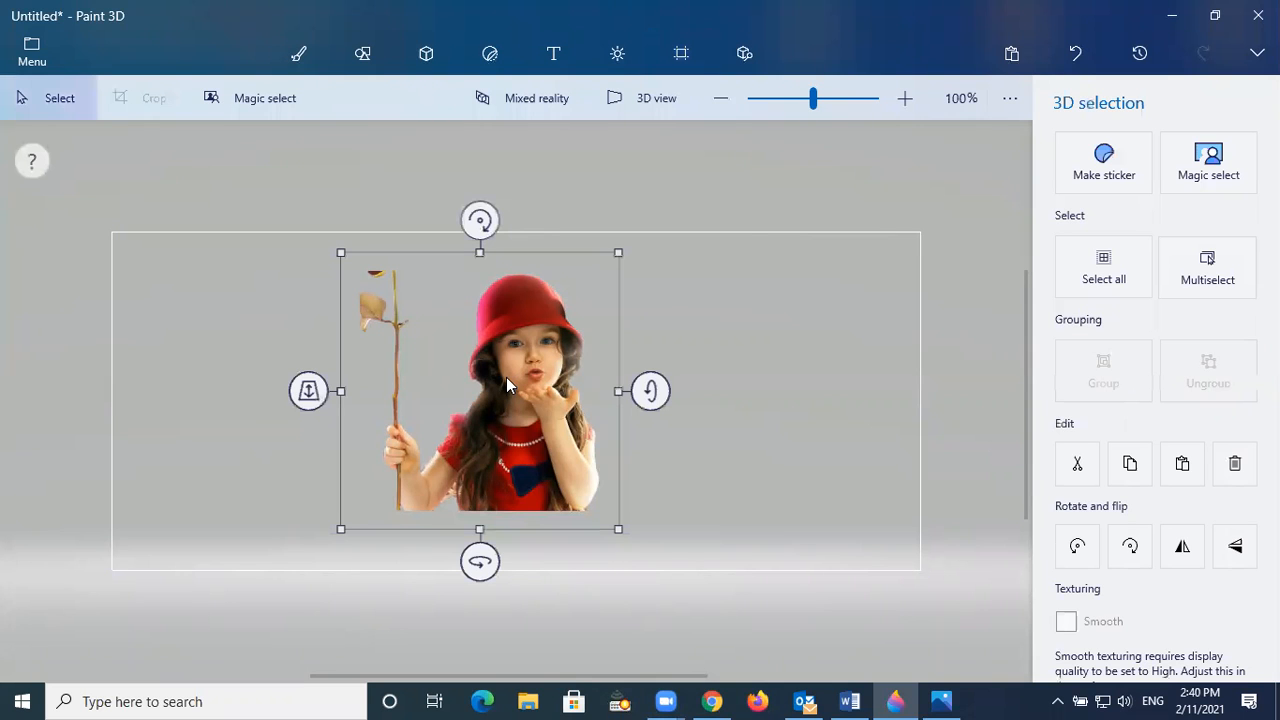
pyautogui.rightClick(500, 375)
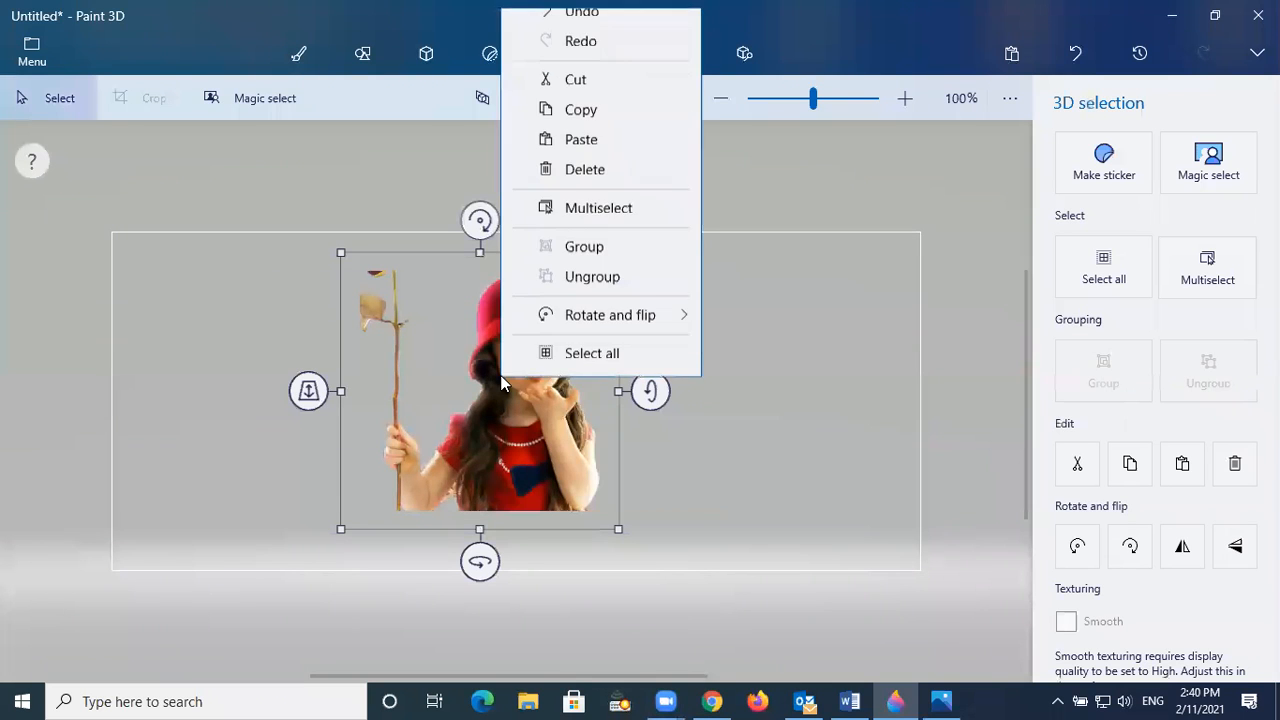
pyautogui.click(606, 129)
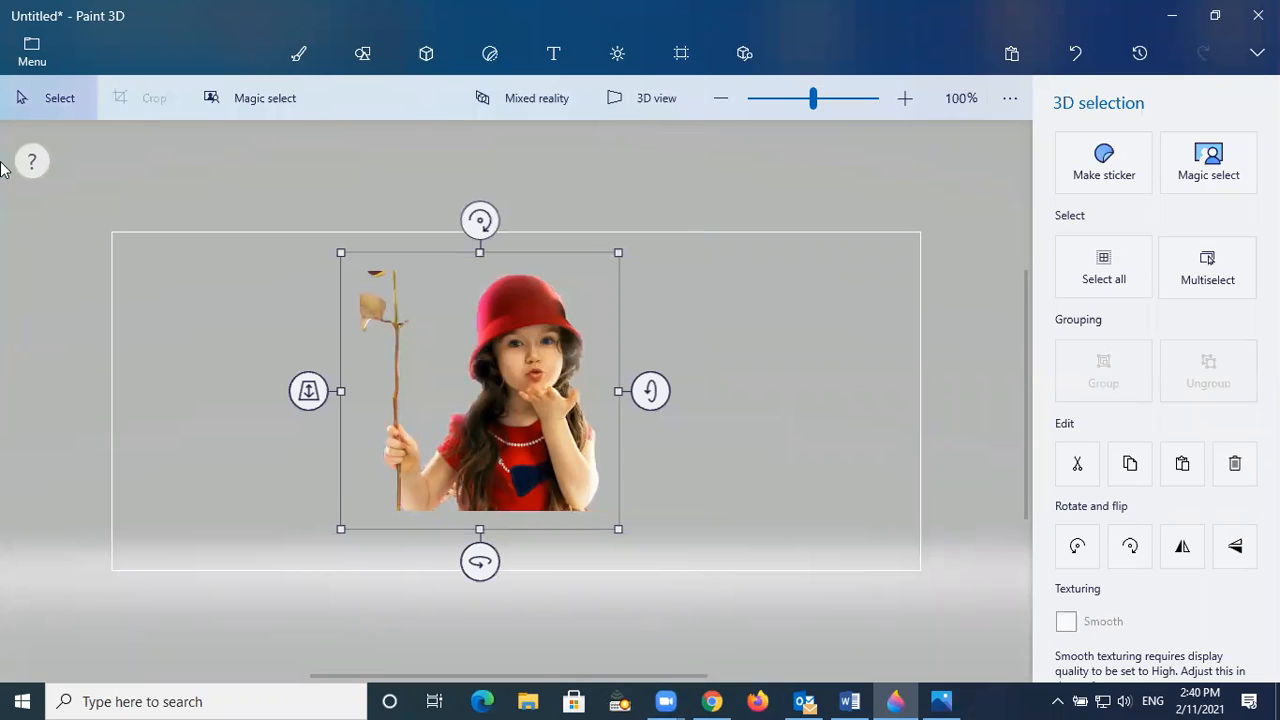
pyautogui.click(31, 50)
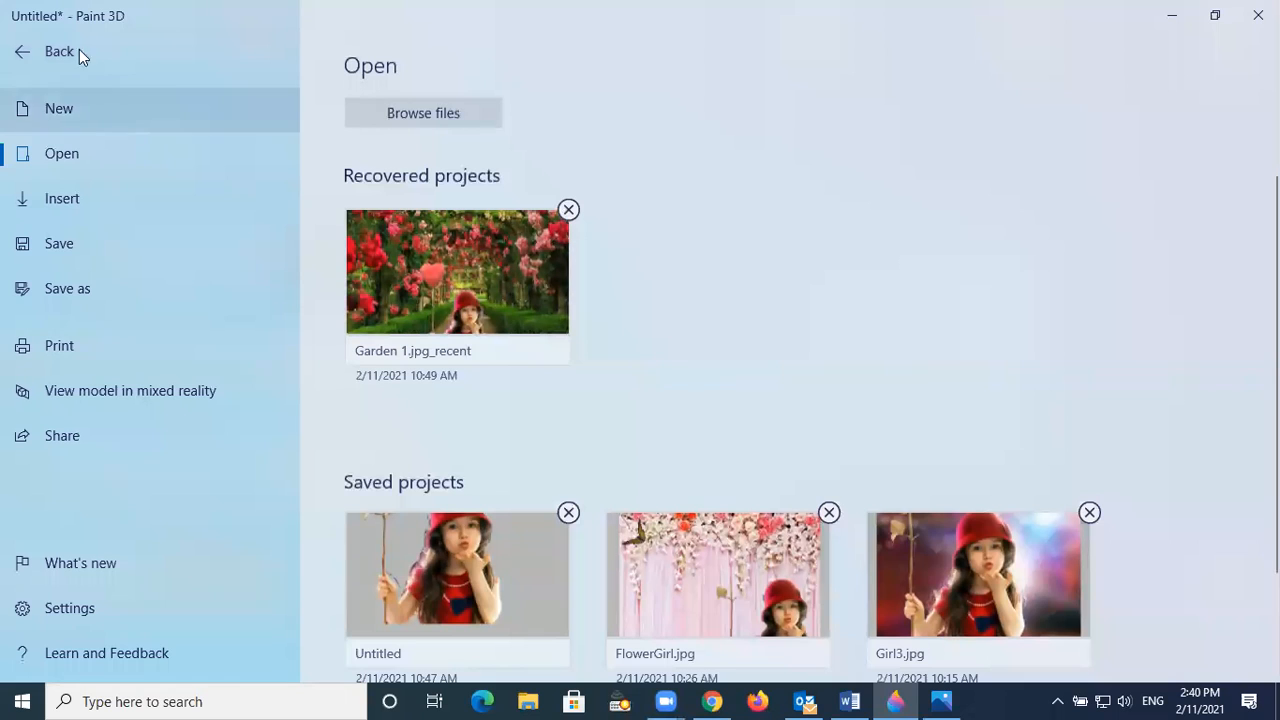
pyautogui.click(73, 111)
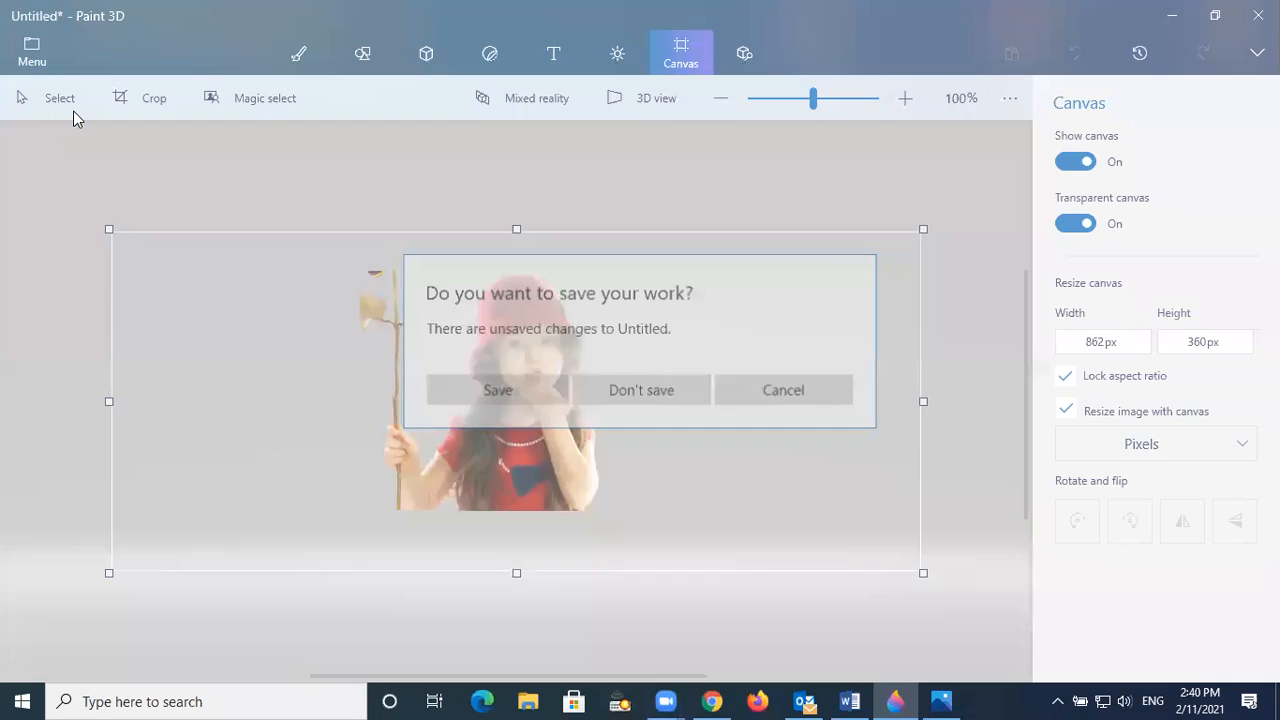
pyautogui.click(645, 392)
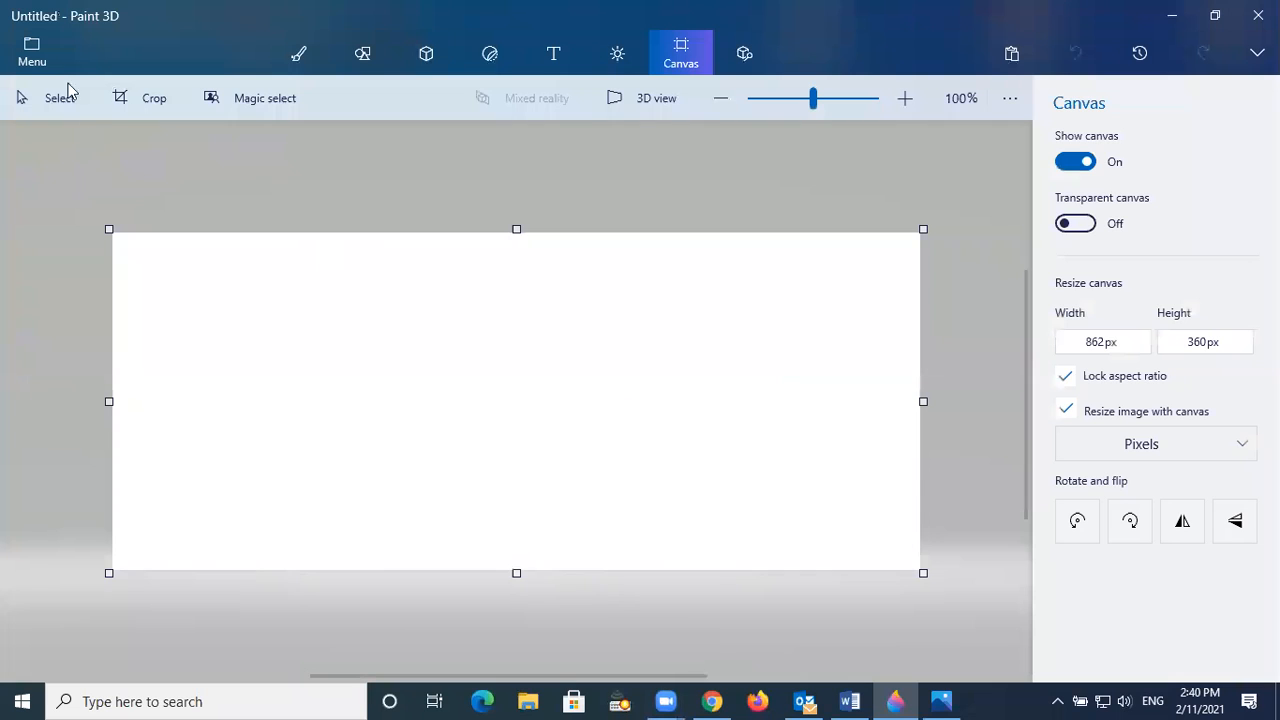
# Open the Garden 1 JPG picture from the Desktop
pyautogui.click(40, 63)
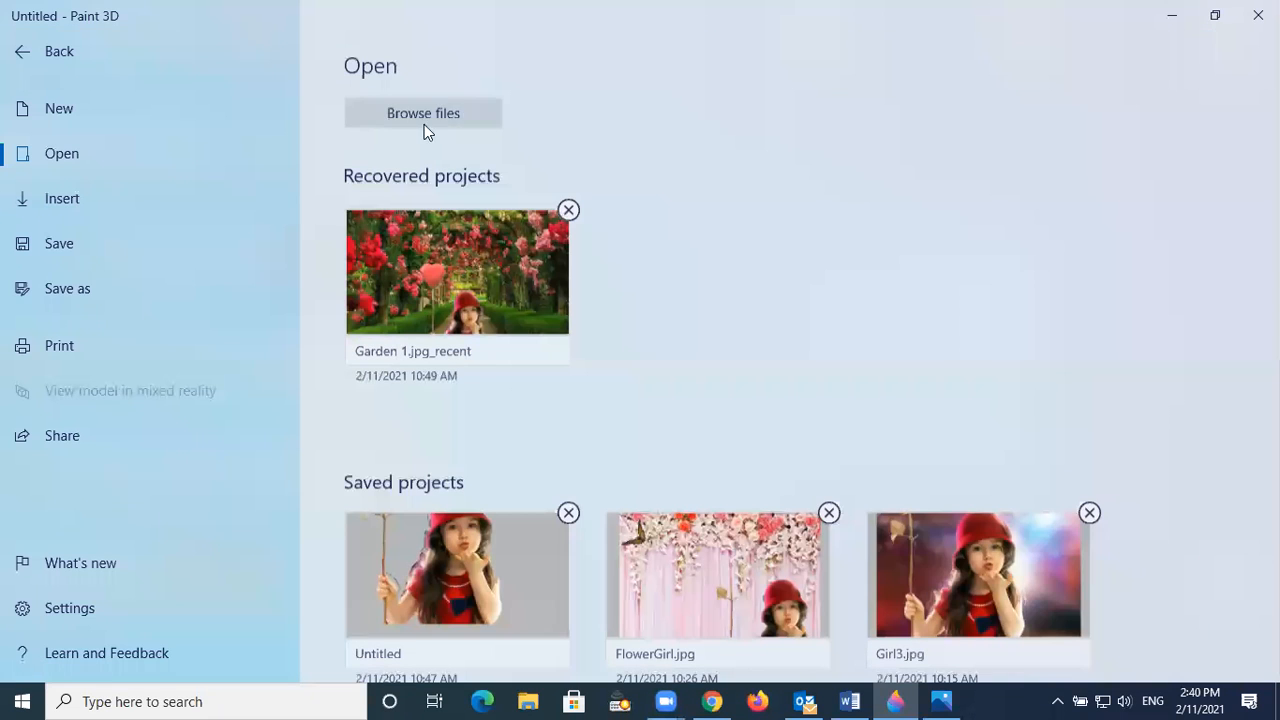
pyautogui.click(447, 113)
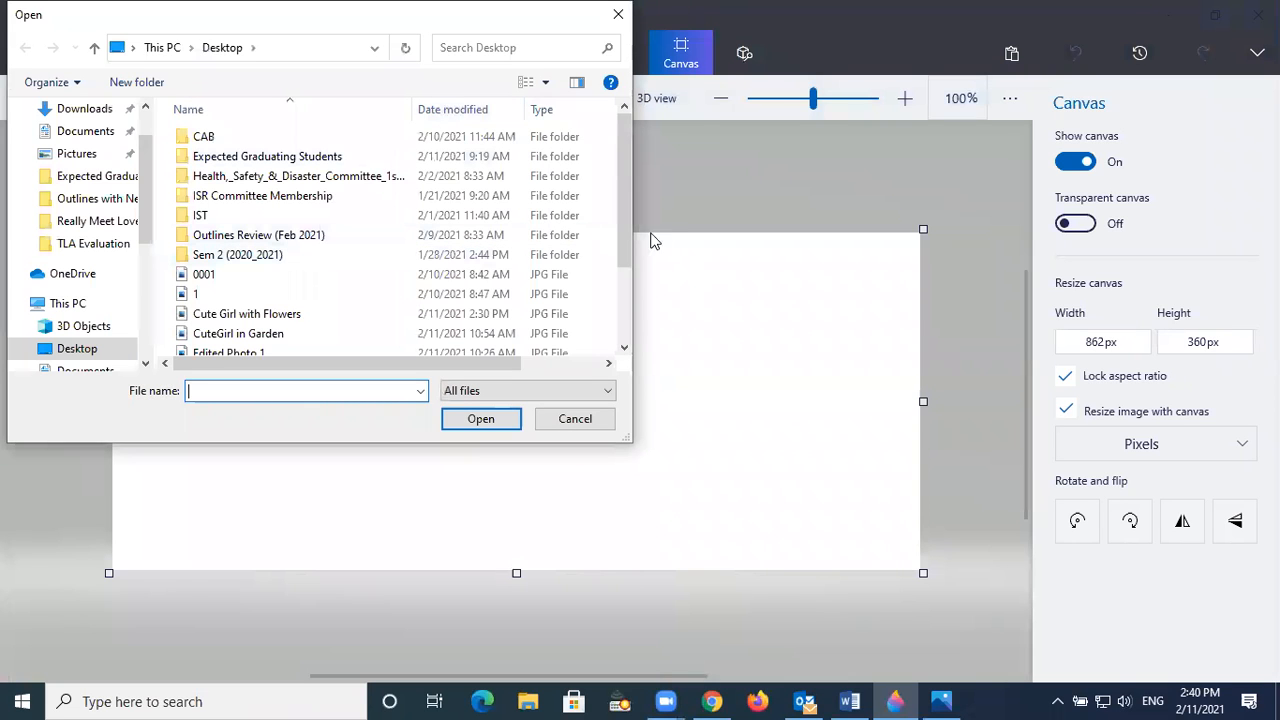
pyautogui.moveTo(628, 222); pyautogui.dragTo(623, 288)
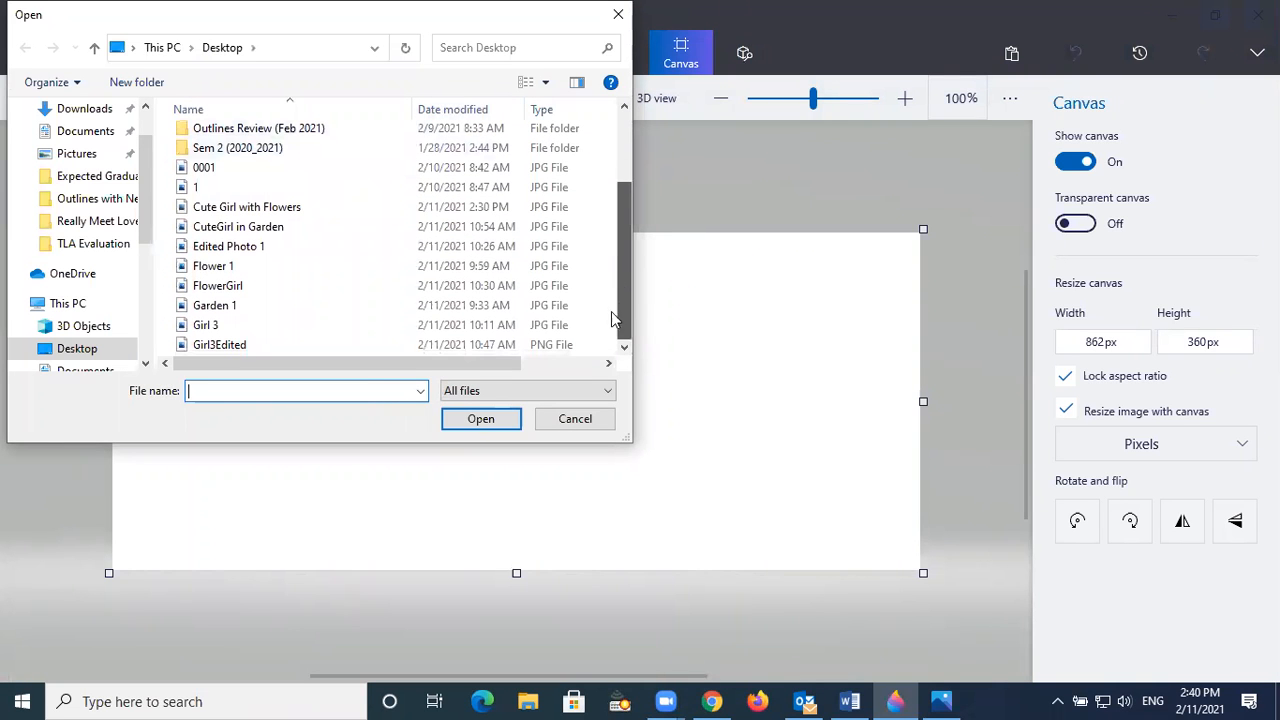
pyautogui.click(229, 306)
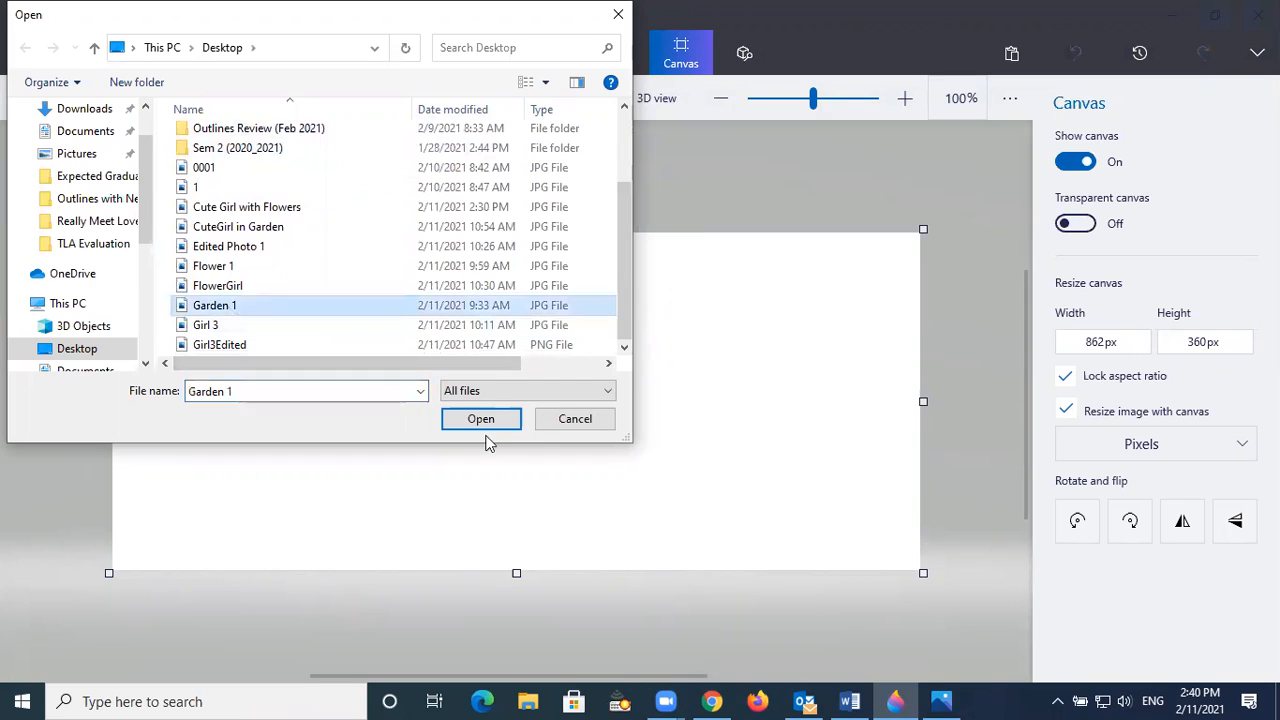
pyautogui.click(486, 423)
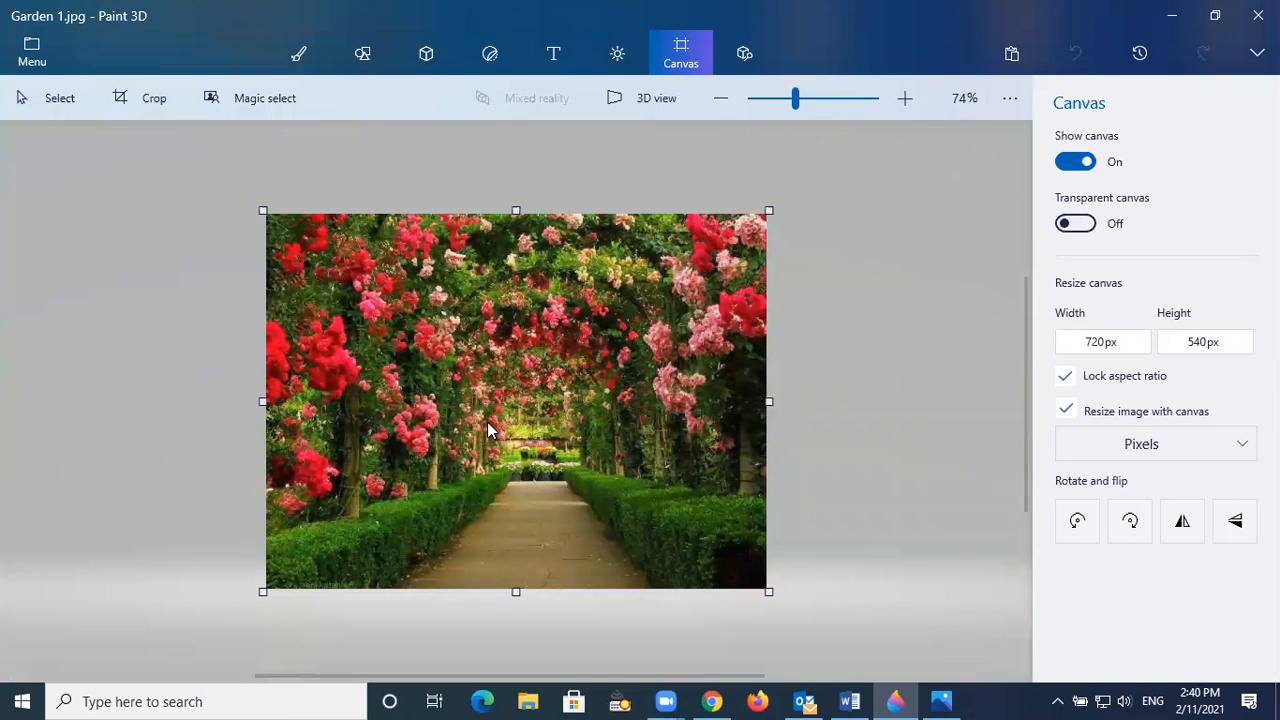
# Paste the girl's cutout onto the garden picture and place it at the lower edge, over the right side of the path
pyautogui.rightClick(536, 495)
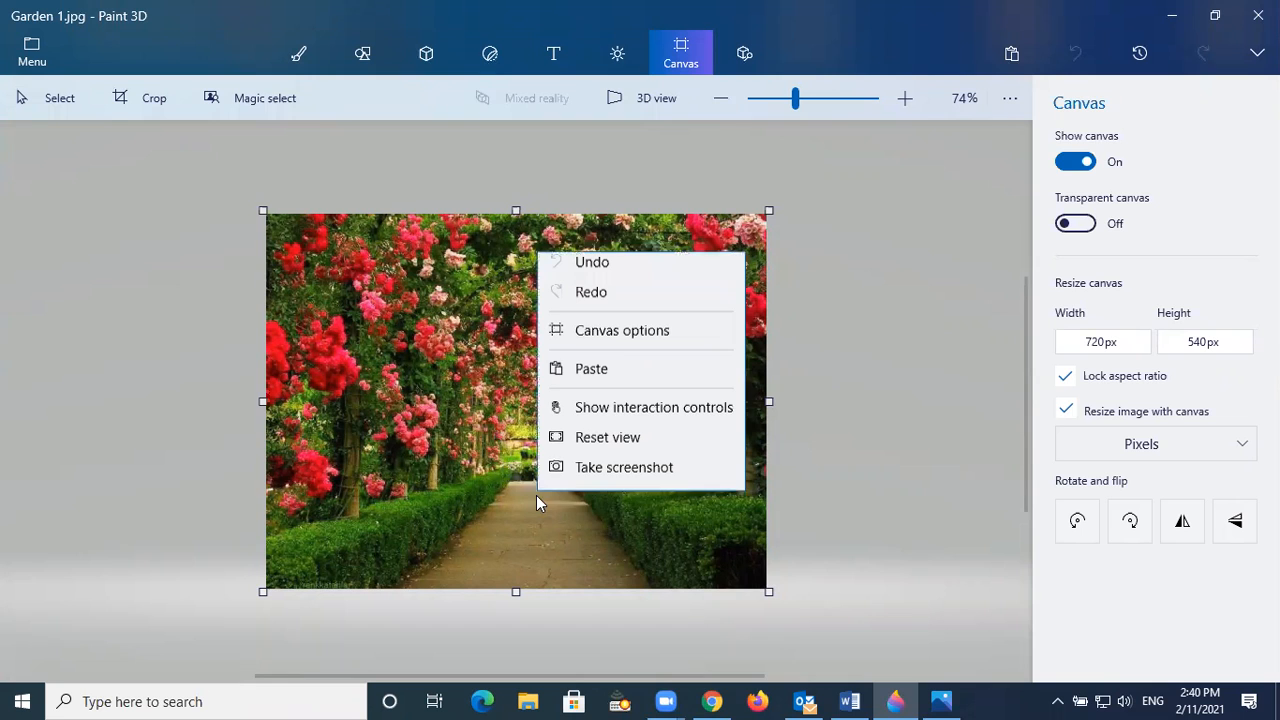
pyautogui.click(590, 384)
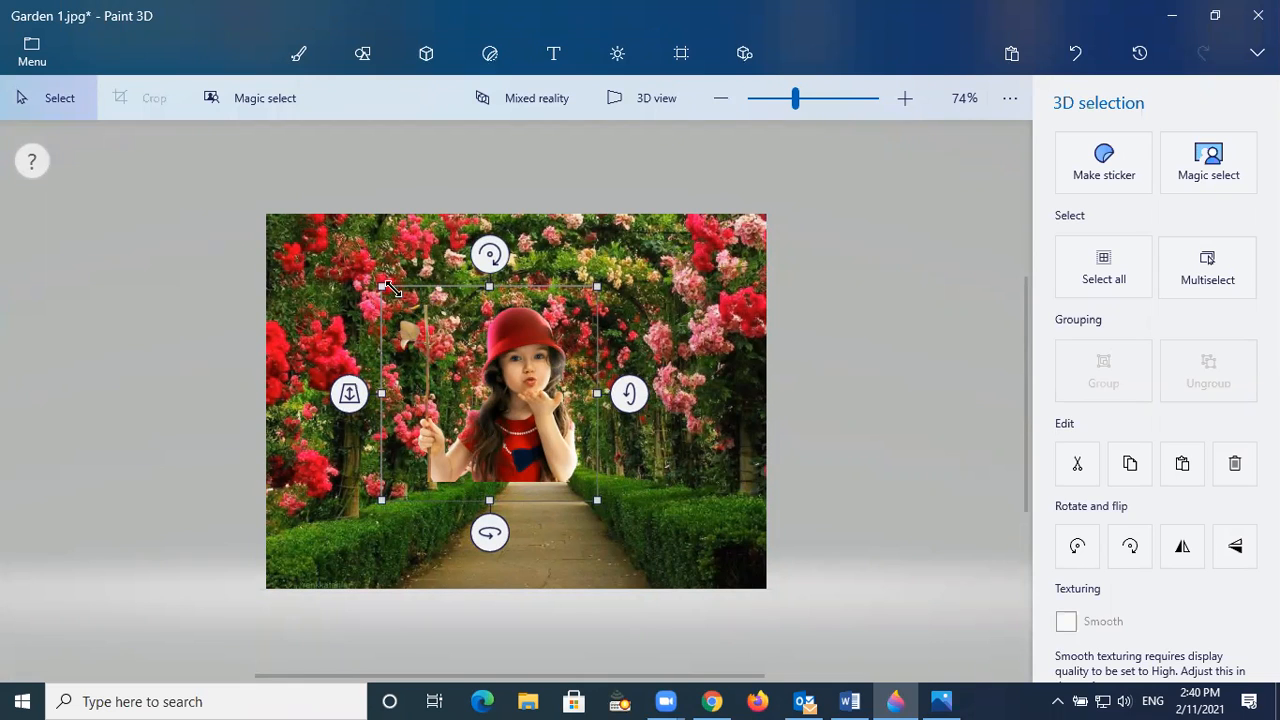
pyautogui.moveTo(413, 292); pyautogui.dragTo(418, 349)
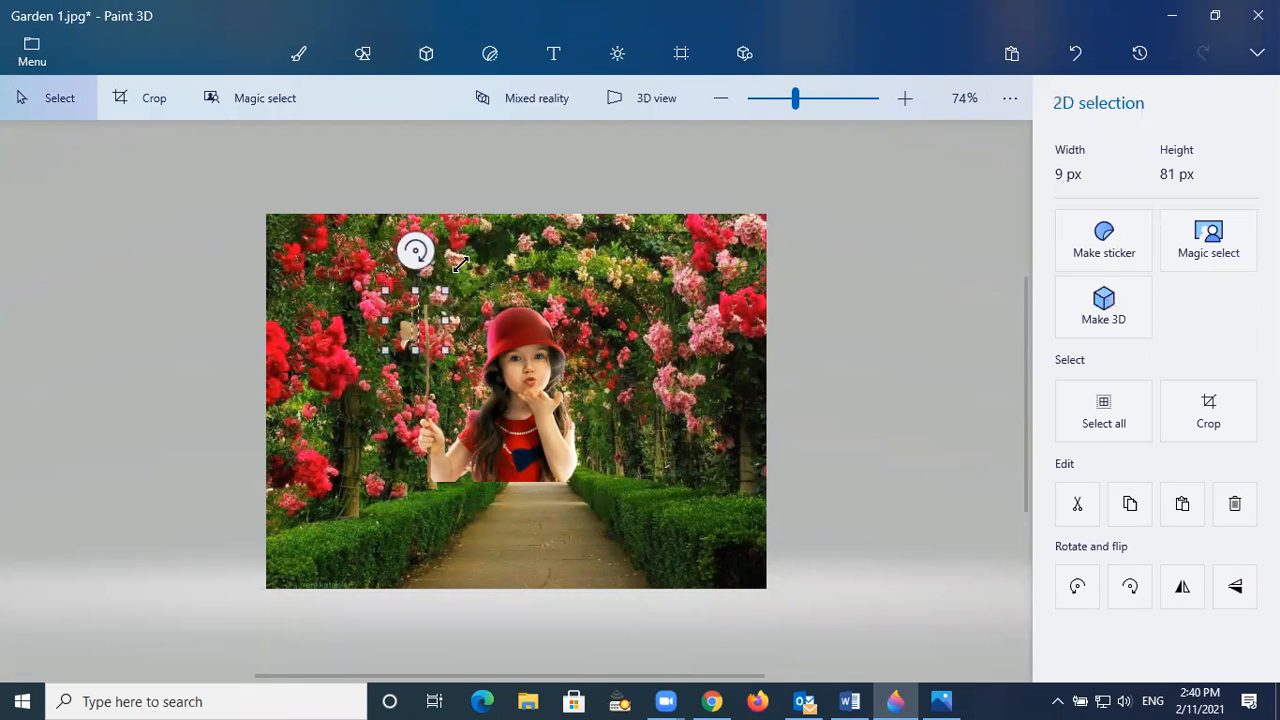
pyautogui.click(505, 392)
pyautogui.moveTo(511, 377); pyautogui.dragTo(582, 483)
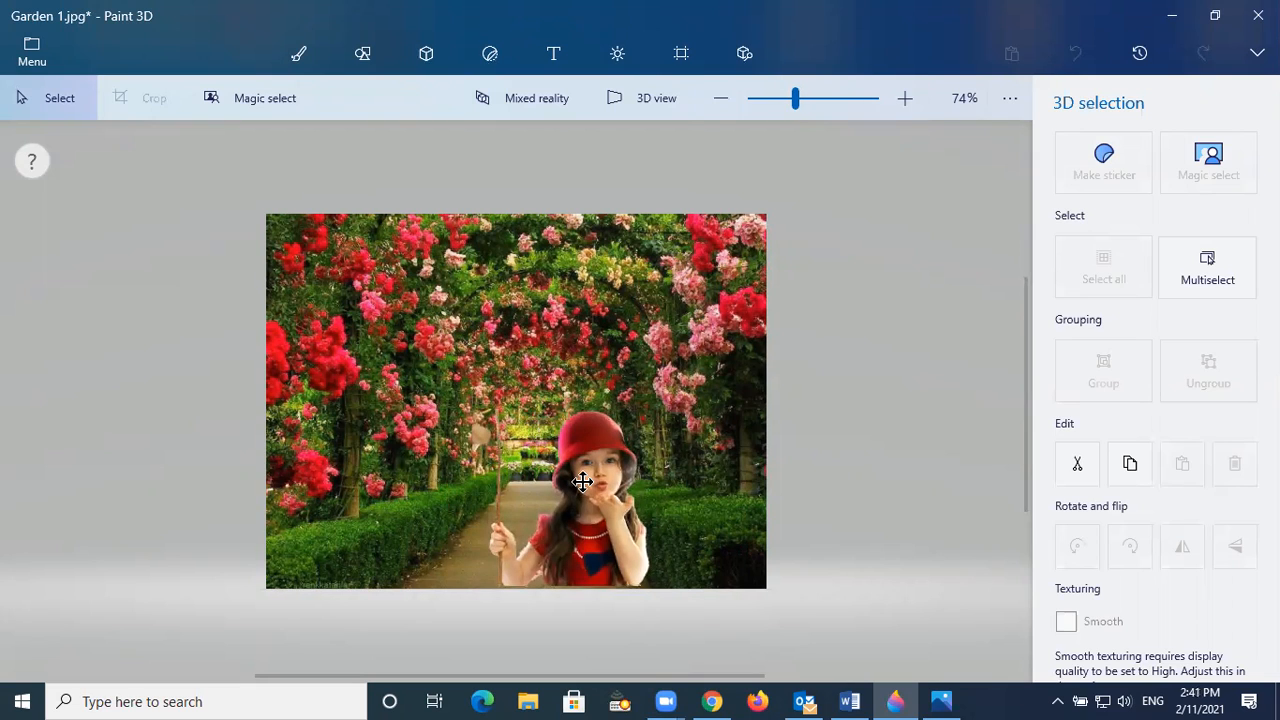
pyautogui.moveTo(582, 482); pyautogui.dragTo(582, 482)
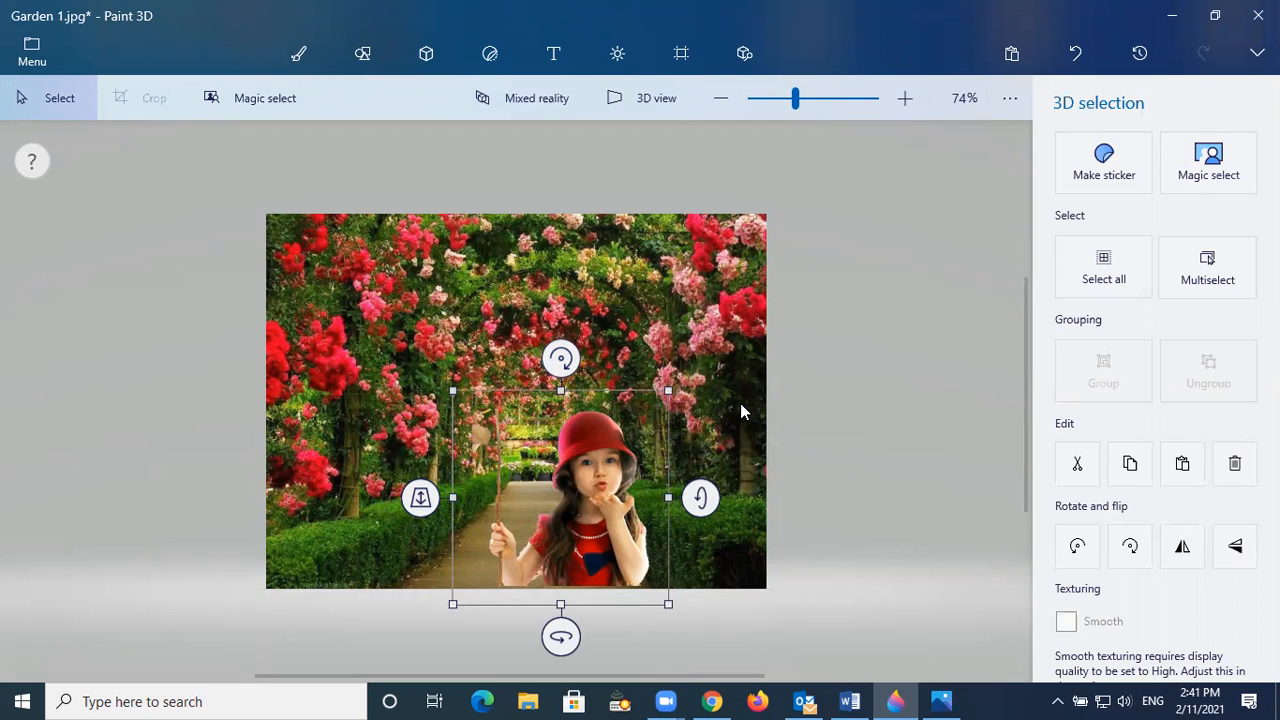
pyautogui.click(807, 396)
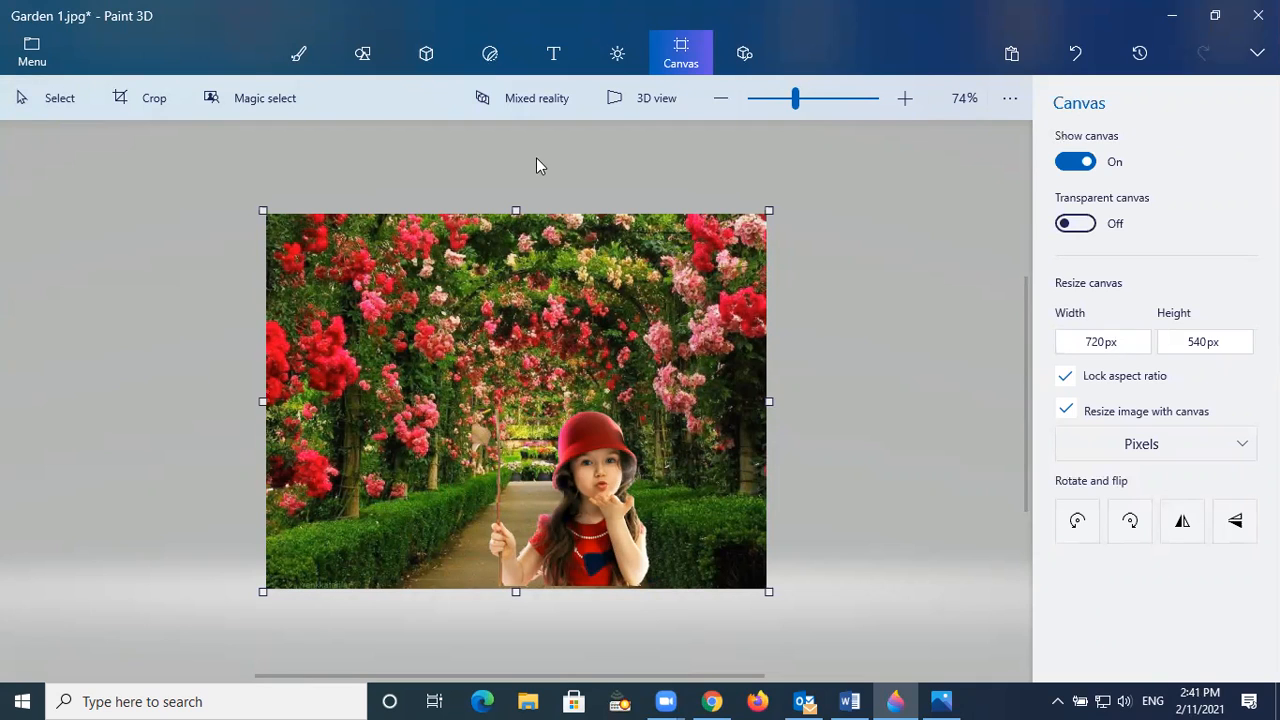
# Start a 3D text and set its font to Papyrus
pyautogui.click(554, 50)
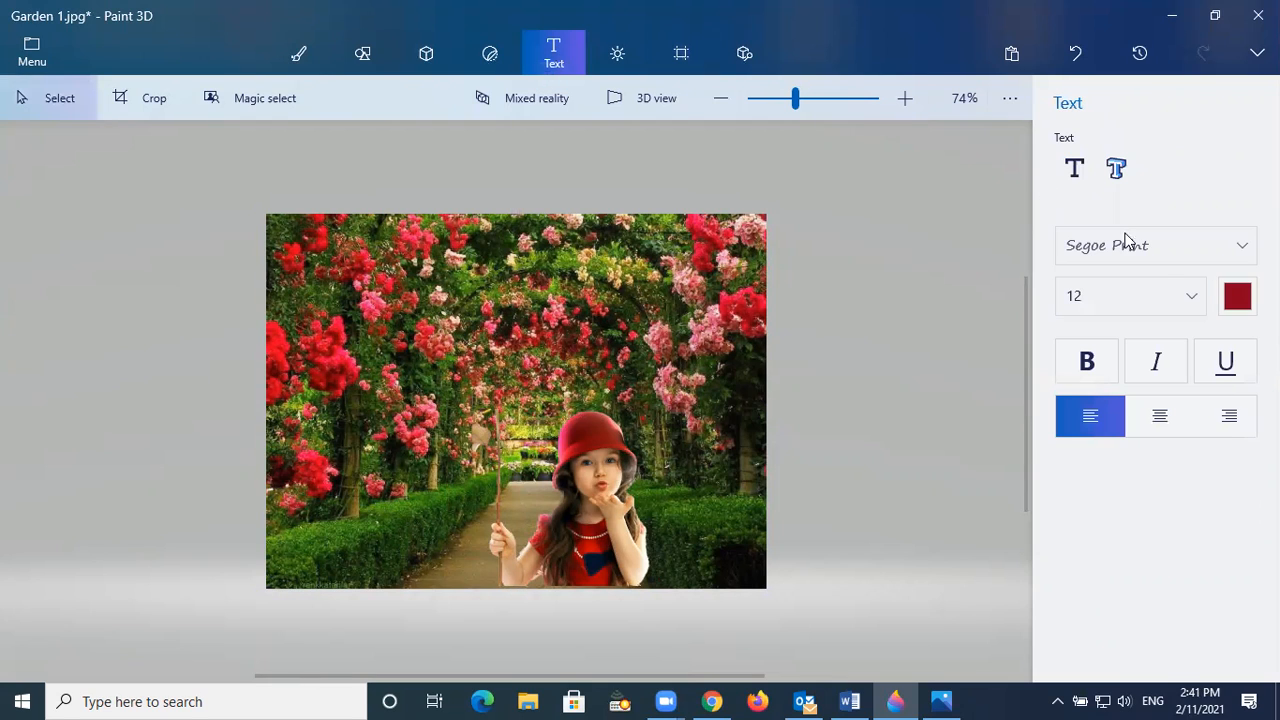
pyautogui.click(1118, 170)
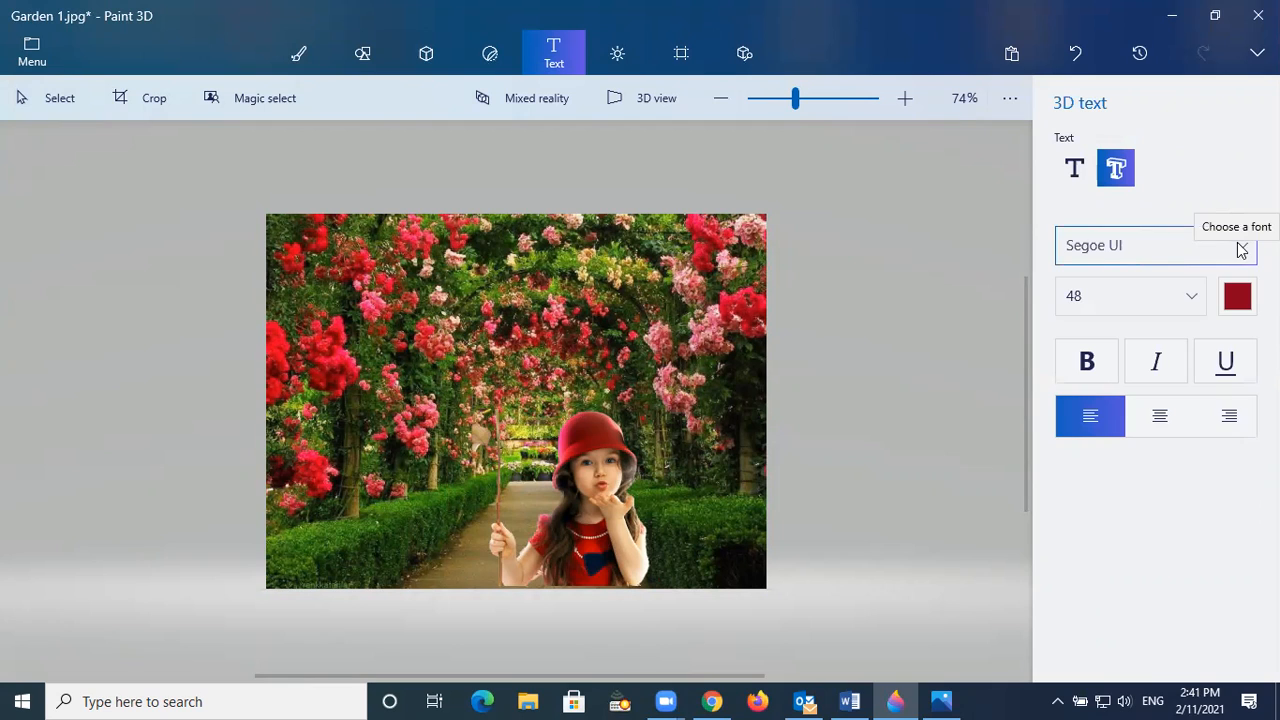
pyautogui.click(1240, 249)
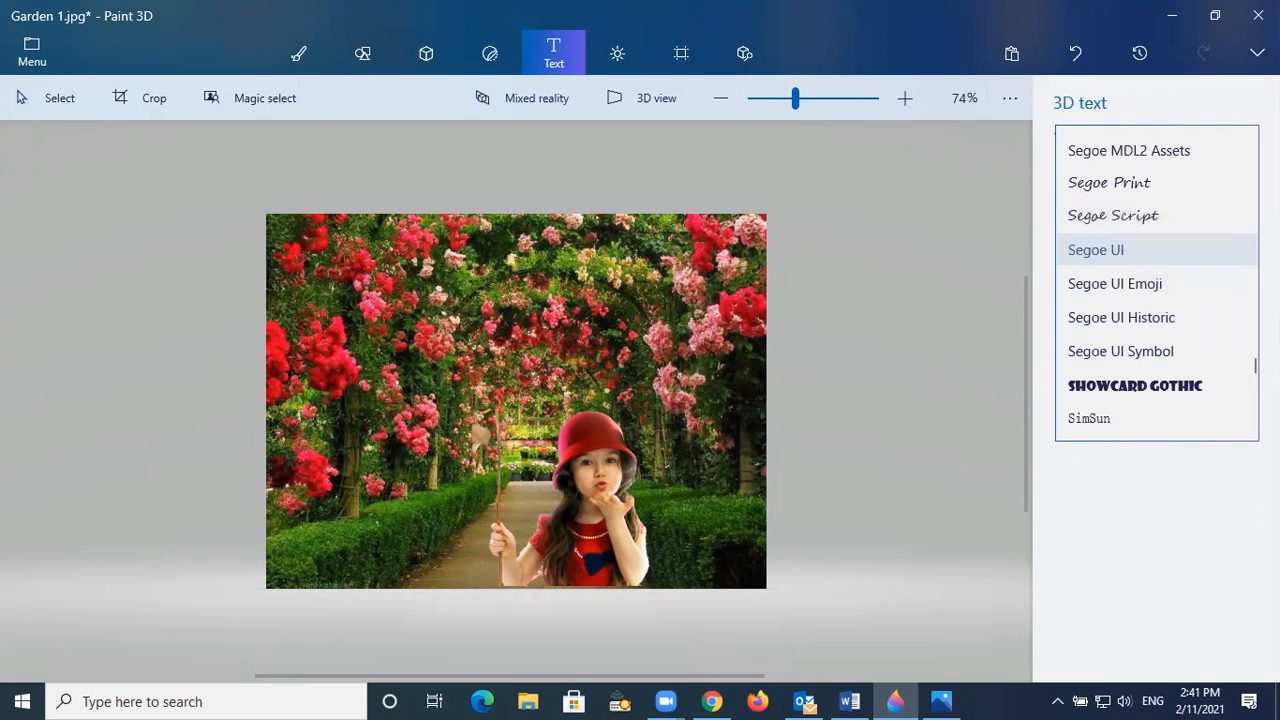
pyautogui.scroll(8, 1157, 283)
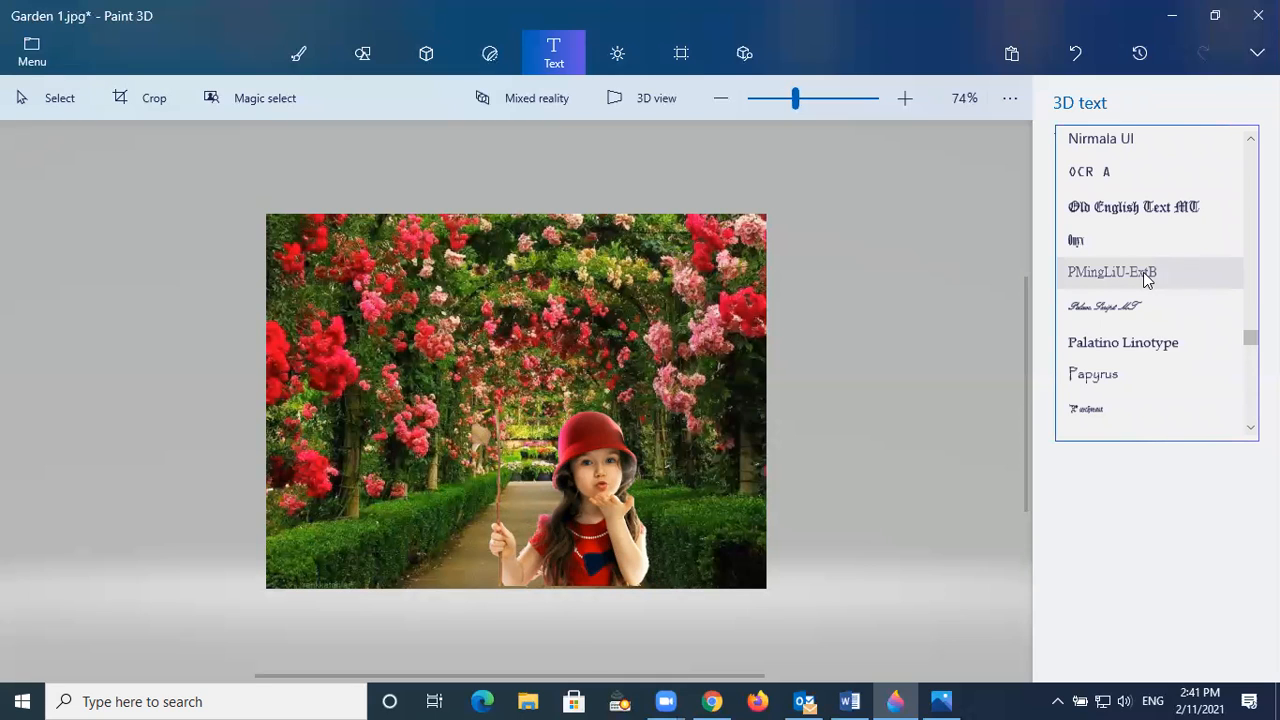
pyautogui.click(1106, 376)
# Set the 3D text colour to black and its size to 12
pyautogui.click(1237, 296)
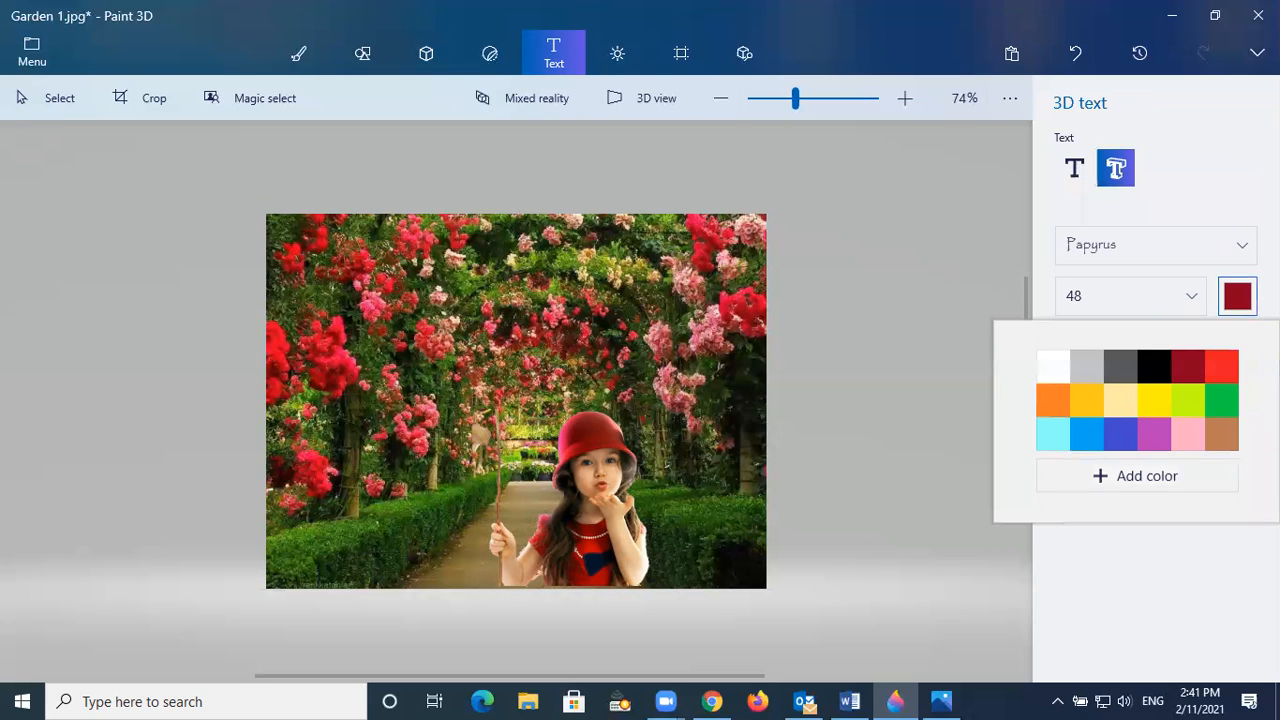
pyautogui.click(1156, 373)
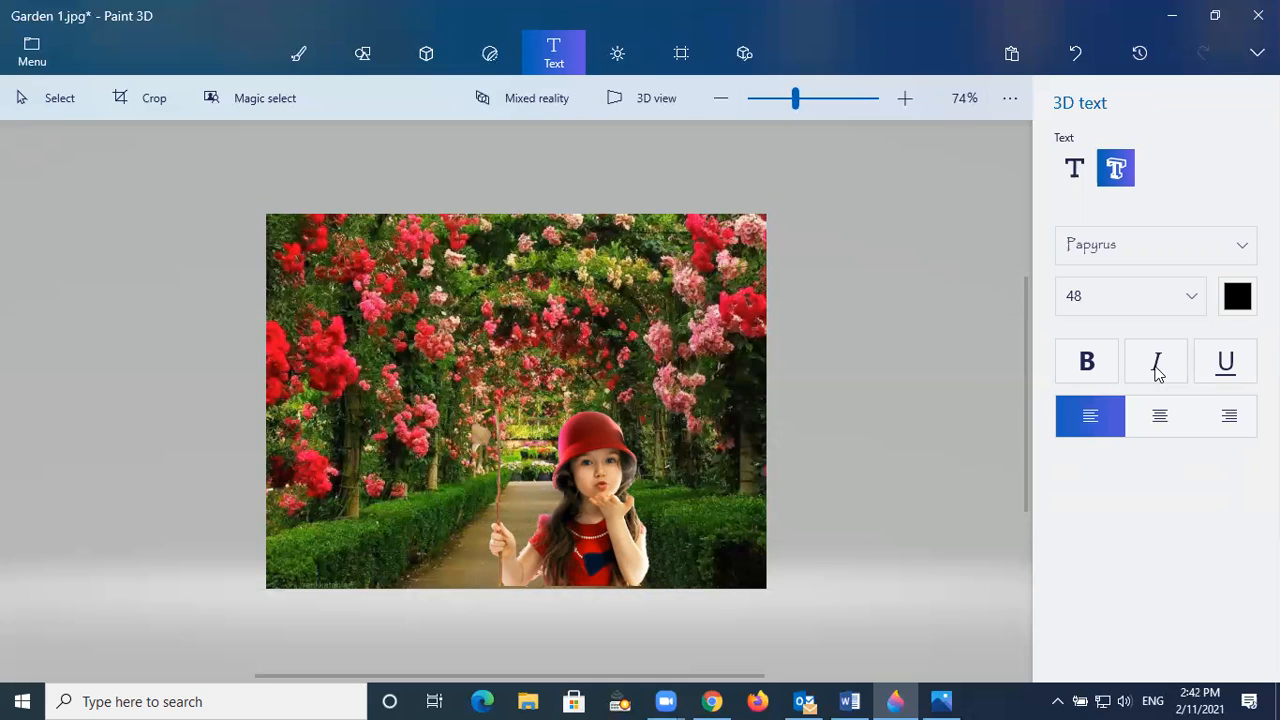
pyautogui.click(1196, 299)
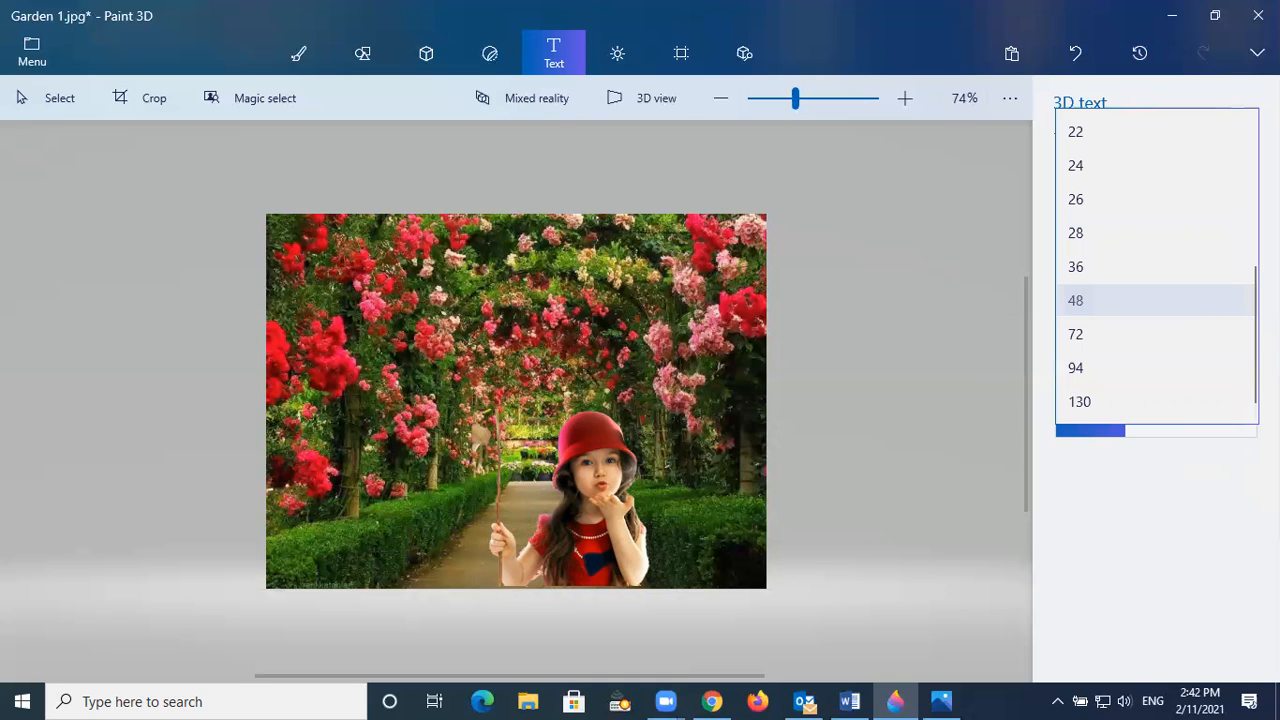
pyautogui.scroll(3, 1156, 270)
pyautogui.scroll(1, 1091, 157)
pyautogui.click(1090, 158)
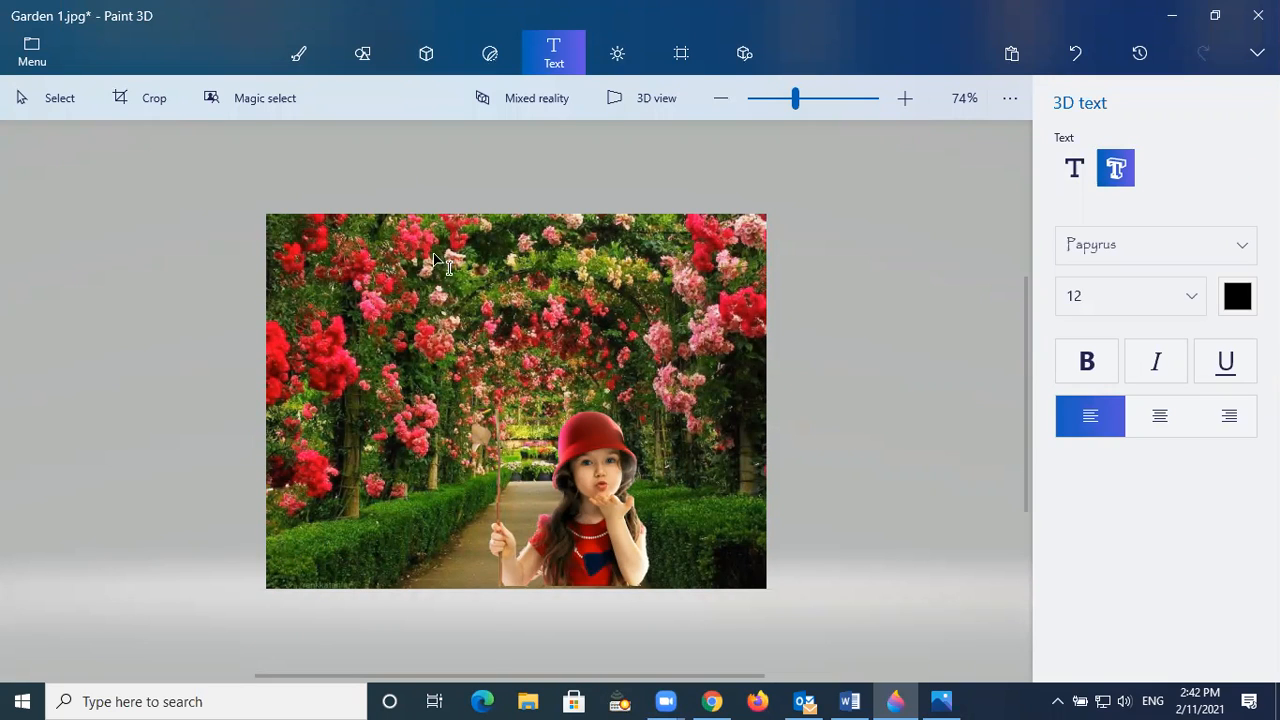
# Add the caption "Girl in the Garden" over the hedge in the garden picture's lower-left corner and colour it orange
pyautogui.click(282, 548)
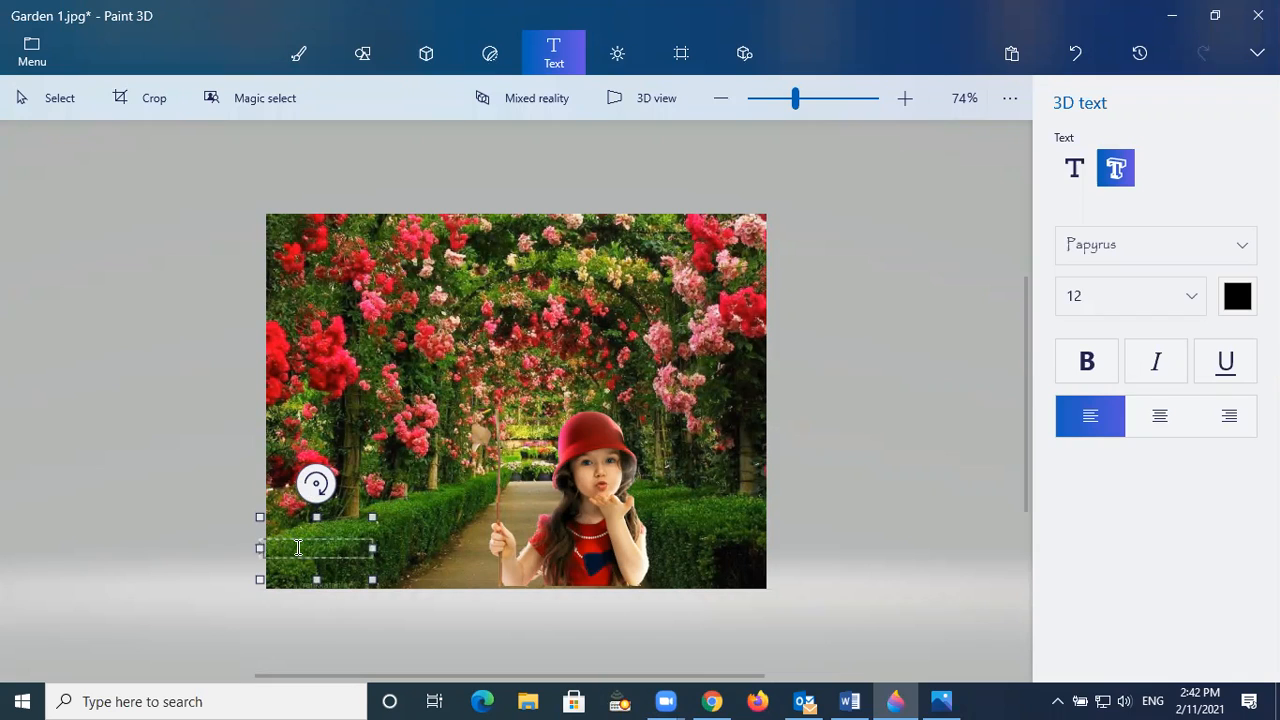
pyautogui.click(298, 548)
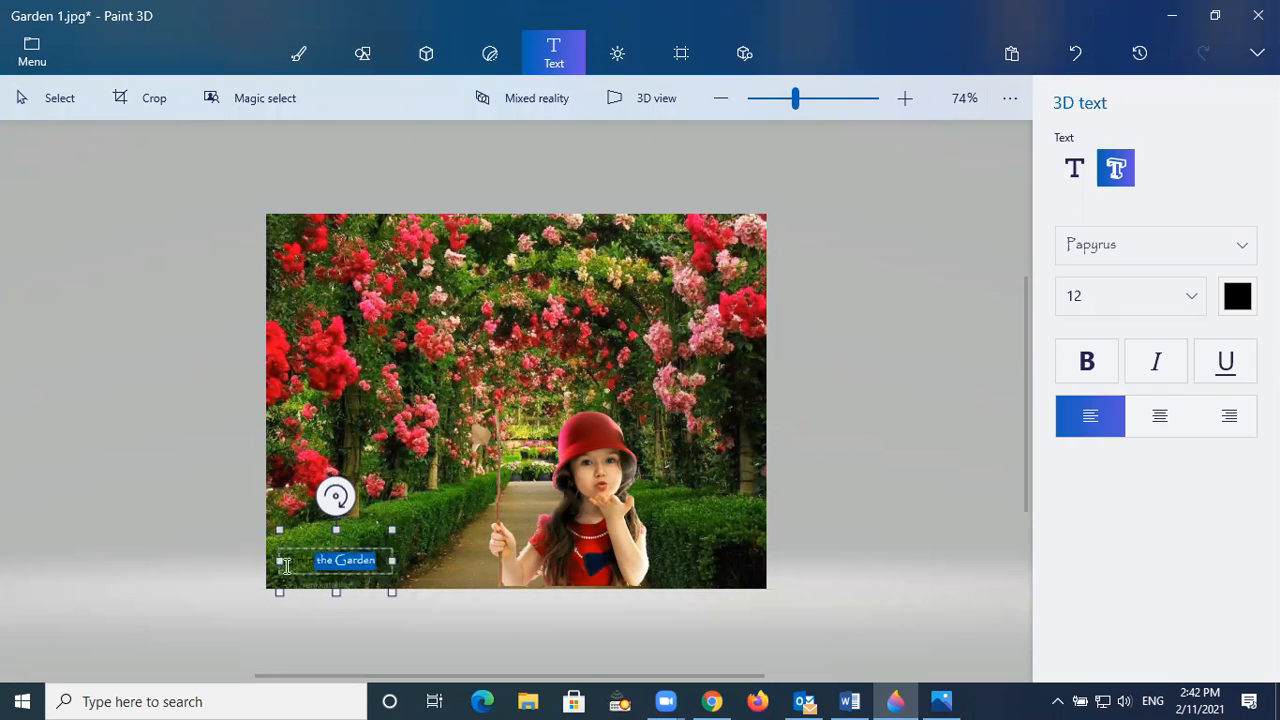
pyautogui.click(1238, 298)
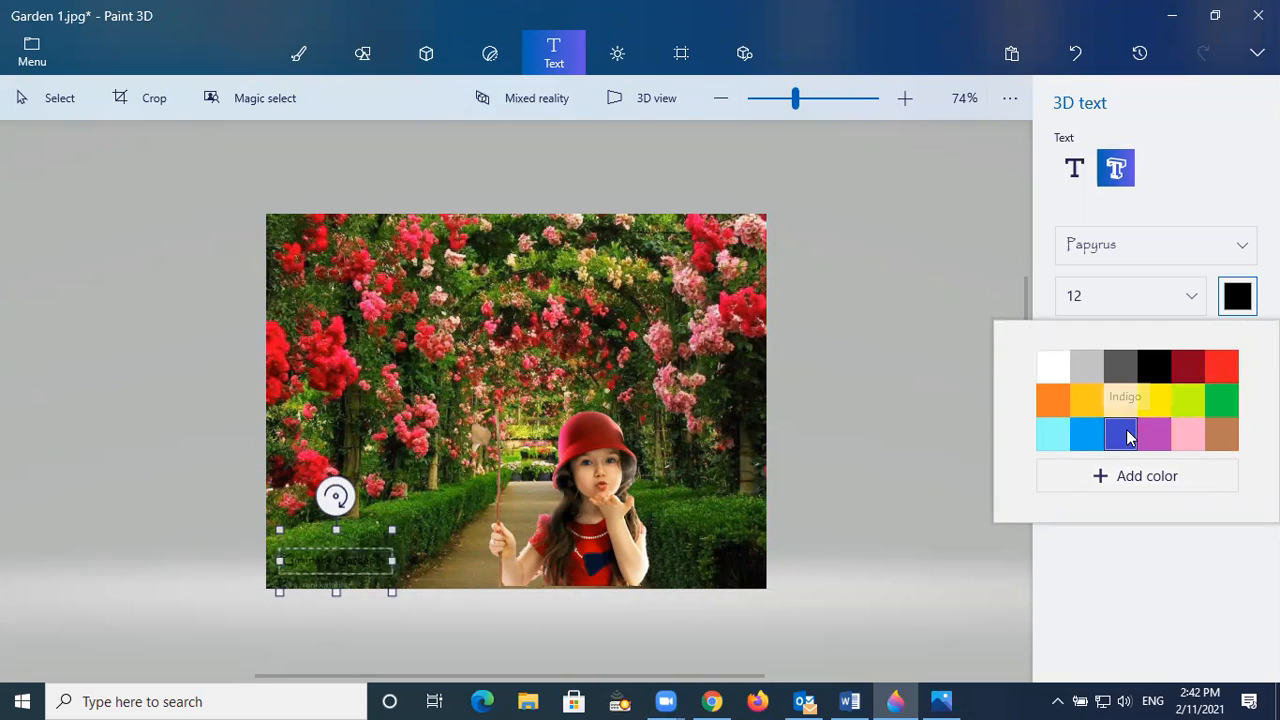
pyautogui.click(1228, 401)
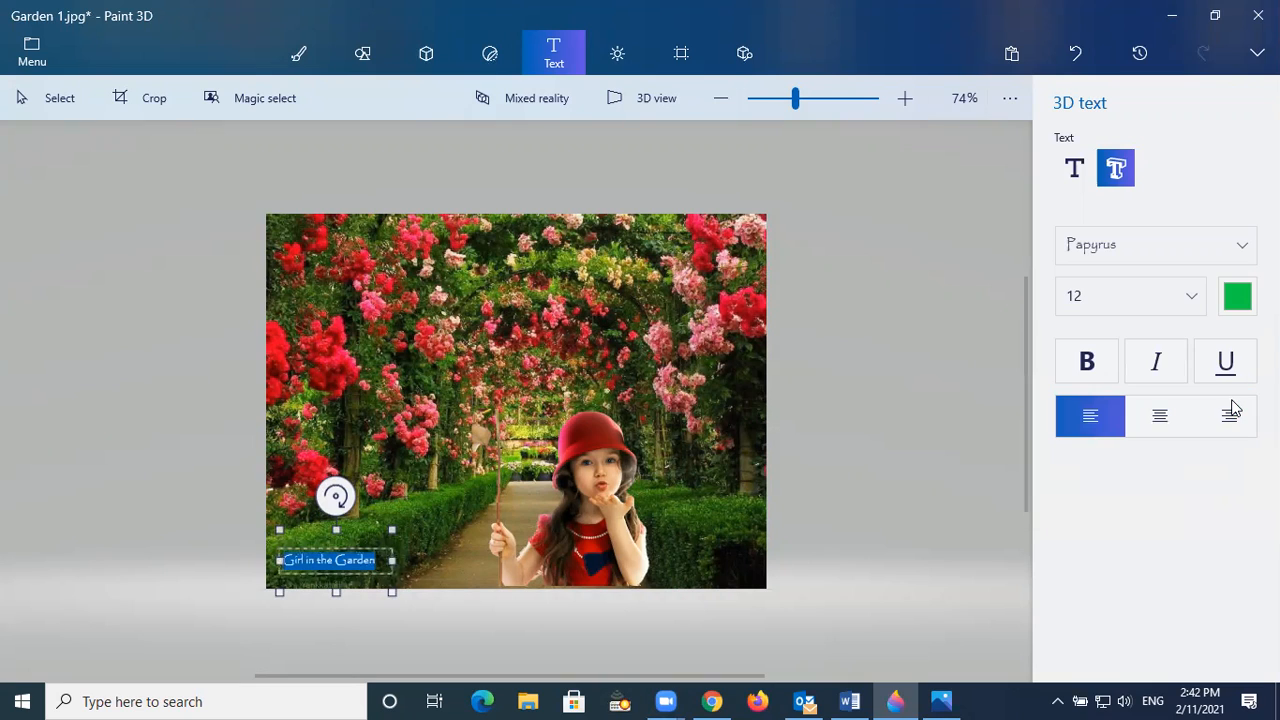
pyautogui.click(1240, 297)
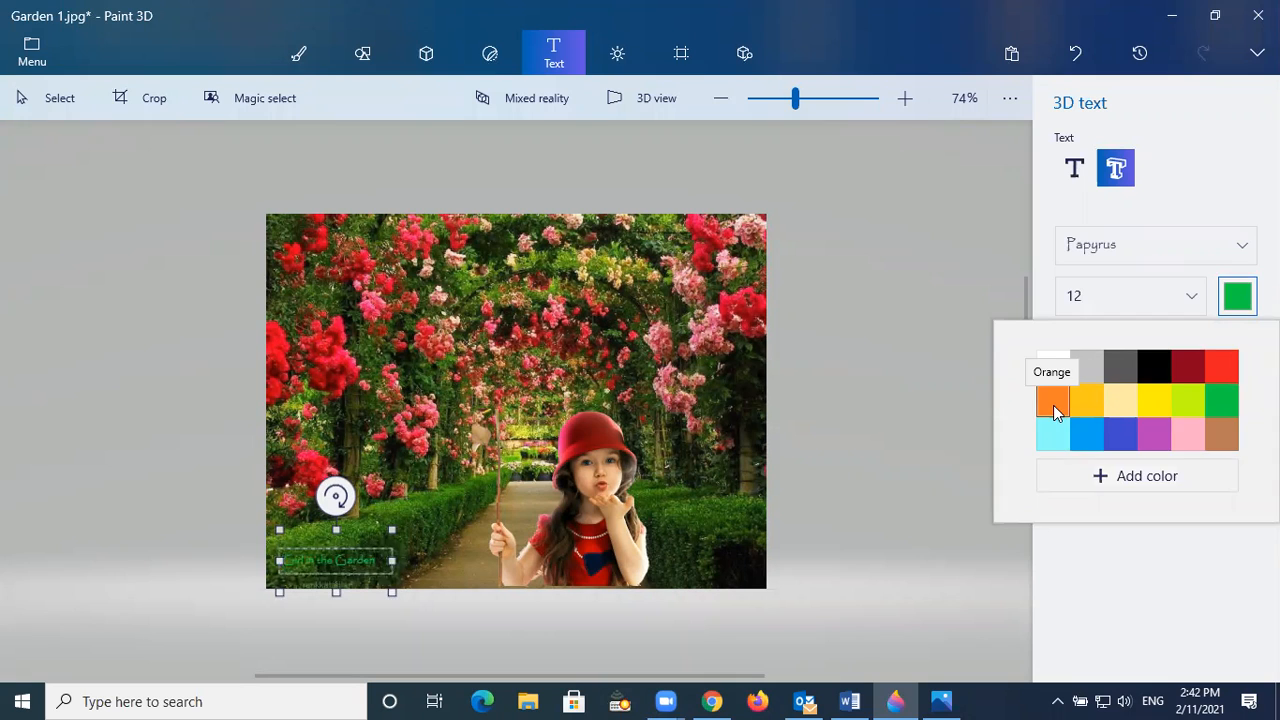
pyautogui.click(1053, 405)
pyautogui.click(935, 535)
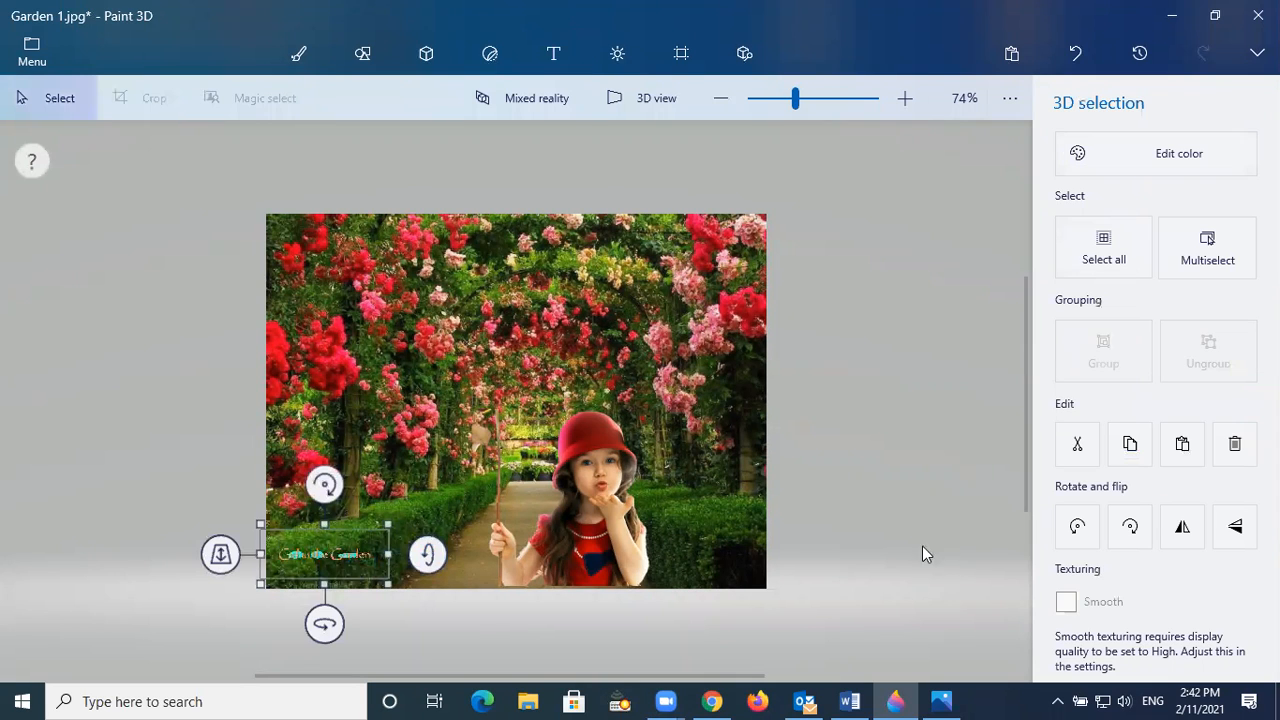
pyautogui.click(922, 546)
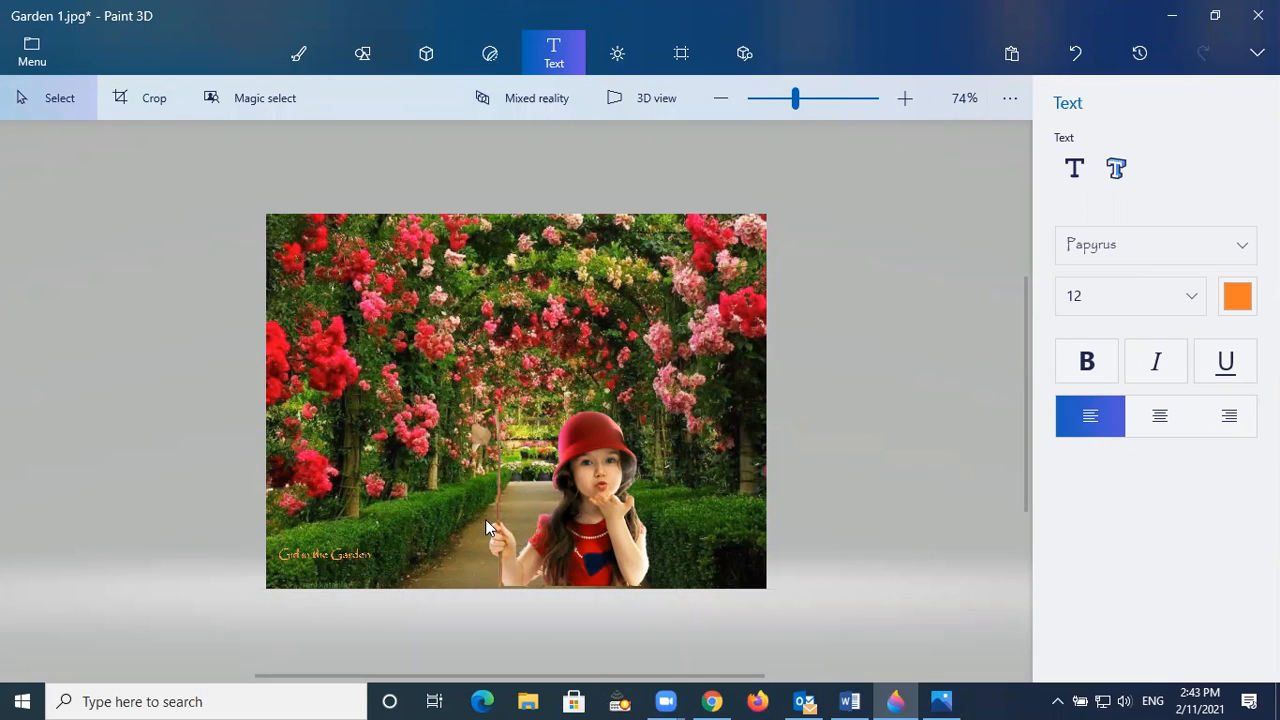
# Search the 3D library for "Heart" and insert the Heart-shaped balloon model into the picture
pyautogui.click(427, 54)
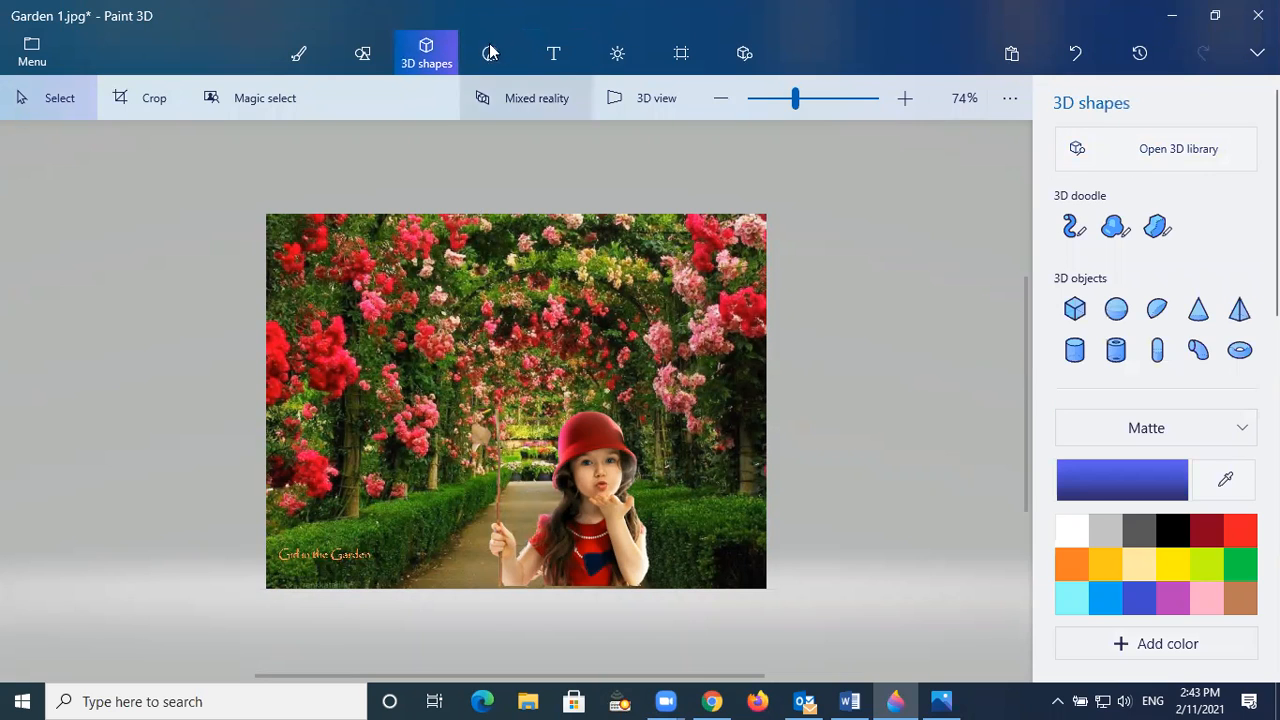
pyautogui.click(1180, 149)
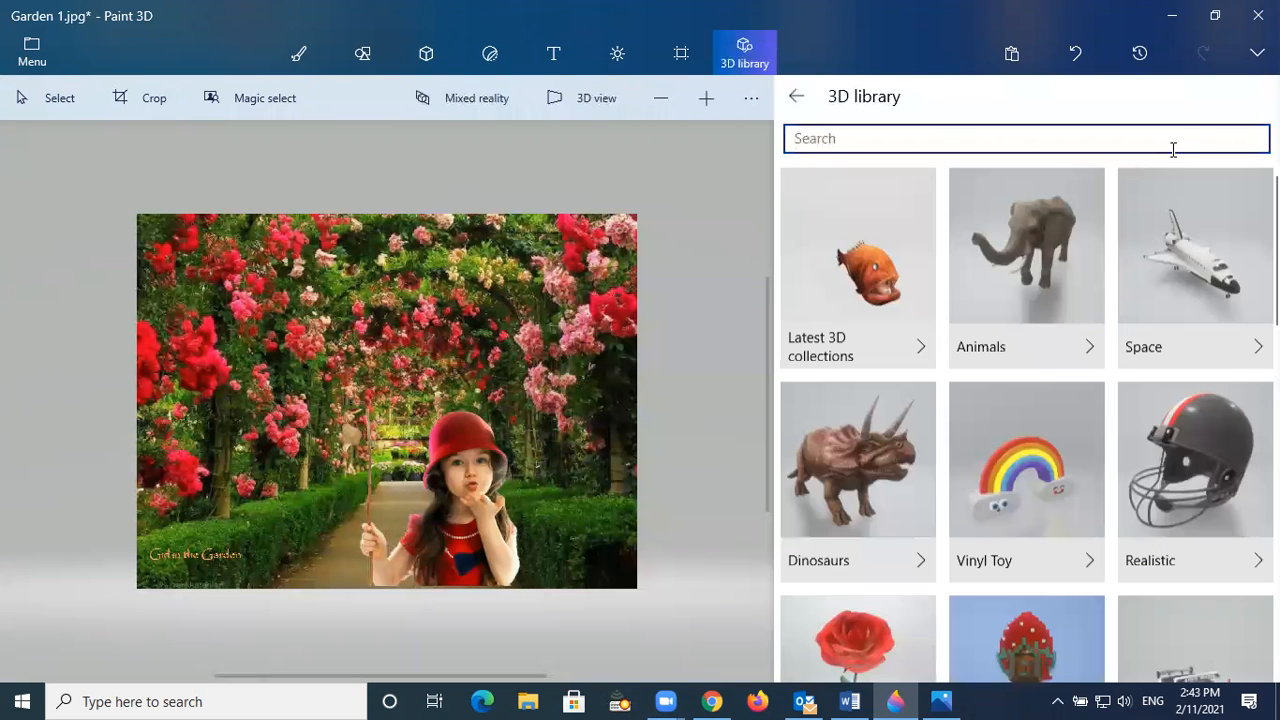
pyautogui.click(896, 141)
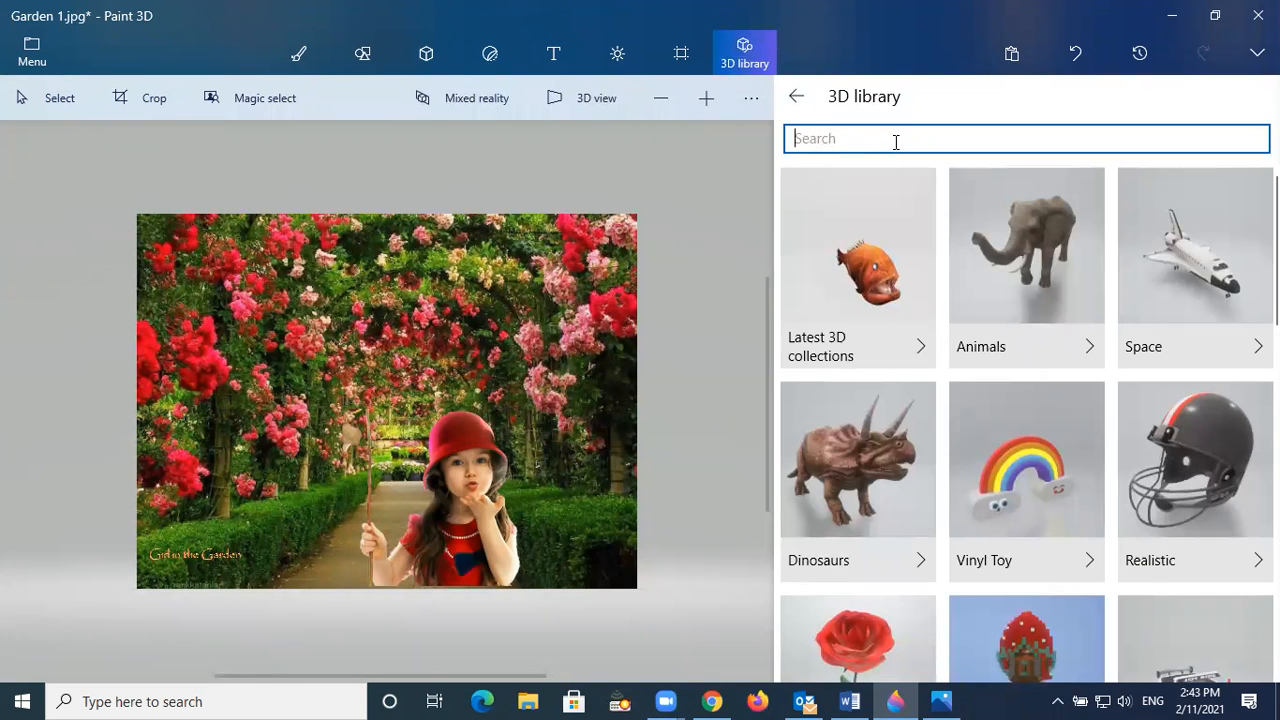
pyautogui.write('Heart')
pyautogui.press('Return')
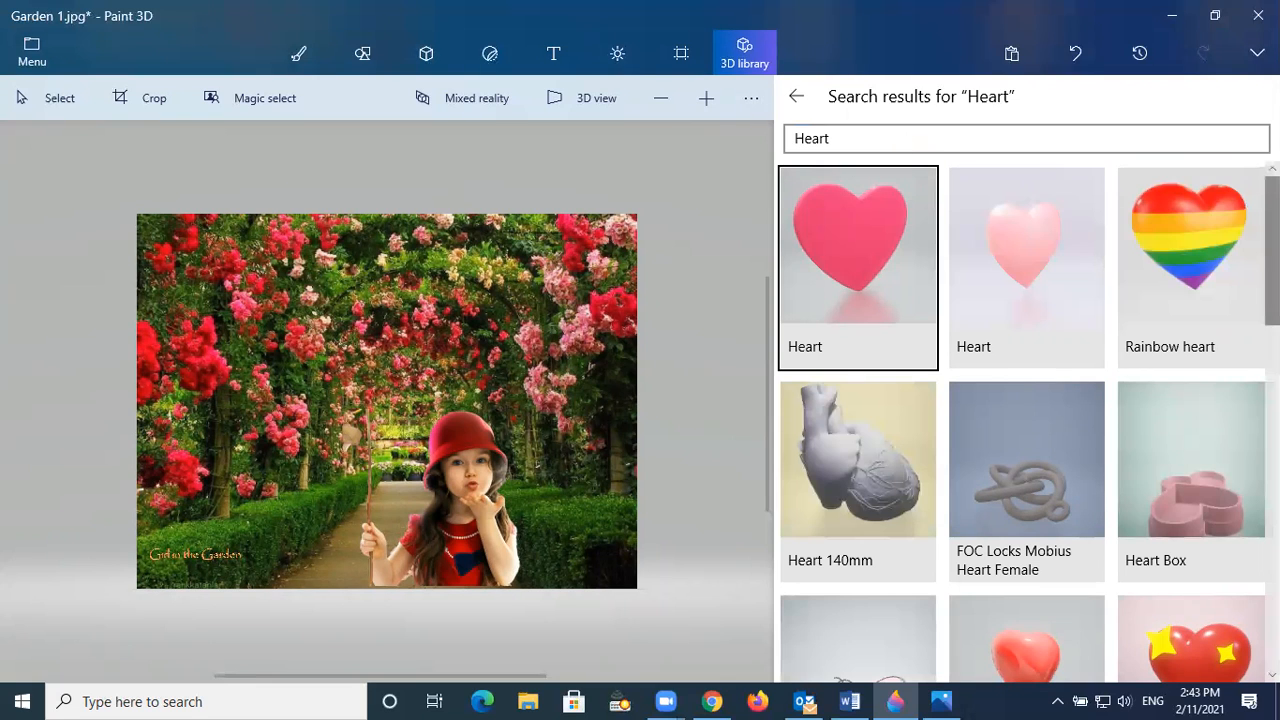
pyautogui.scroll(-5, 1028, 420)
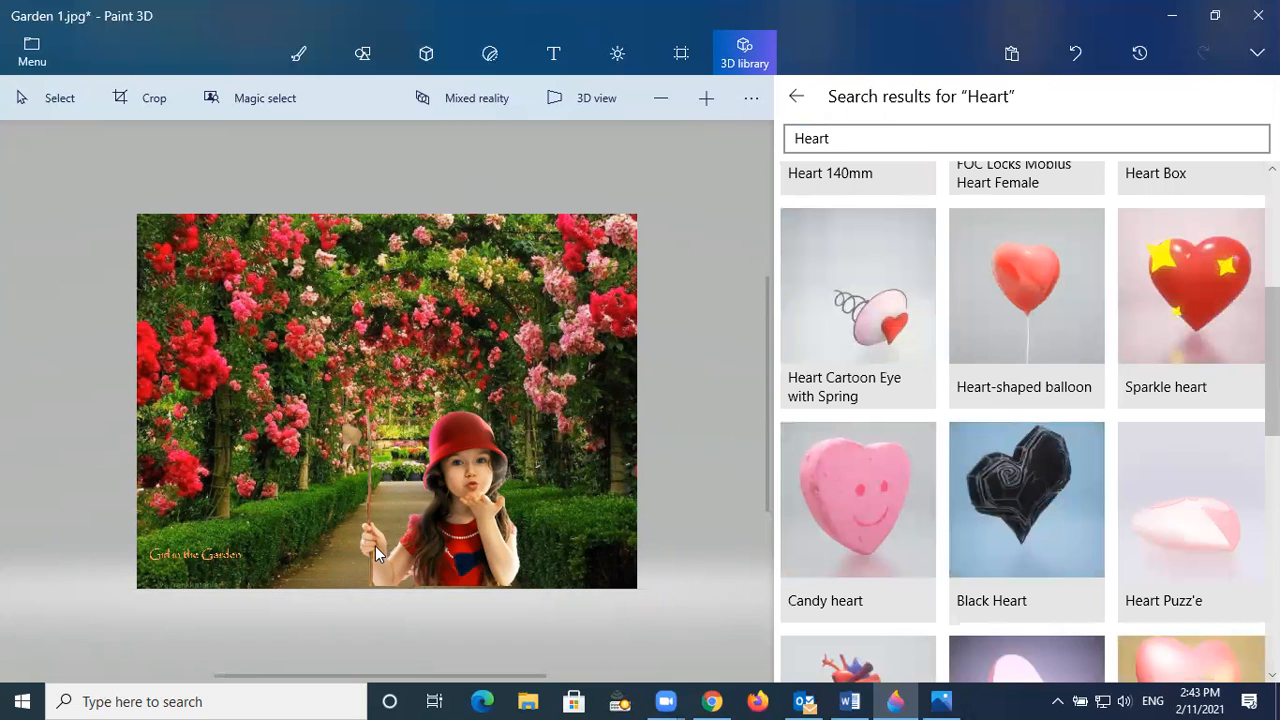
pyautogui.click(1023, 290)
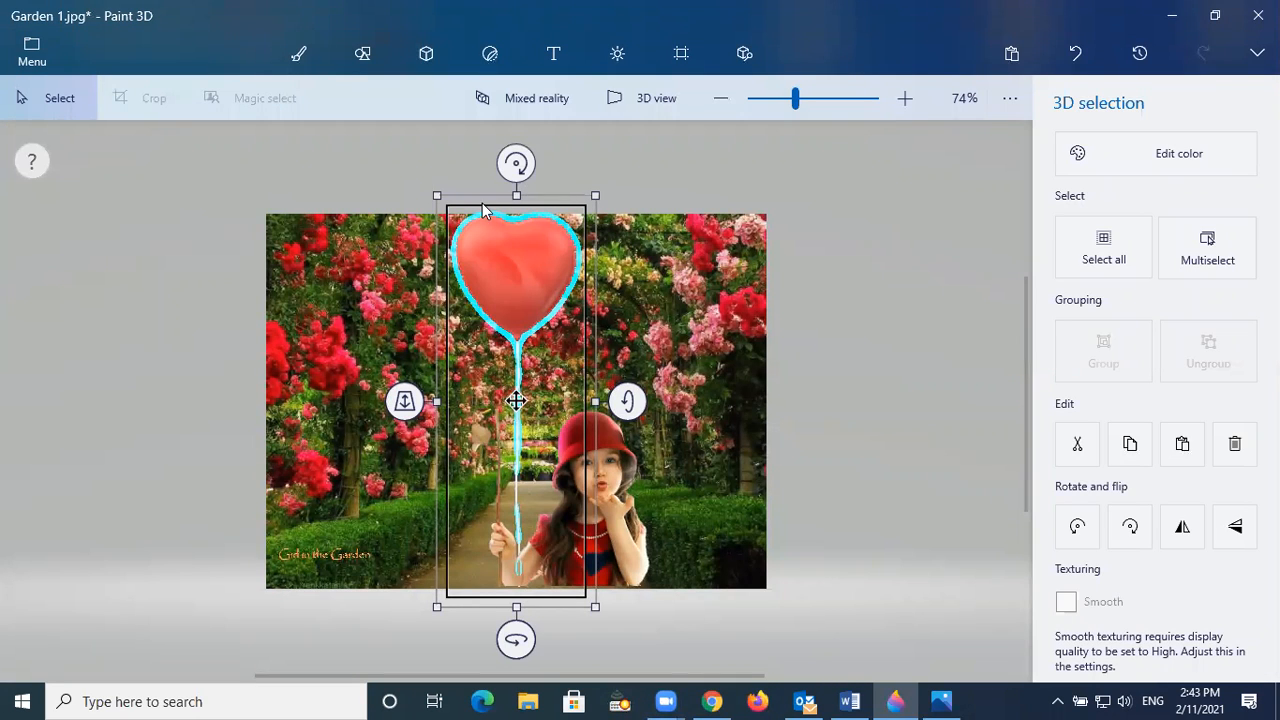
# Shrink the heart balloon and position it above the girl's raised hand so its string lines up with the stick she holds
pyautogui.moveTo(437, 195); pyautogui.dragTo(477, 321)
pyautogui.moveTo(512, 363)
pyautogui.mouseDown()
pyautogui.moveTo(491, 358)
pyautogui.moveTo(523, 306)
pyautogui.moveTo(491, 337)
pyautogui.moveTo(495, 354)
pyautogui.mouseUp()
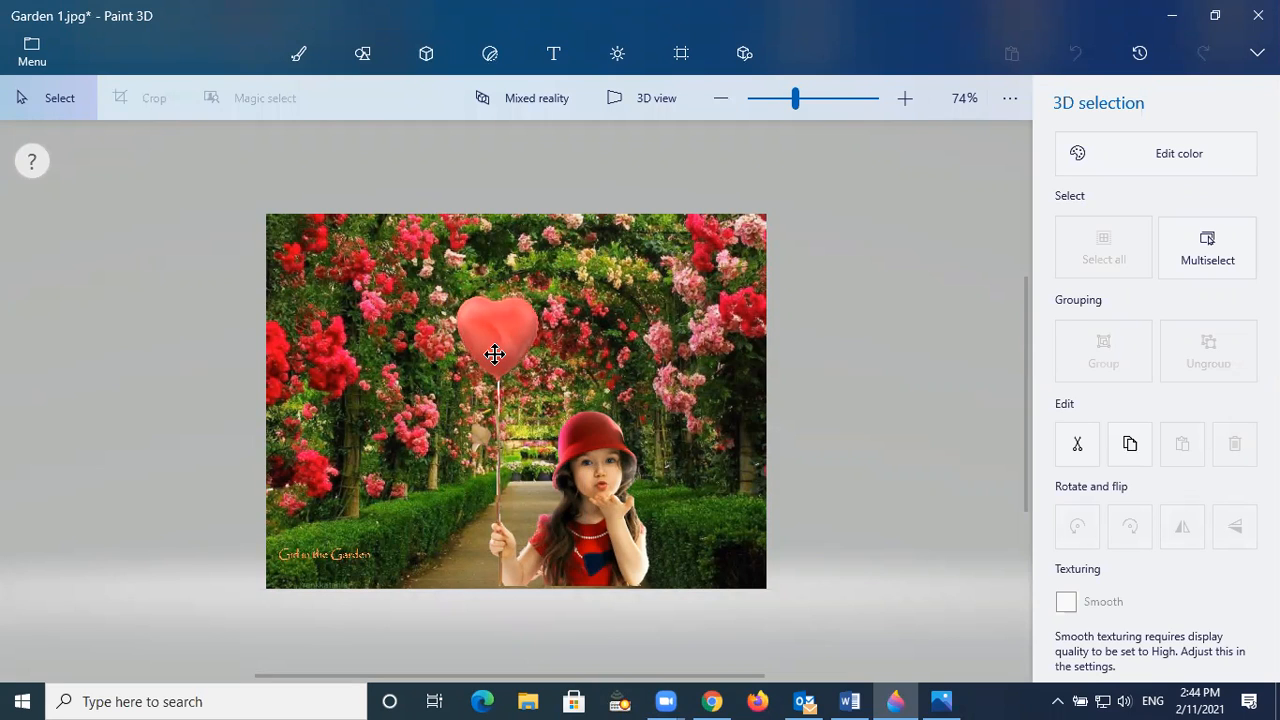
pyautogui.moveTo(494, 354); pyautogui.dragTo(497, 366)
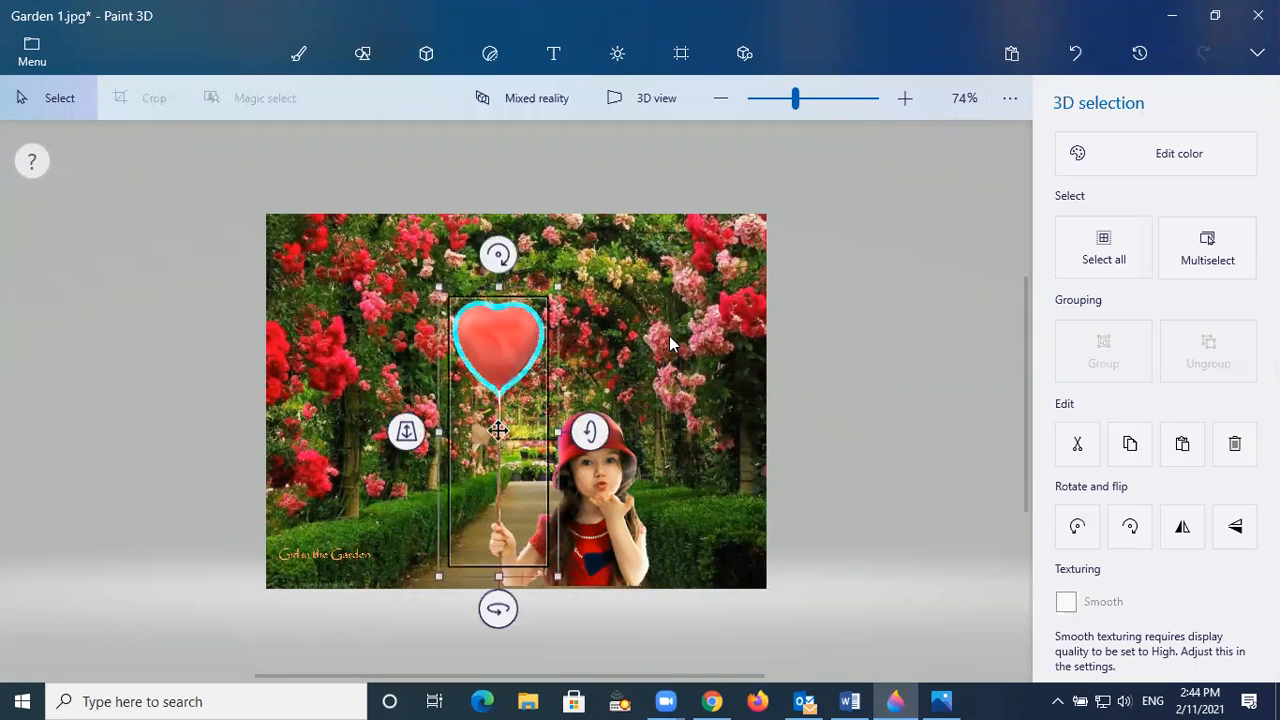
pyautogui.moveTo(440, 287); pyautogui.dragTo(461, 320)
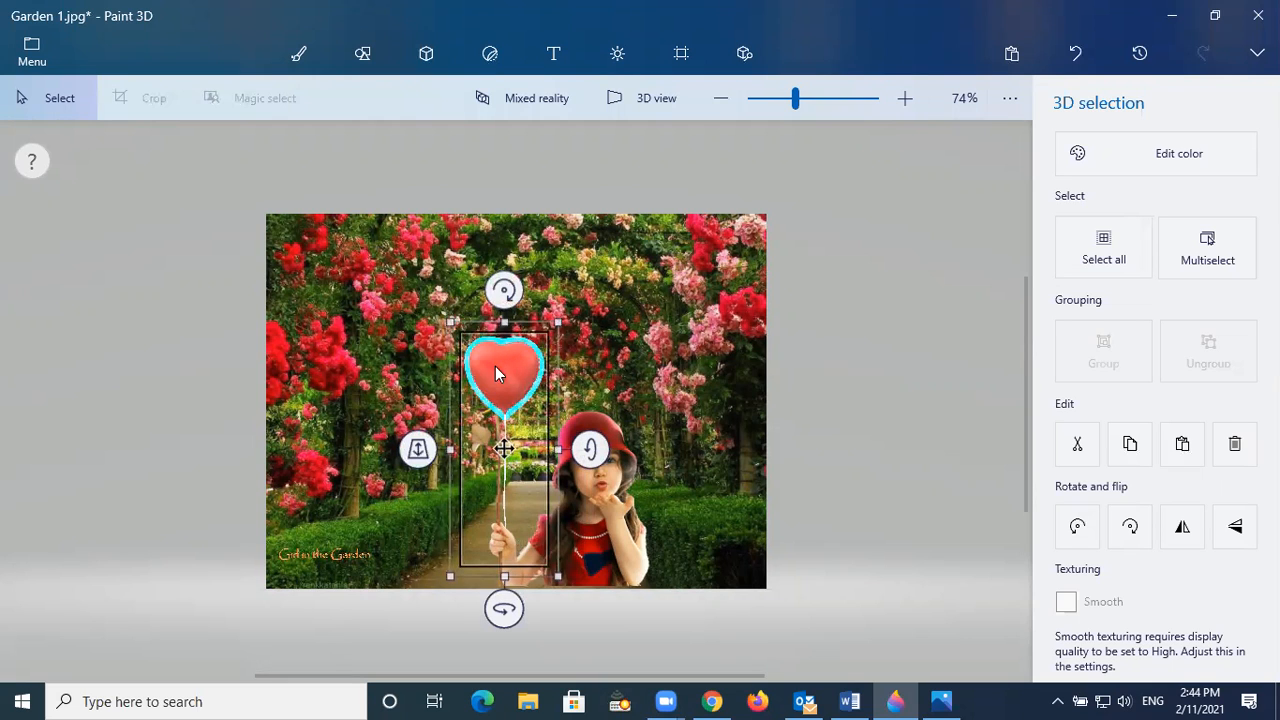
pyautogui.rightClick(489, 388)
pyautogui.press('Escape')
pyautogui.moveTo(490, 372)
pyautogui.mouseDown()
pyautogui.moveTo(483, 418)
pyautogui.moveTo(490, 382)
pyautogui.mouseUp()
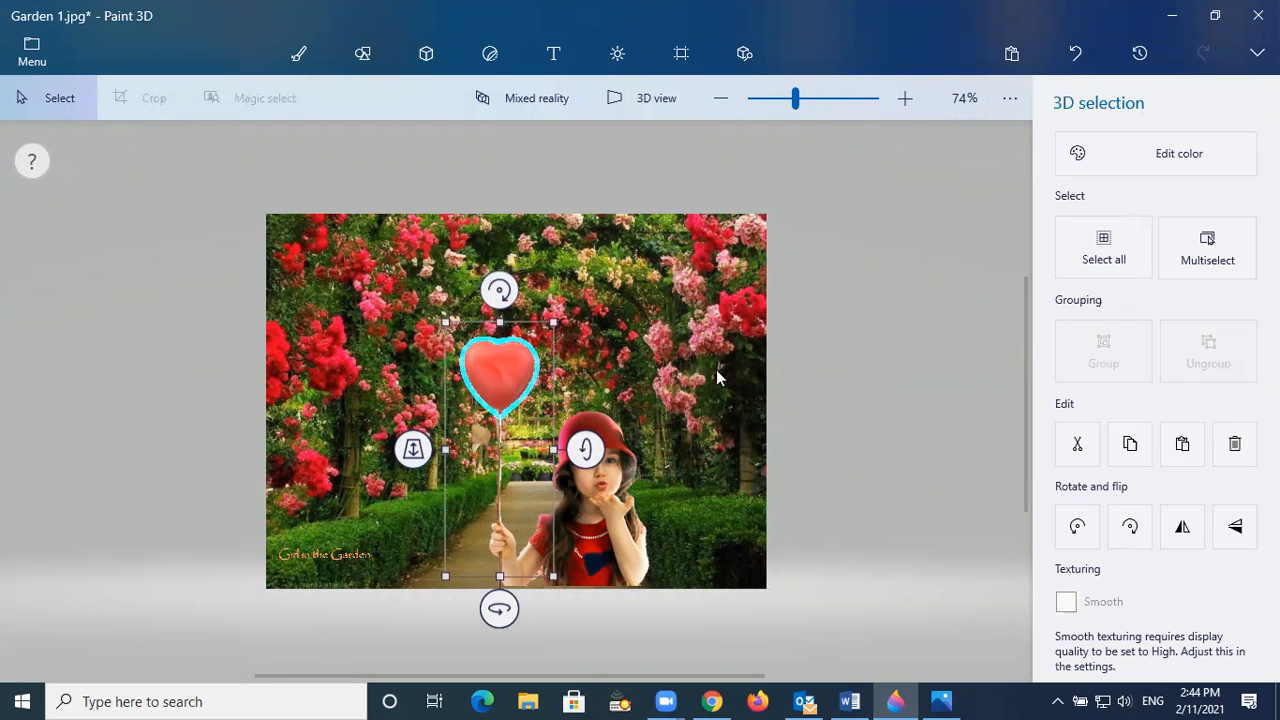
pyautogui.click(855, 412)
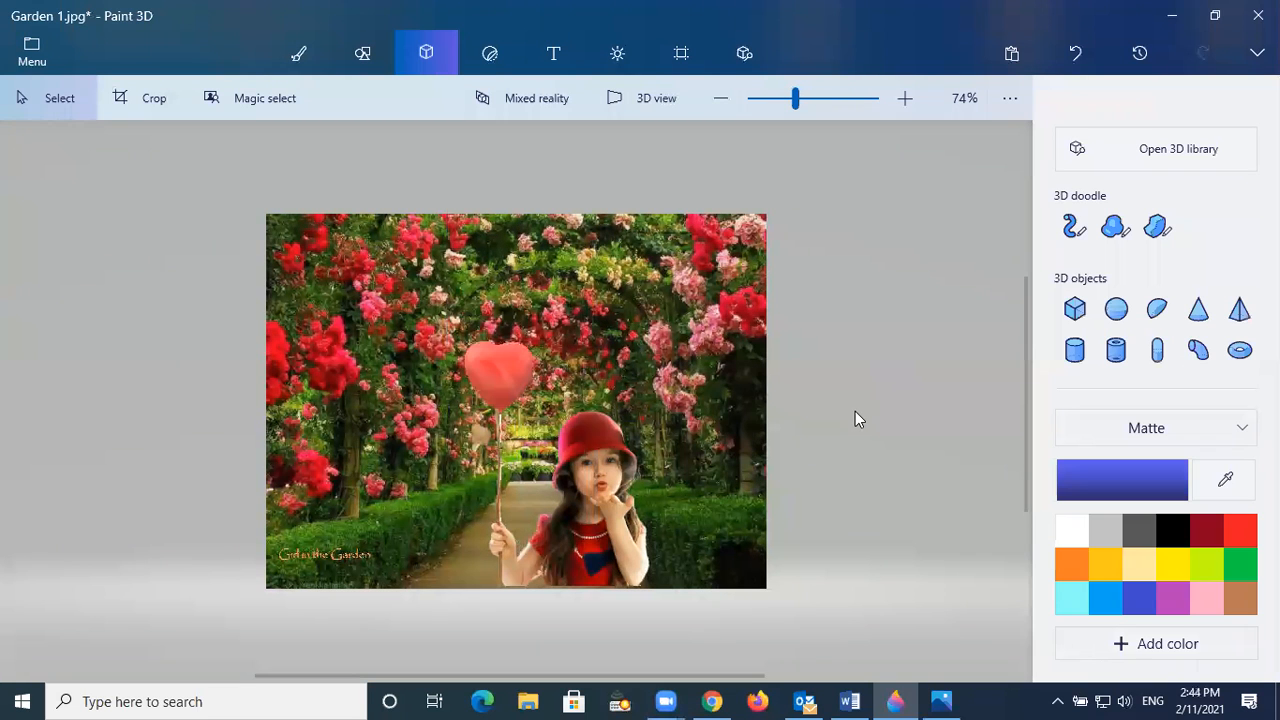